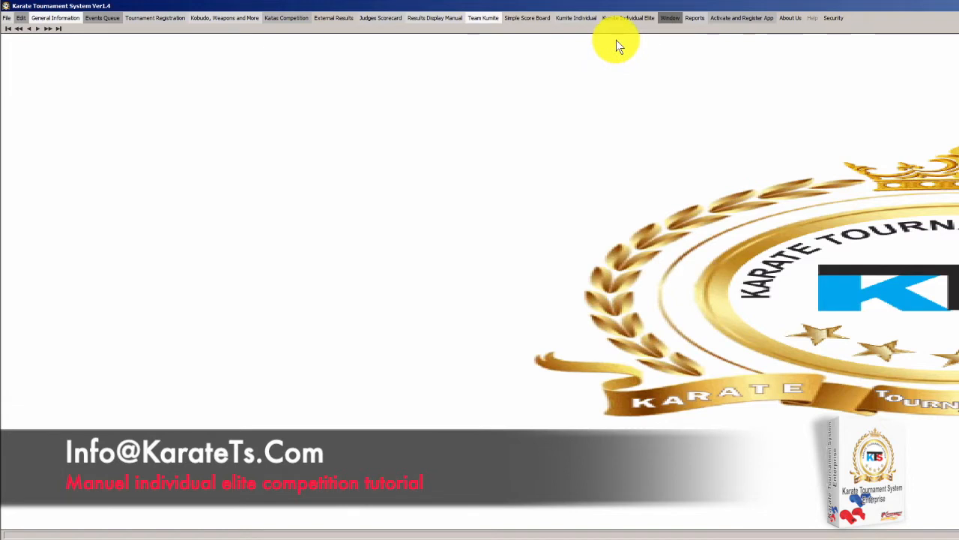
Open and close the Kumite Individual Elite menu a few times
left_click(624, 18)
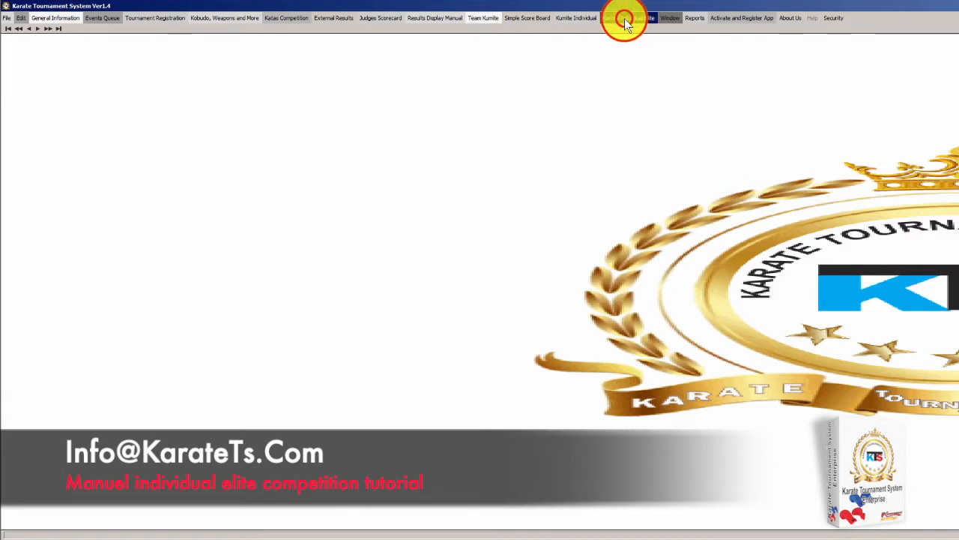
left_click(625, 21)
left_click(626, 21)
left_click(626, 21)
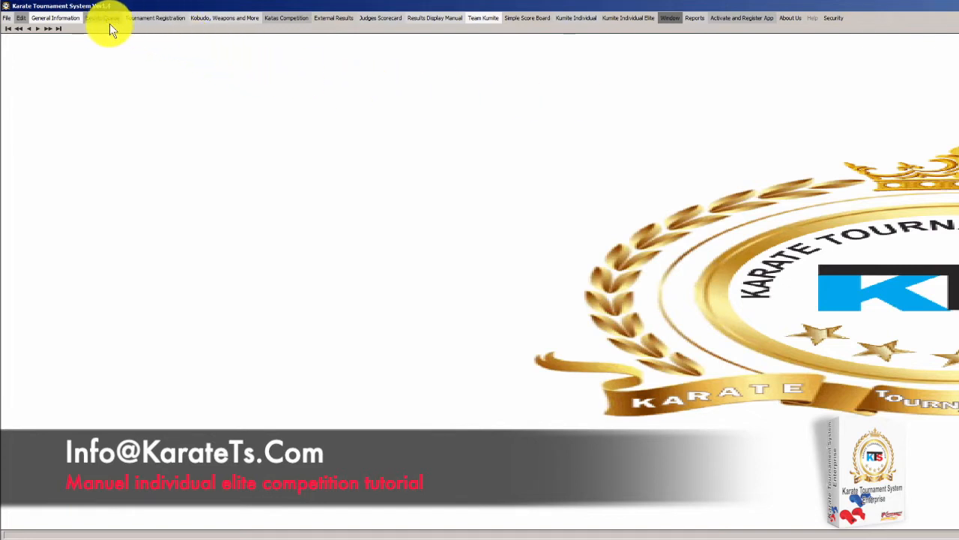
Open the Category list from General Information, centre it and enlarge it to show more rows
left_click(68, 21)
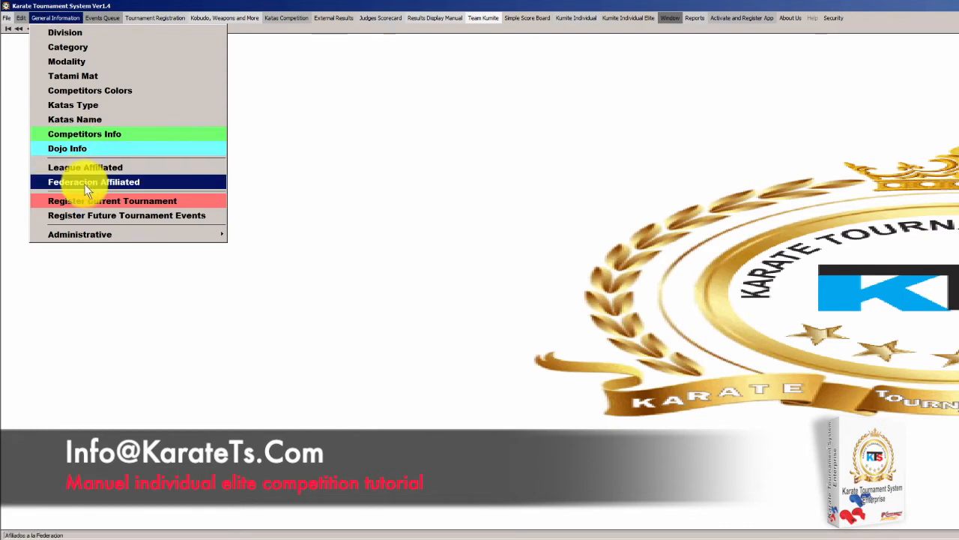
left_click(90, 48)
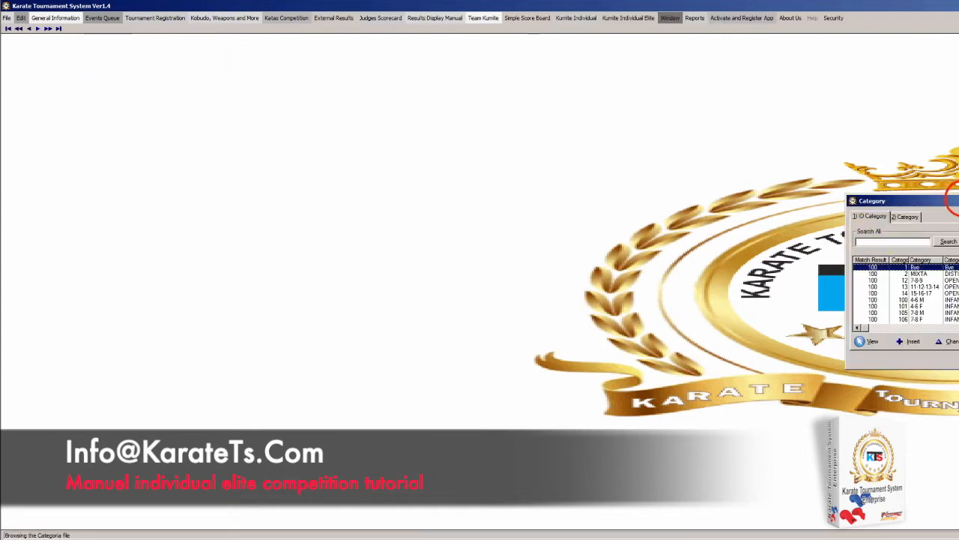
left_click_drag(933, 200, 573, 59)
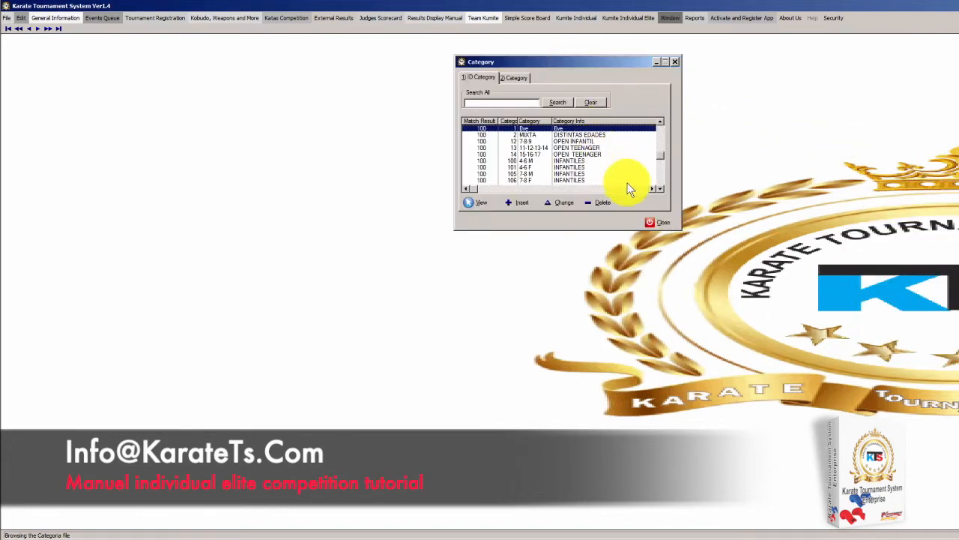
left_click_drag(675, 231, 916, 450)
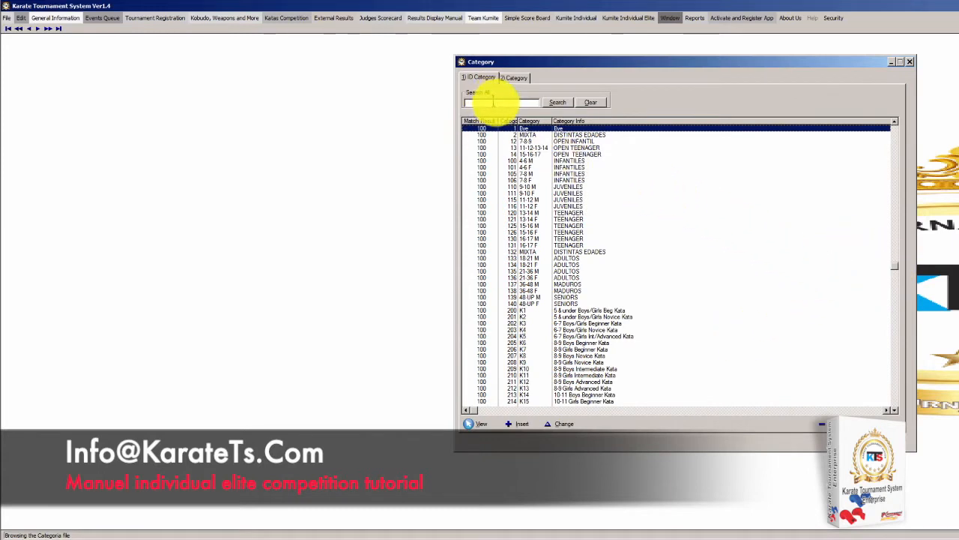
Move down the category list past 355, 358 and 367 to the EM/EF categories, ending on EF10
key("Down")
key("Down")
key("Down")
key("Down")
key("Down")
key("Down")
key("Down")
key("Down")
key("Down")
key("Down")
key("Down")
key("Down")
key("Down")
key("Down")
key("Down")
key("Down")
key("Down")
key("Down")
key("Down")
key("Down")
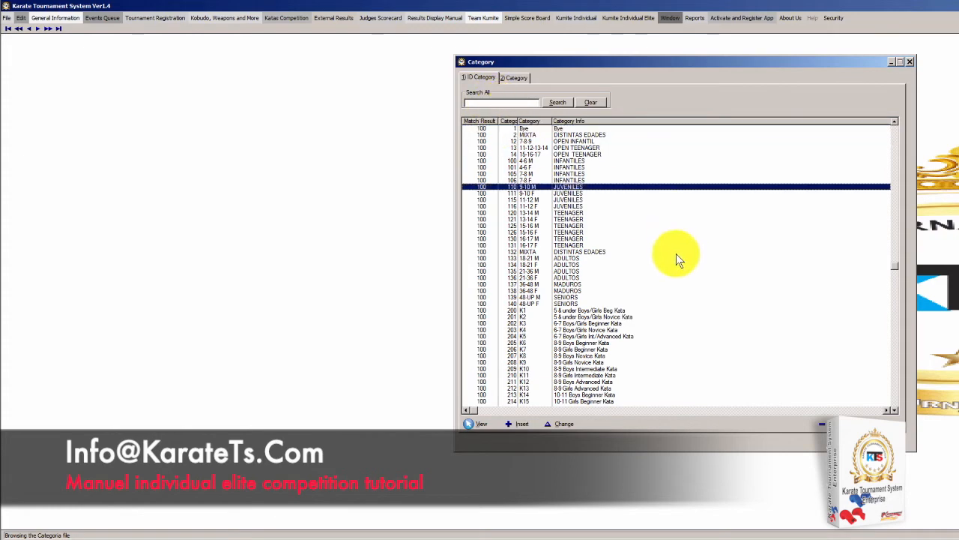
key("Down")
key("Down")
key("Down")
key("Down")
key("Down")
key("Down")
key("Down")
key("Down")
key("Down")
key("Down")
key("Down")
key("Down")
key("Down")
key("Down")
key("Down")
key("Down")
key("Down")
key("Down")
key("Down")
key("Down")
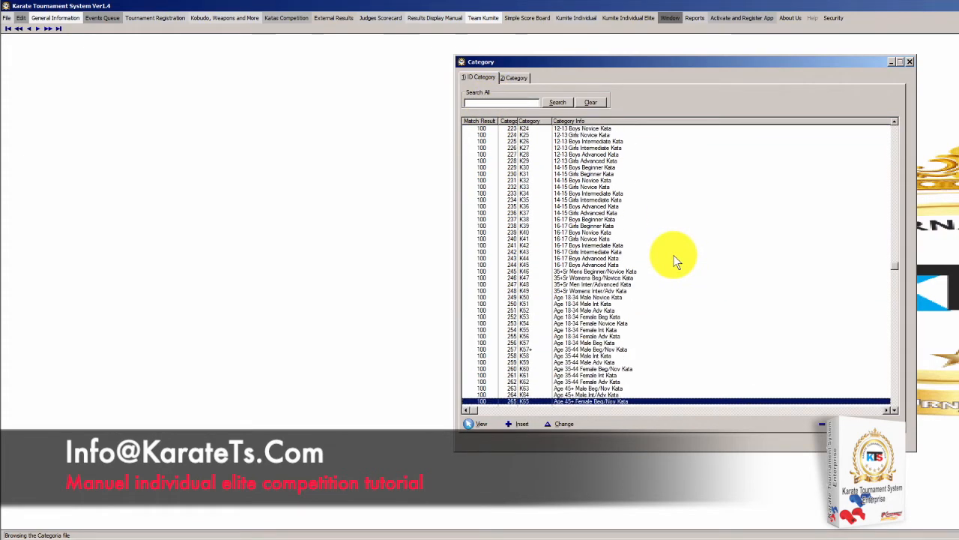
key("Down")
key("Down")
key("Down")
key("Down")
key("Down")
key("Down")
key("Down")
key("Down")
key("Down")
key("Down")
key("Down")
key("Down")
key("Down")
key("Down")
key("Down")
key("Down")
key("Down")
key("Down")
key("Down")
key("Down")
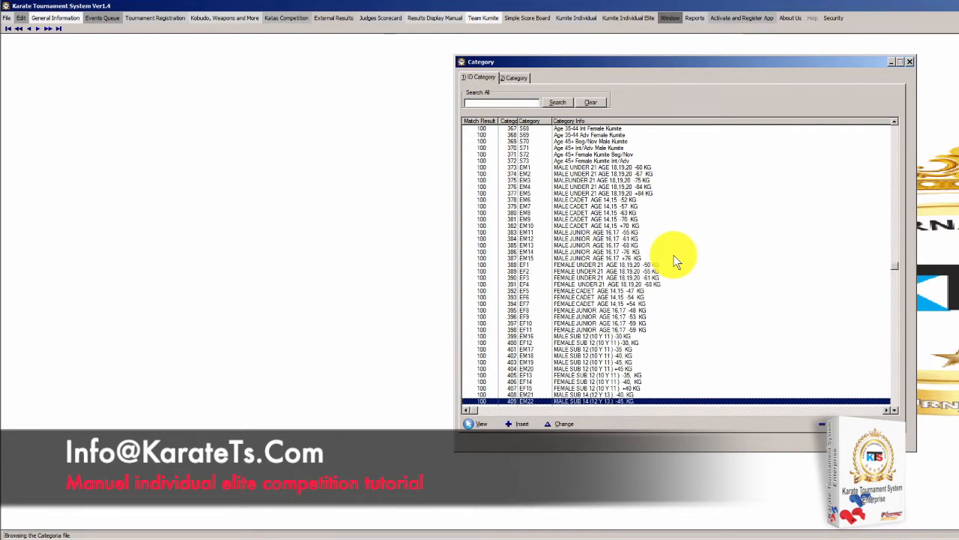
key("Up")
key("Up")
key("Up")
key("Up")
key("Up")
key("Up")
key("Up")
key("Up")
key("Up")
key("Up")
key("Up")
key("Up")
key("Up")
key("Up")
key("Up")
key("Up")
key("Up")
key("Up")
key("Up")
key("Up")
key("Up")
key("Up")
key("Up")
key("Up")
key("Up")
key("Up")
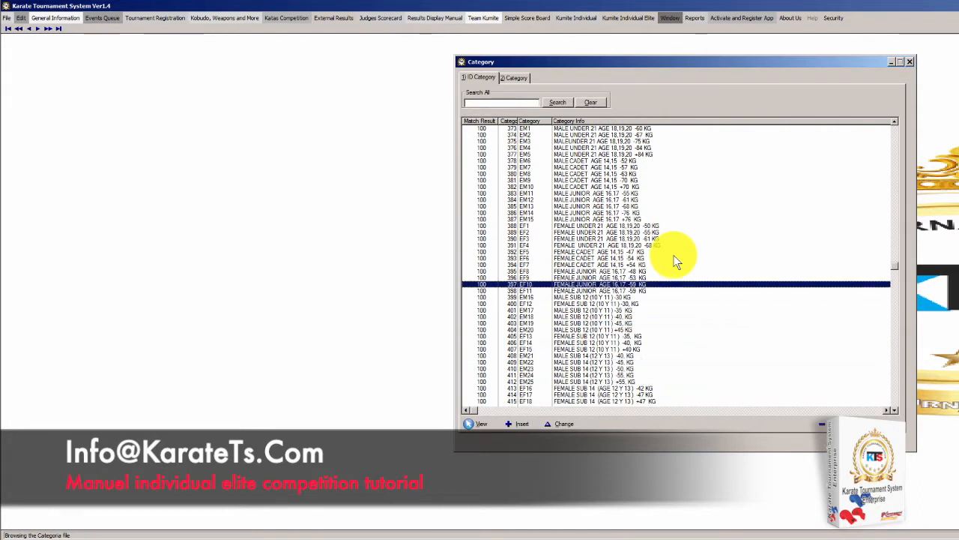
key("Up")
key("Up")
key("Up")
key("Up")
key("Up")
key("Up")
key("Up")
key("Up")
key("Up")
key("Up")
key("Up")
key("Up")
key("Up")
key("Up")
key("Up")
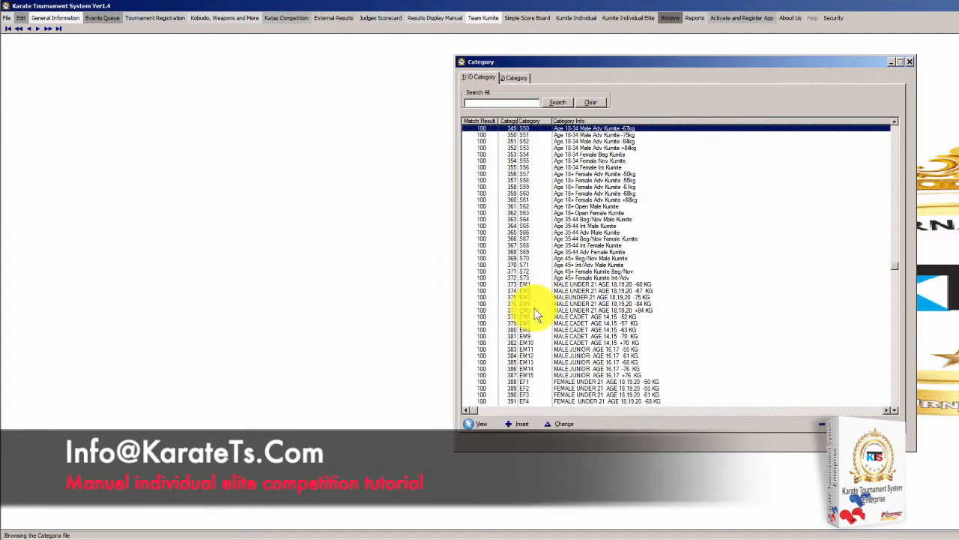
key("Down")
key("Down")
key("Down")
key("Down")
key("Down")
key("Down")
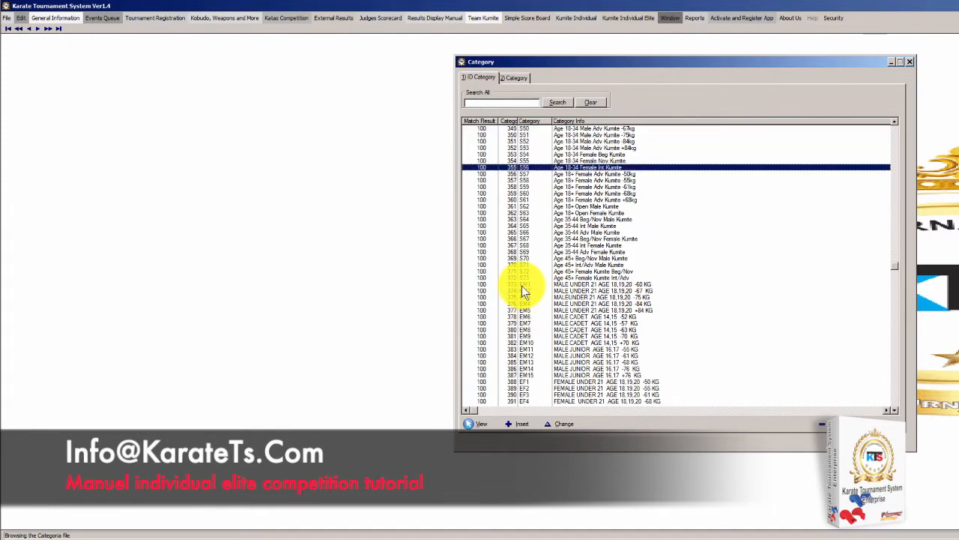
key("Down")
key("Down")
key("Down")
key("Down")
key("Down")
key("Down")
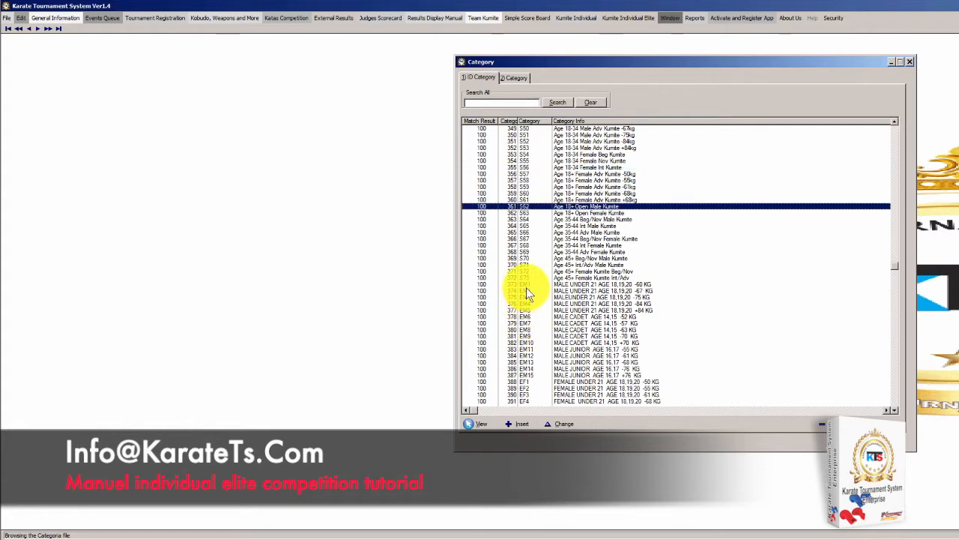
key("Down")
key("Down")
key("Down")
key("Down")
key("Down")
key("Down")
key("Down")
key("Down")
key("Down")
key("Down")
key("Down")
key("Down")
key("Down")
key("Down")
key("Down")
key("Down")
key("Down")
key("Down")
key("Down")
key("Down")
key("Down")
key("Down")
key("Down")
key("Down")
key("Down")
key("Down")
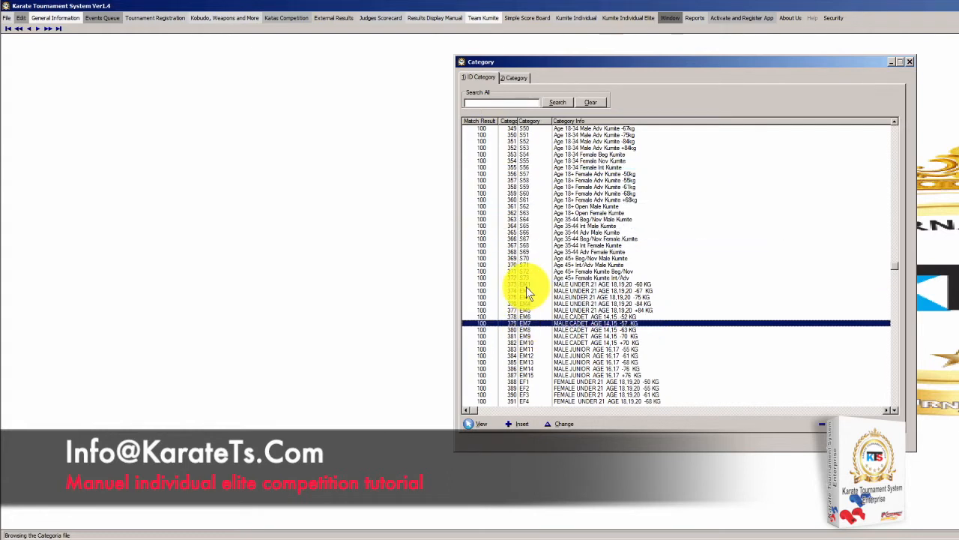
key("Down")
key("Down")
key("Down")
key("Down")
key("Down")
key("Down")
key("Down")
key("Down")
key("Down")
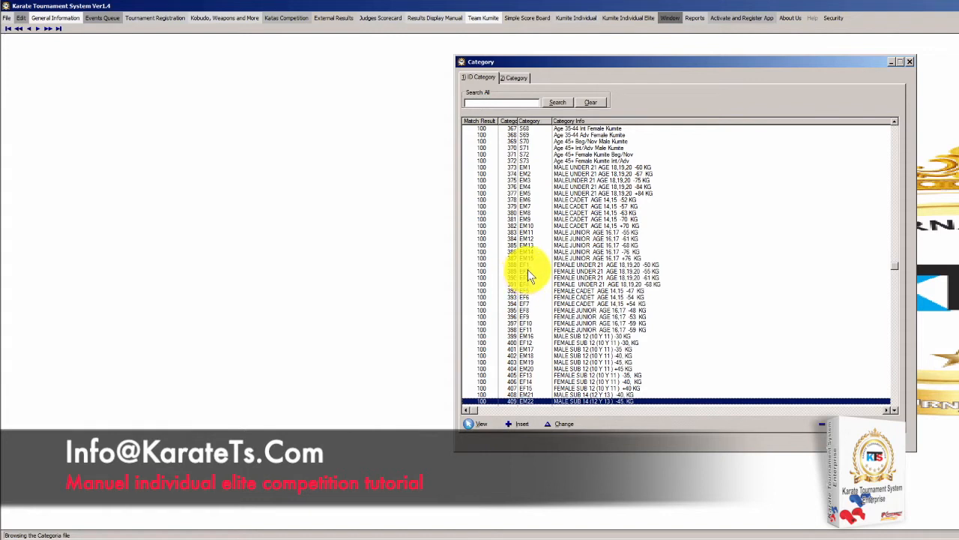
key("Up")
key("Up")
key("Up")
key("Up")
key("Up")
key("Up")
key("Up")
key("Up")
key("Up")
key("Up")
key("Up")
key("Up")
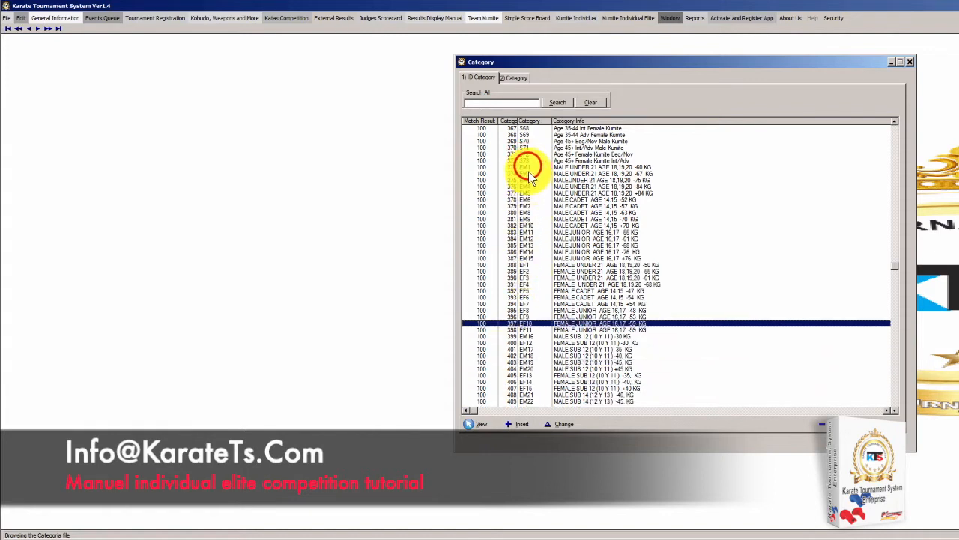
Select category 373 EM1 (male under 21, -60 kg), then close the Category window
left_click(531, 167)
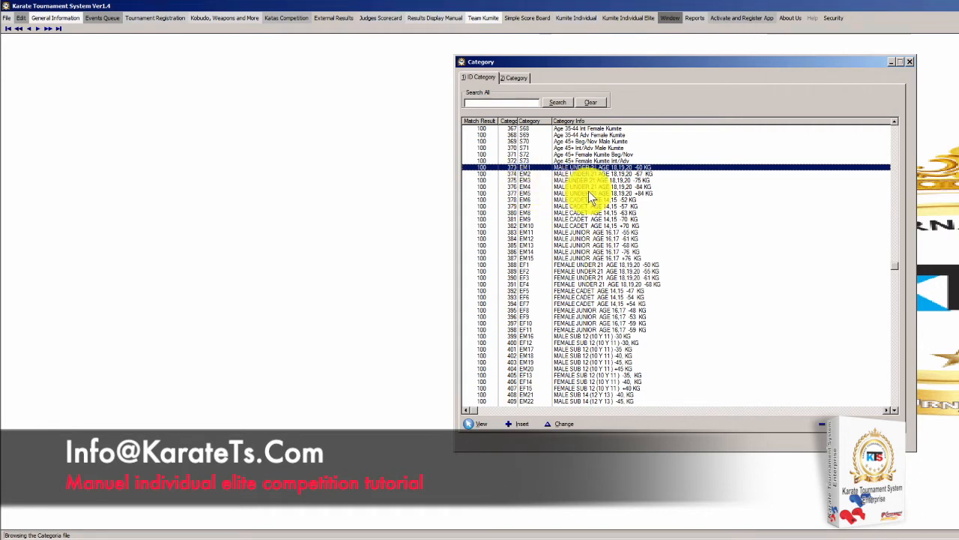
left_click(895, 440)
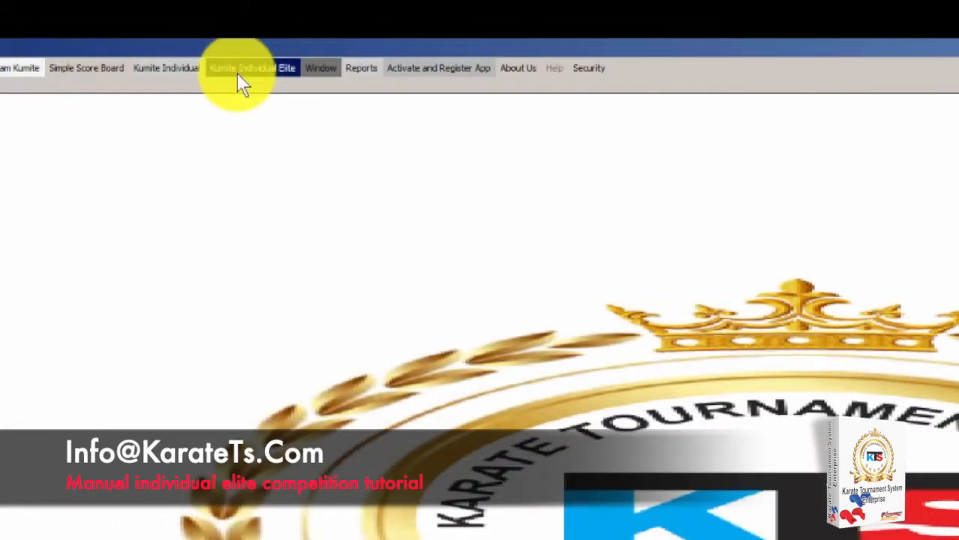
Choose the 4-competitor match from the Kumite Individual Elite menu
left_click(255, 73)
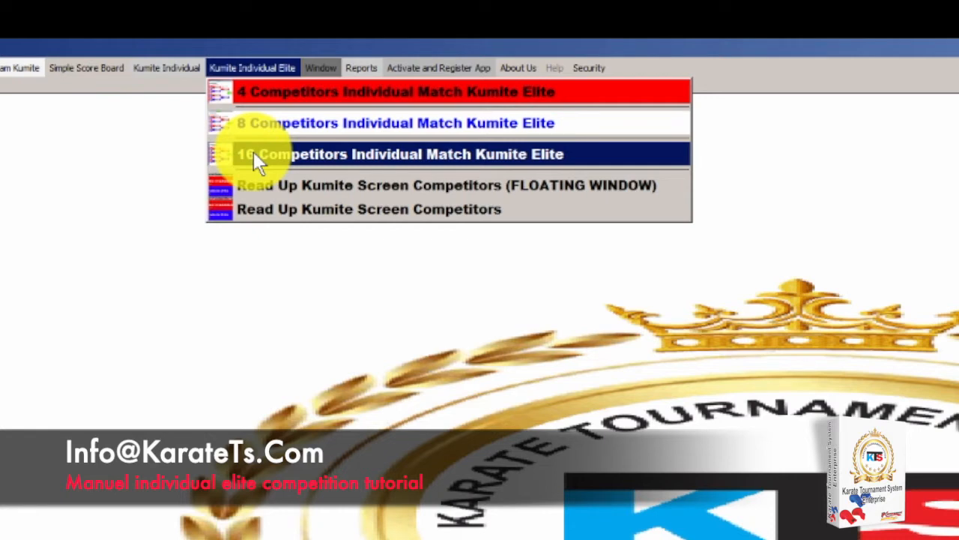
left_click(260, 91)
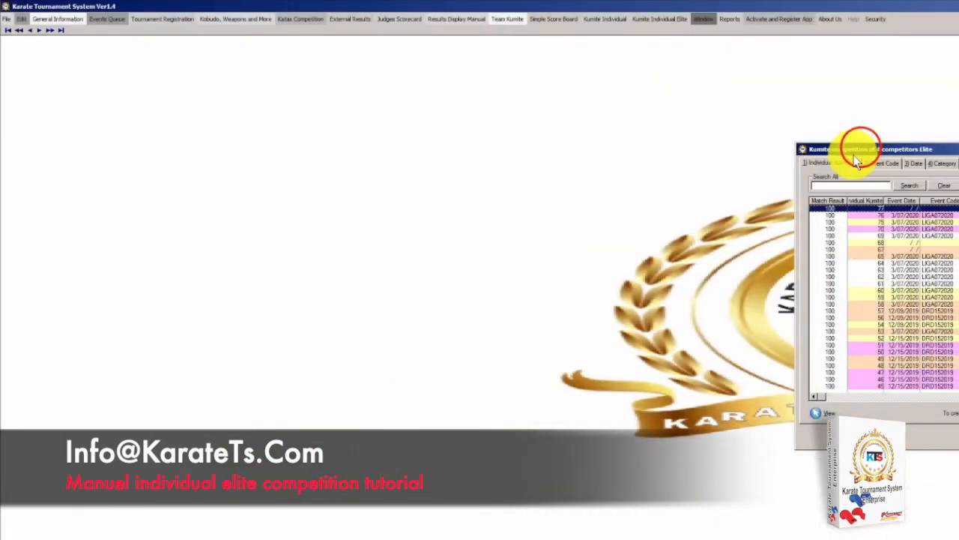
Drag the 4-competitor elite kumite competitions list to the screen centre
left_click_drag(860, 145, 578, 65)
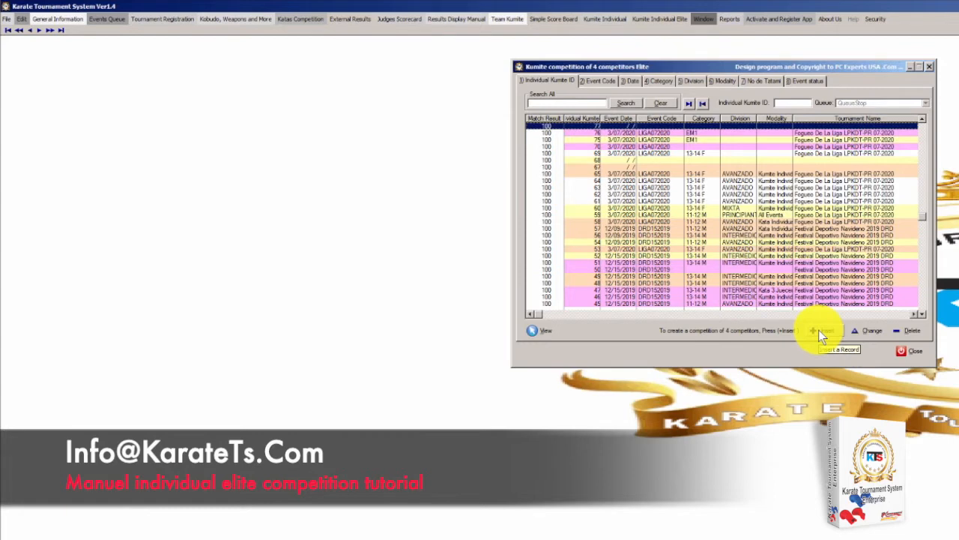
Insert new elite kumite record 78, shift its form right, and bring up the tournament selection
left_click(818, 330)
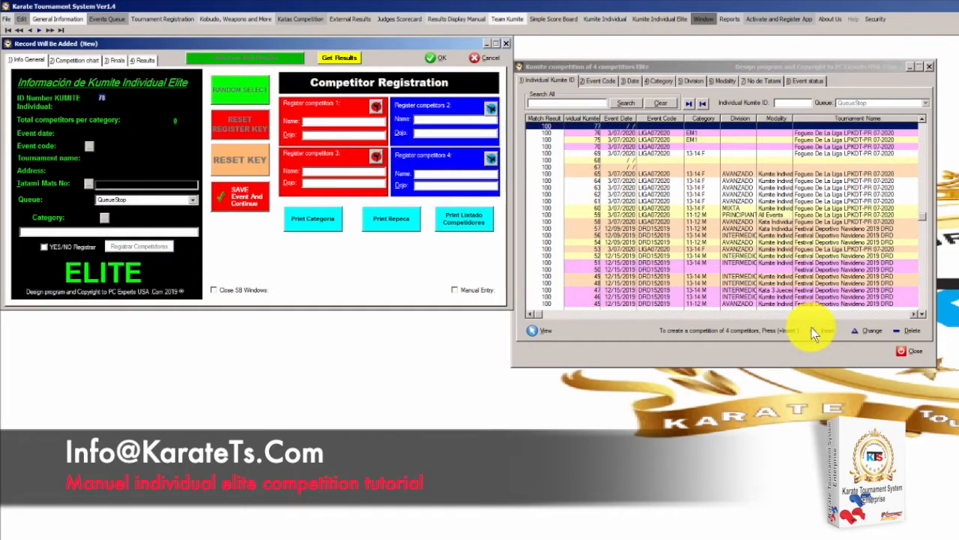
left_click(206, 43)
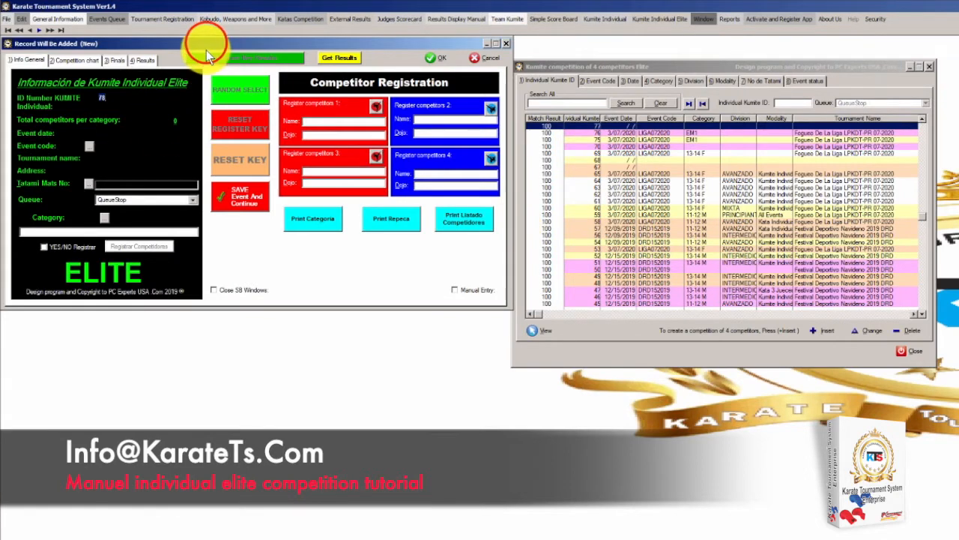
left_click_drag(206, 44, 258, 42)
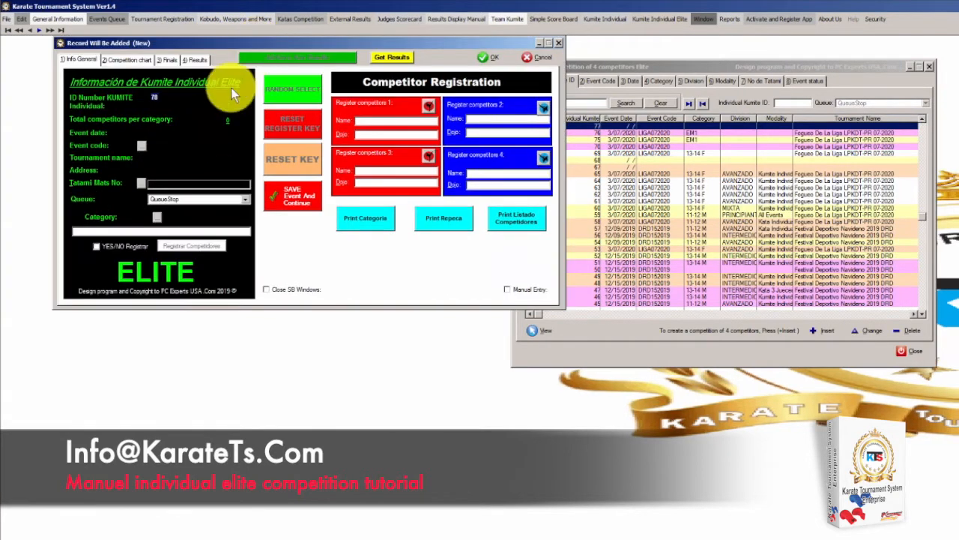
left_click(144, 150)
Load tournament LIGA072020 (3/07/2020) with its name and venue into record 78
left_click(876, 176)
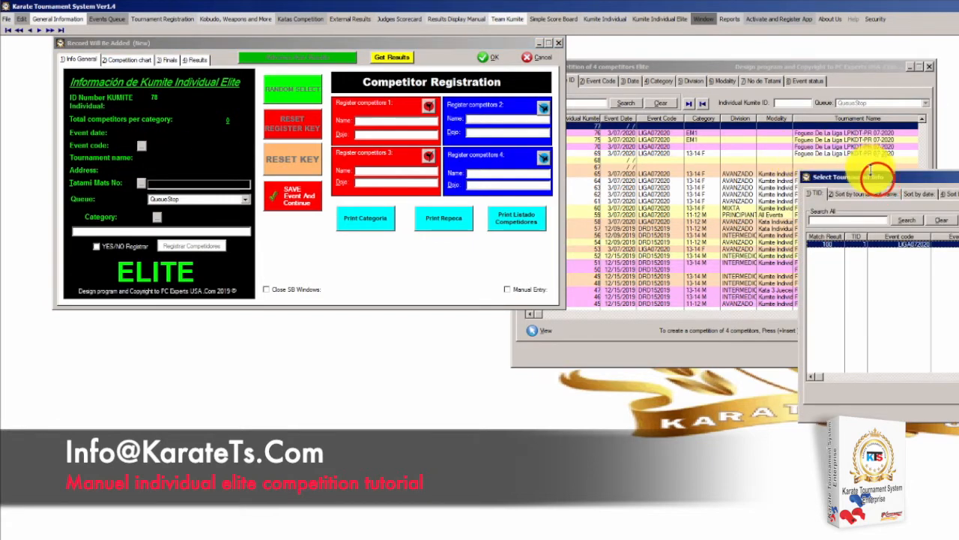
left_click_drag(877, 176, 582, 65)
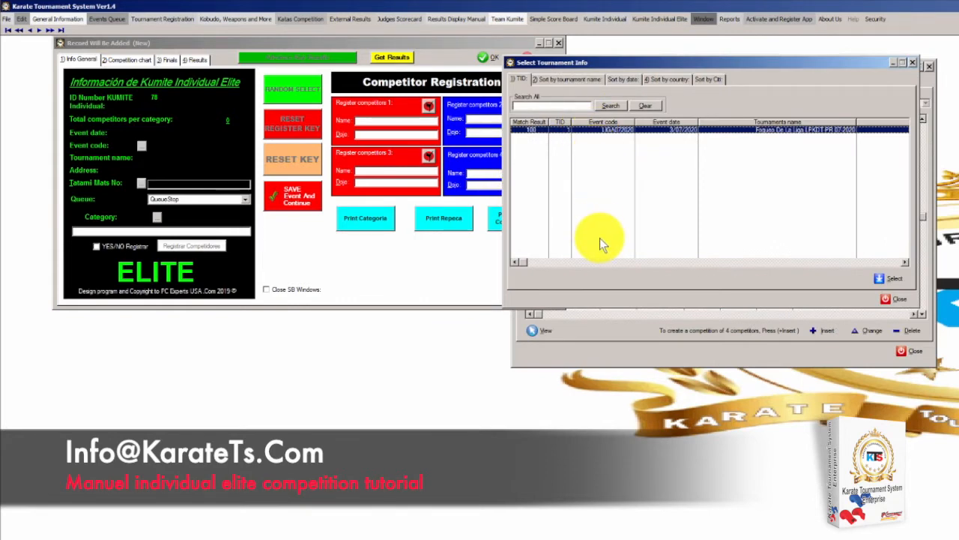
double_click(611, 130)
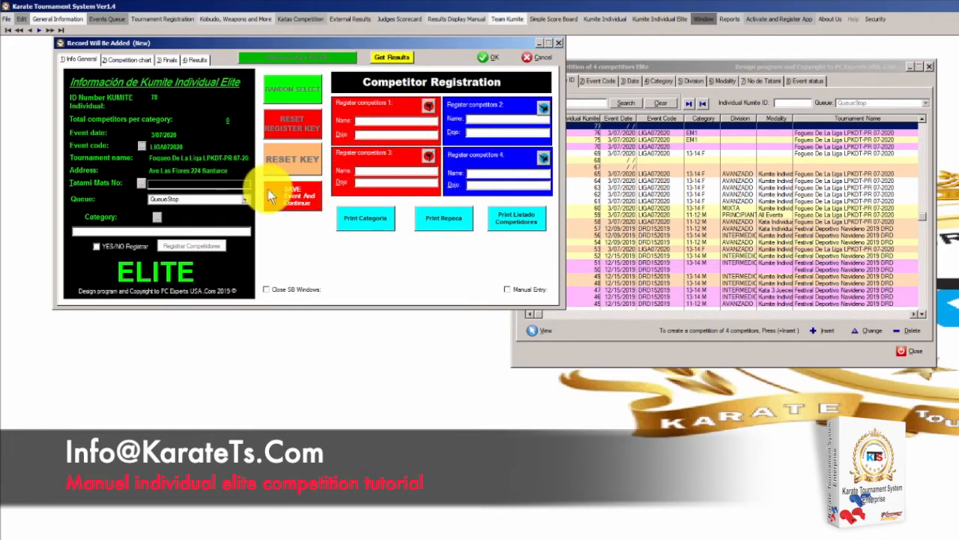
Select TATAMI MAT 1 from the tatami mats list for record 78
left_click(142, 185)
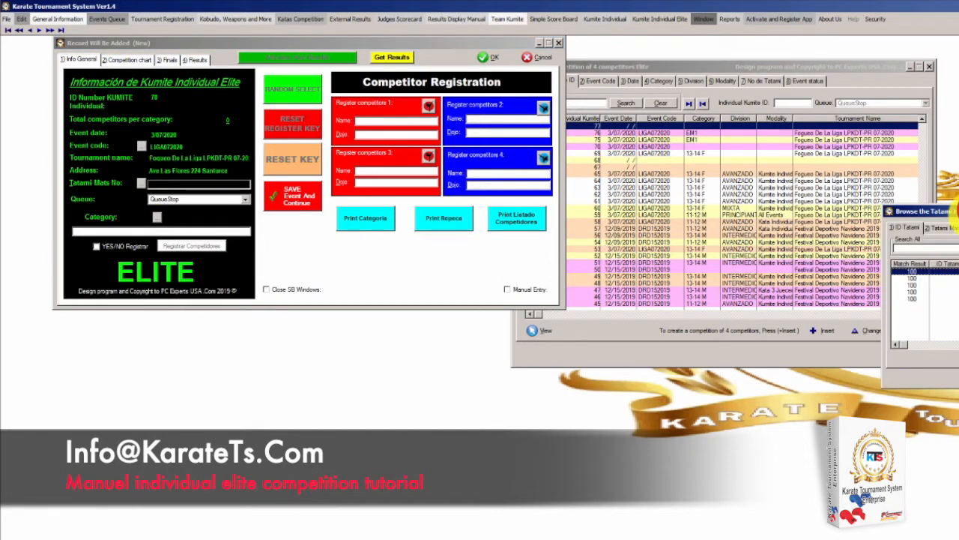
left_click_drag(953, 213, 574, 133)
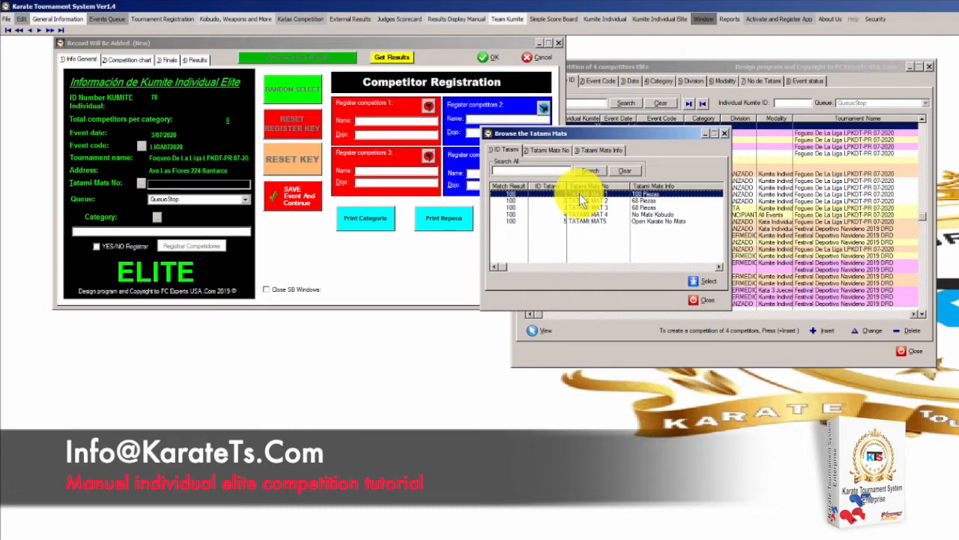
left_click(578, 196)
left_click(694, 279)
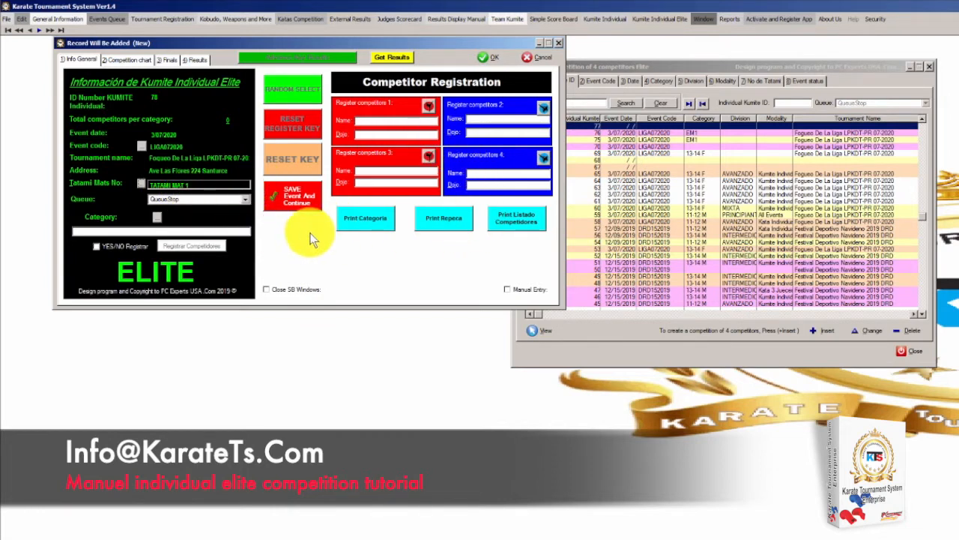
Expand the Queue dropdown of record 78 to view the queue options
left_click(244, 201)
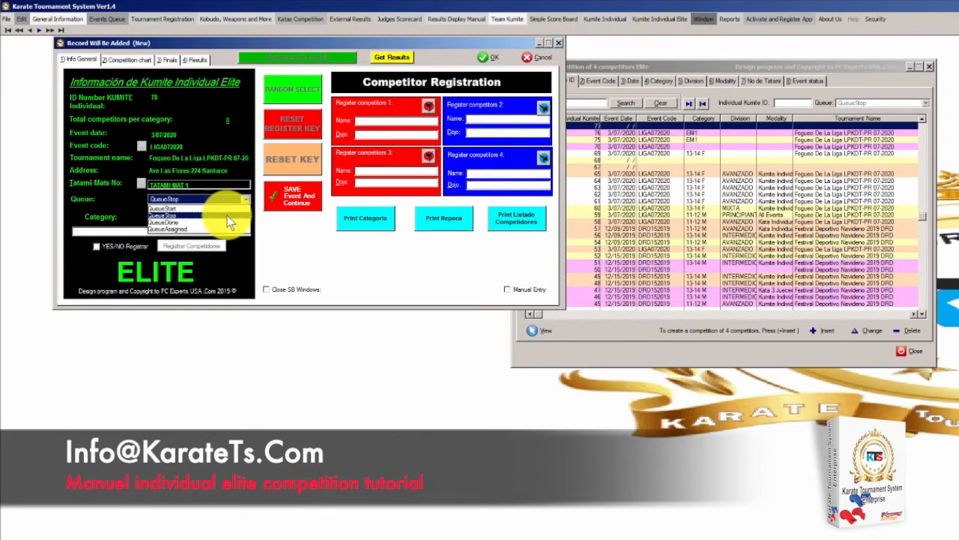
Set the event's queue to QueueStop
left_click(177, 213)
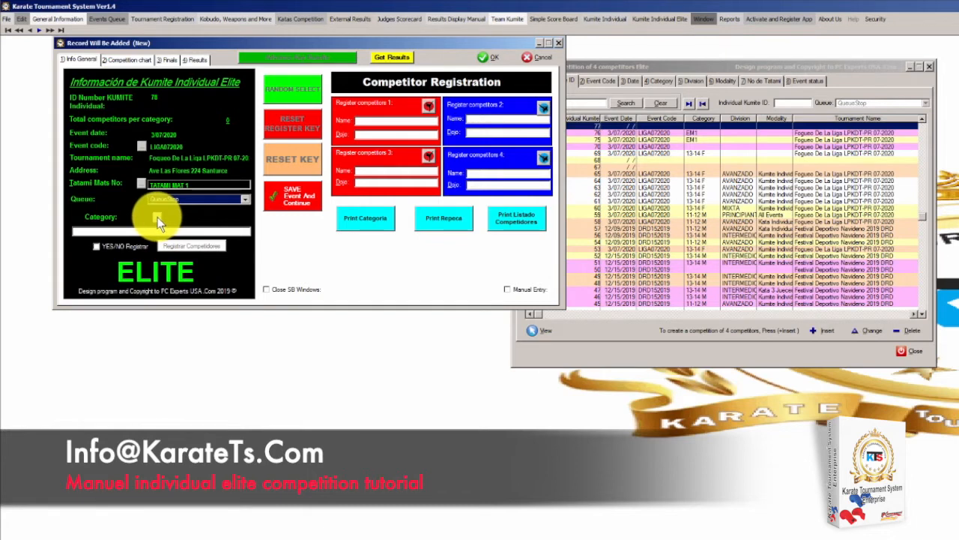
Open the registered competitors list and move it over the event form
left_click(82, 21)
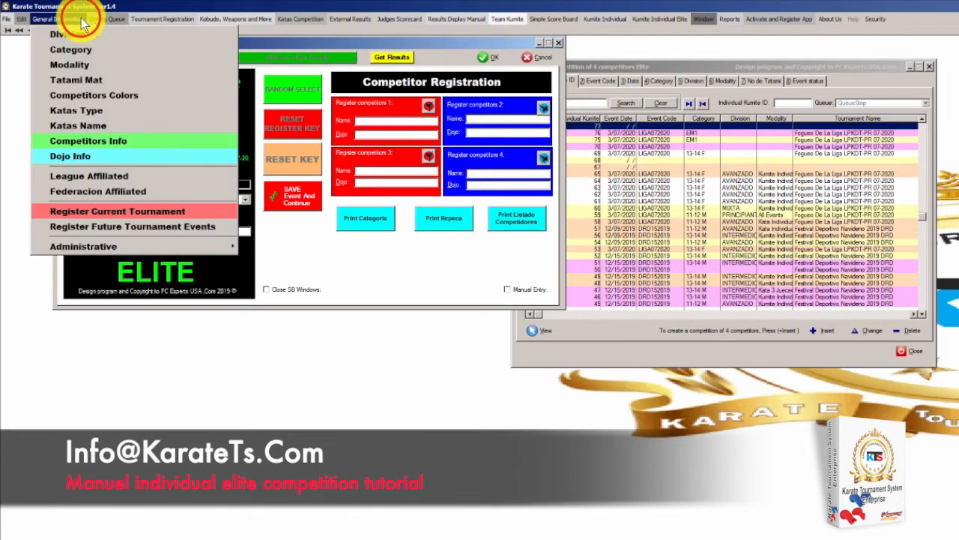
left_click(100, 143)
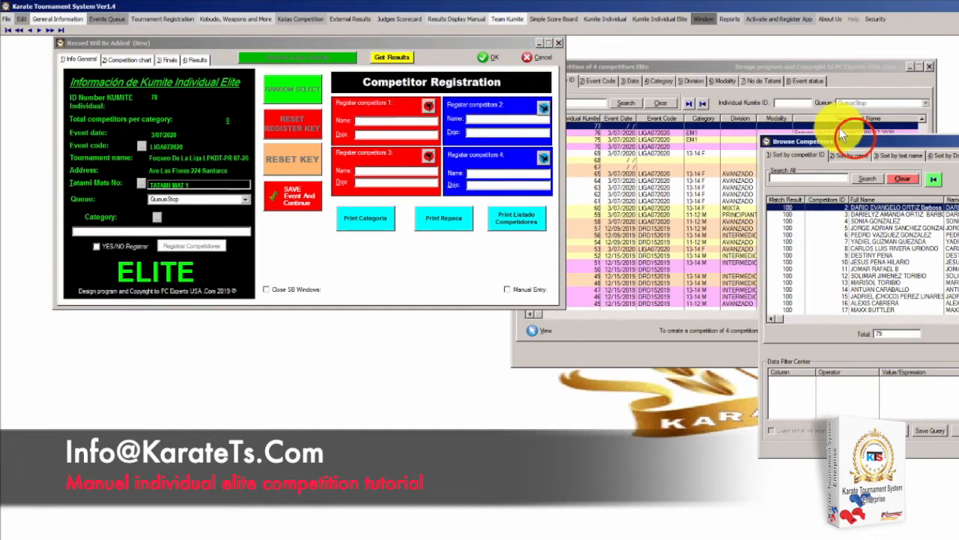
left_click_drag(856, 139, 392, 56)
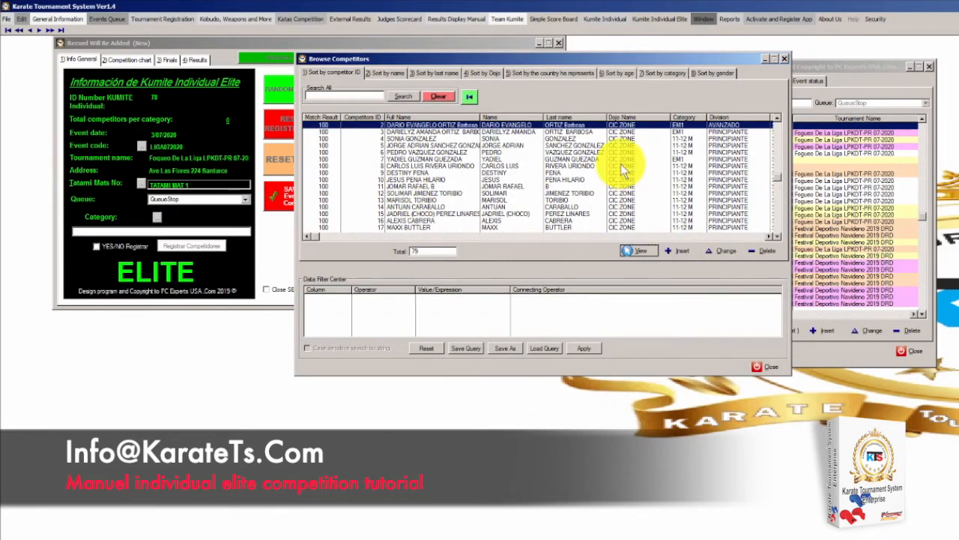
Open the fourth competitor's record (PRINCIPIANTE, 11-12 M) for editing and reposition it
left_click(568, 145)
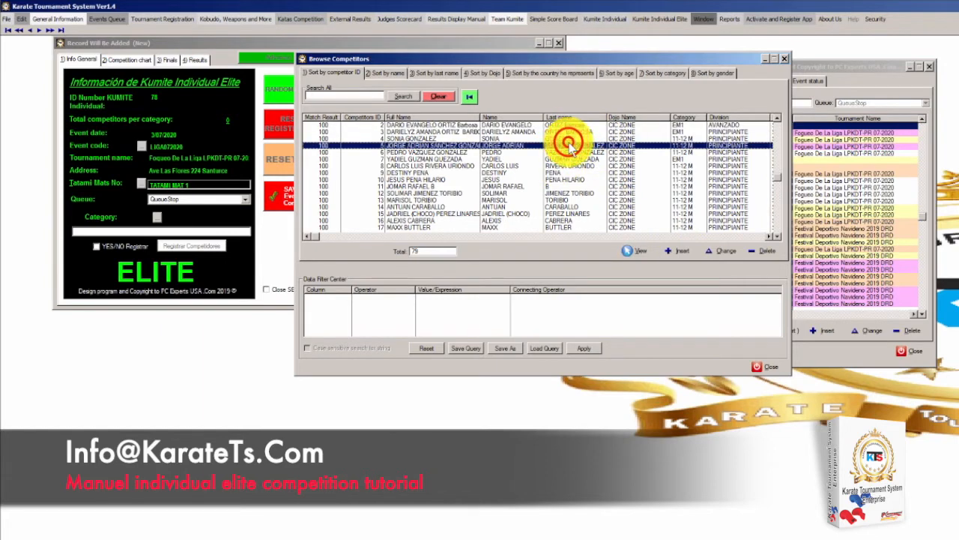
double_click(569, 143)
left_click_drag(889, 145, 405, 95)
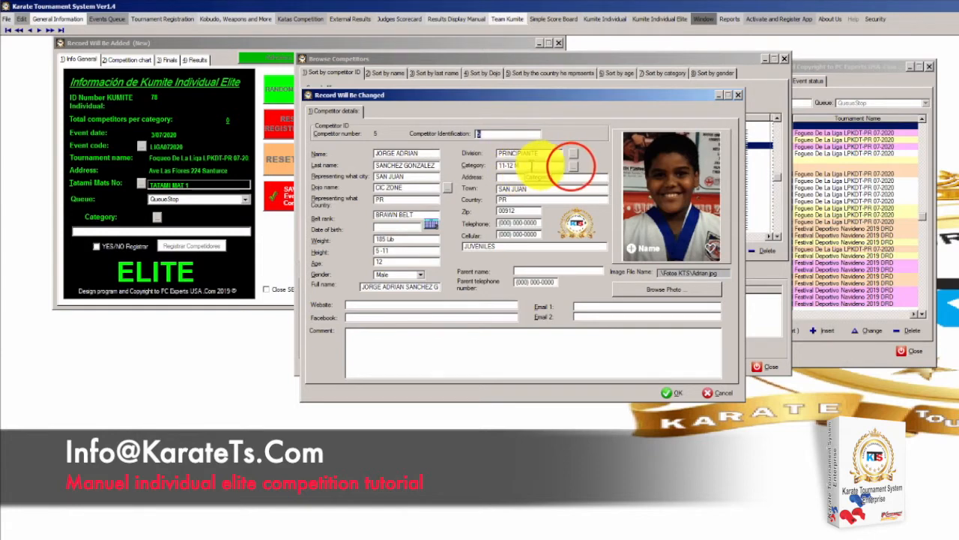
Find category EM1 (MALE UNDER 21 AGE 18,19,20 -60 KG) and assign it to the competitor
left_click(573, 166)
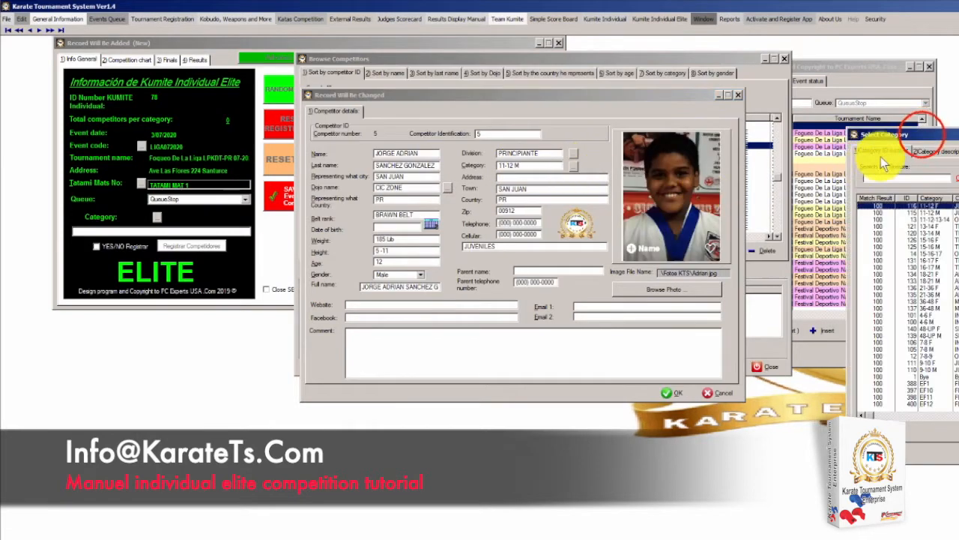
left_click_drag(921, 134, 459, 109)
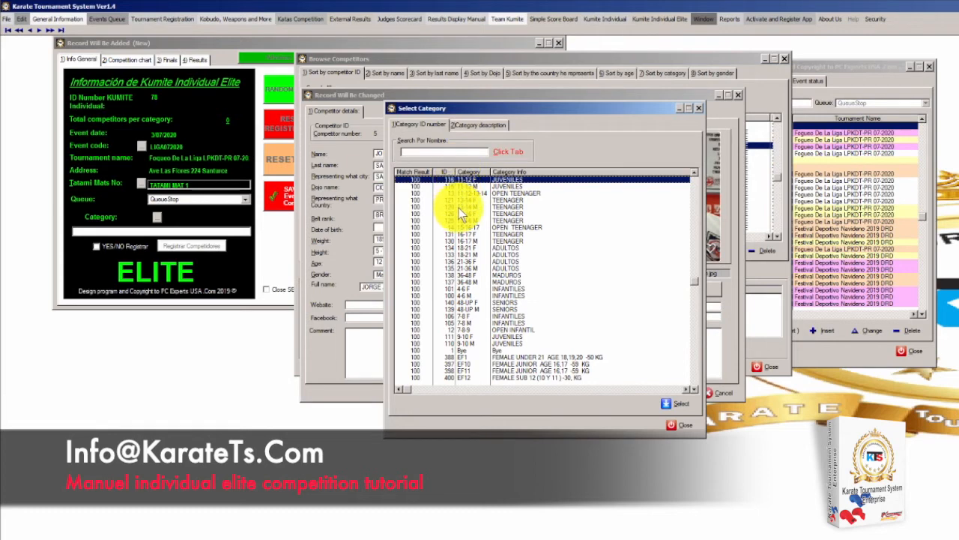
left_click(444, 152)
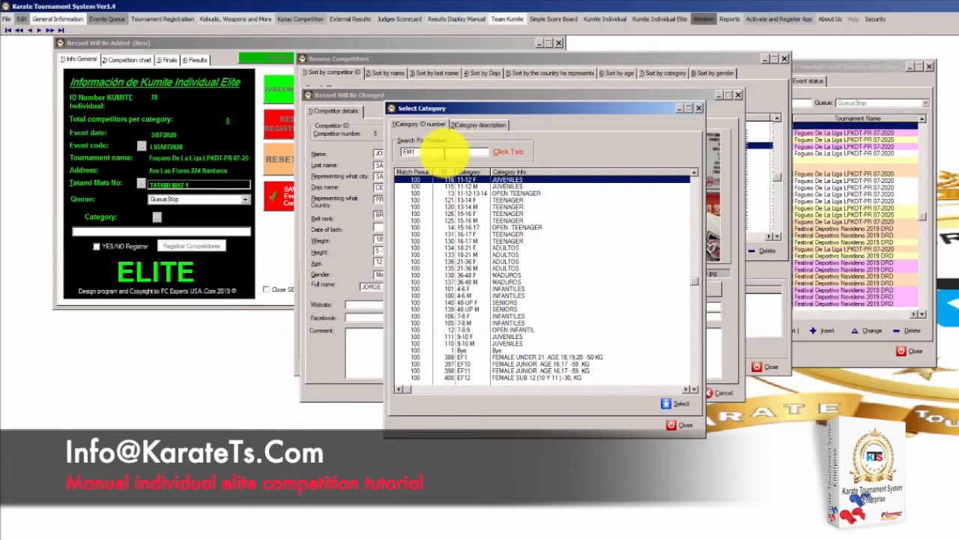
key("Tab")
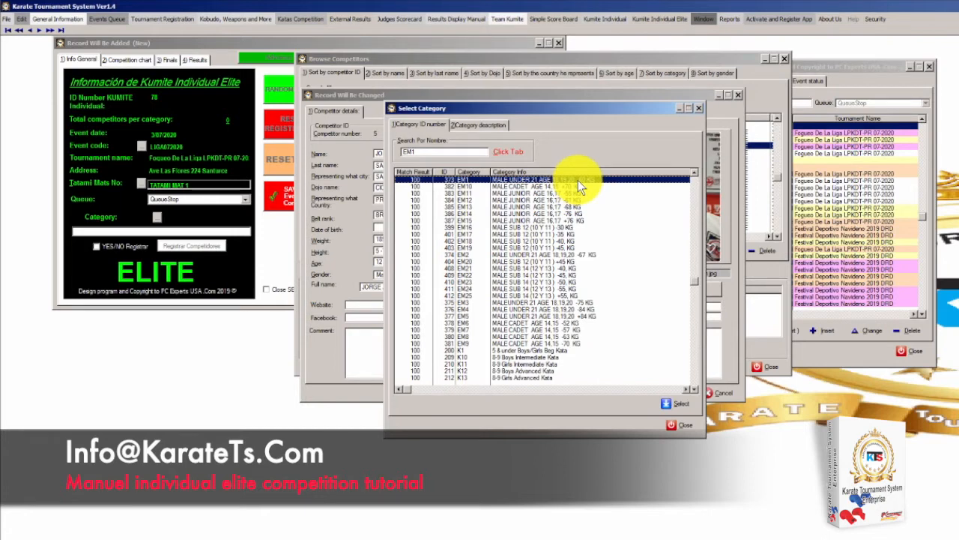
left_click(676, 404)
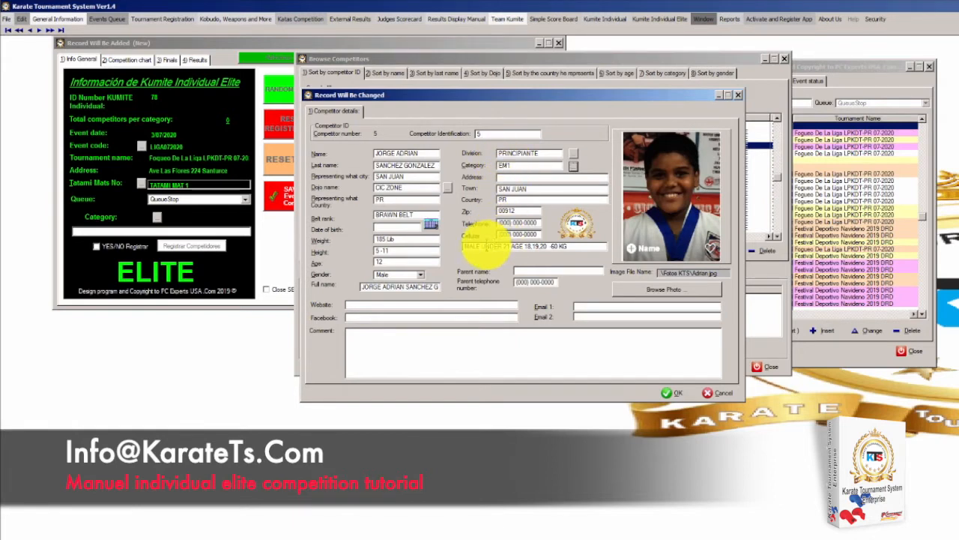
Save the competitor's updated record and close the Browse Competitors list
left_click_drag(575, 246, 462, 247)
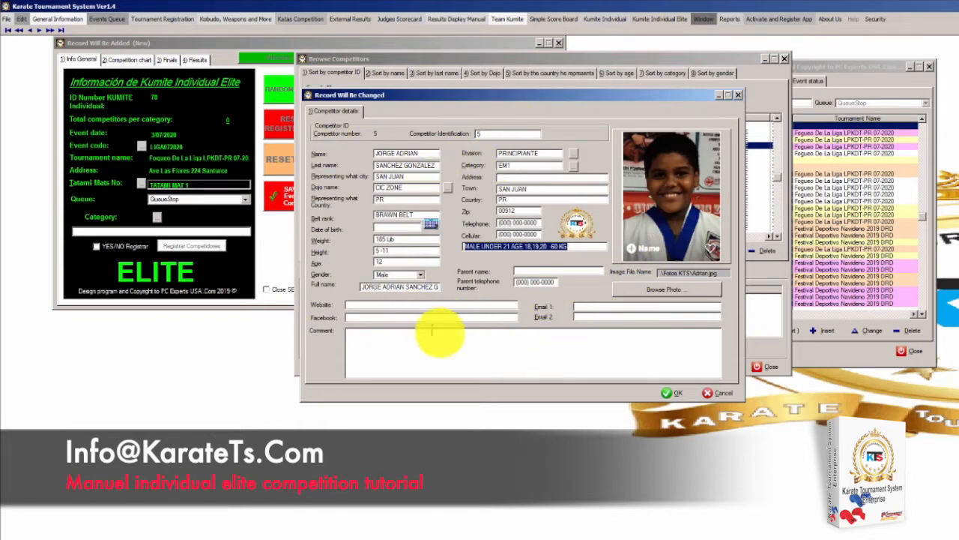
left_click(684, 393)
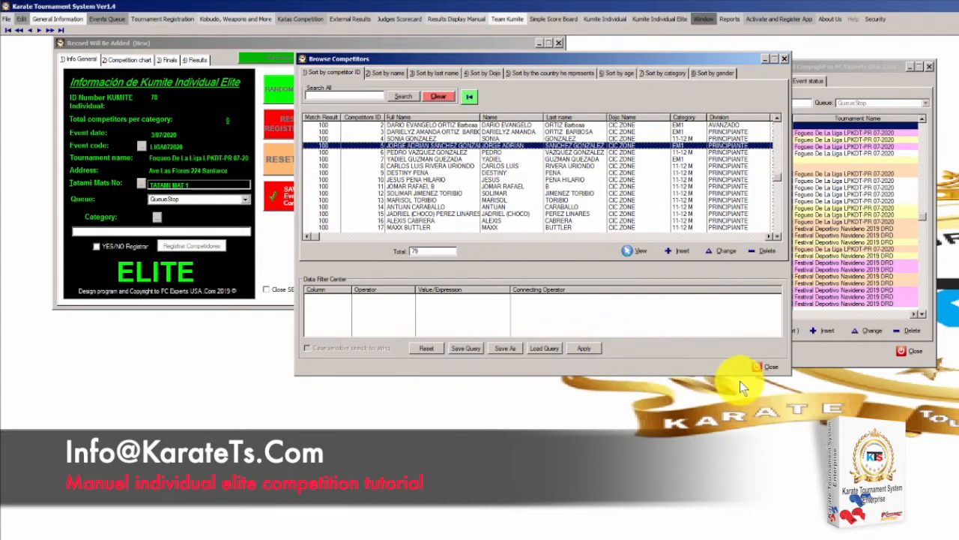
left_click(759, 368)
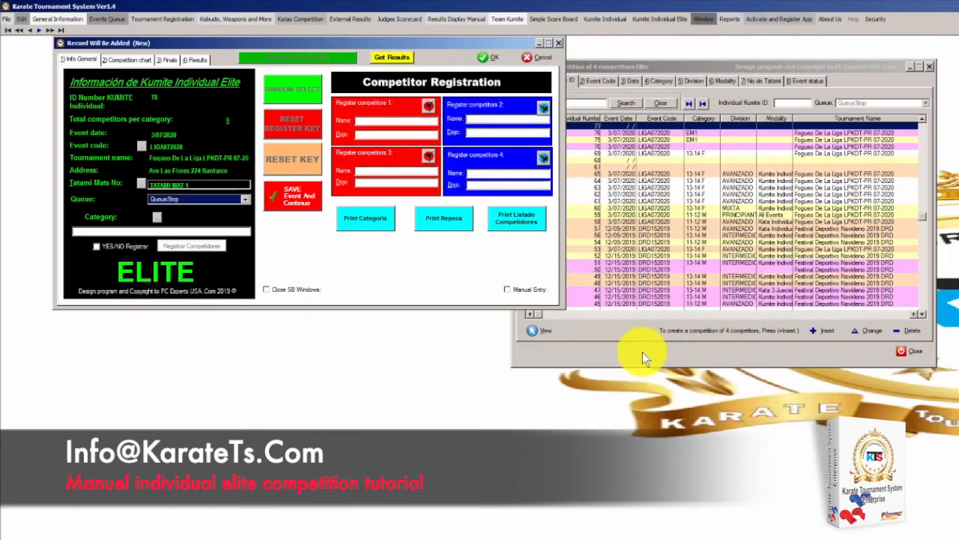
Search the category list for EM1 and set it as the elite kumite event's category
left_click(157, 217)
left_click_drag(946, 128, 433, 74)
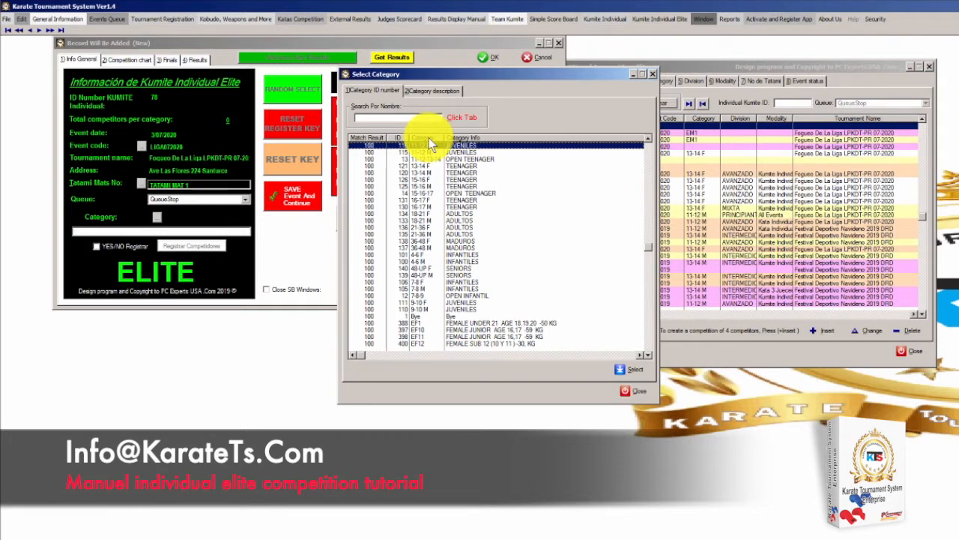
left_click(399, 118)
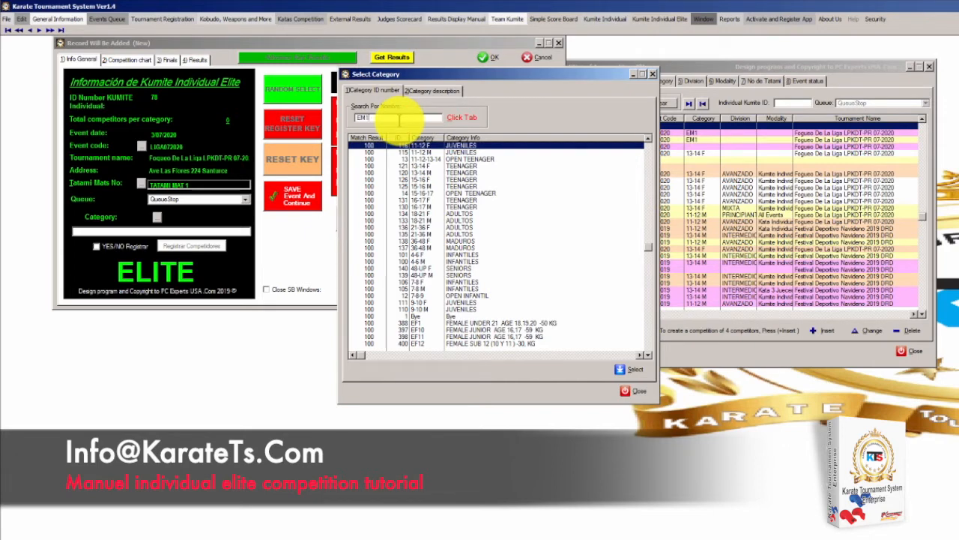
key("Tab")
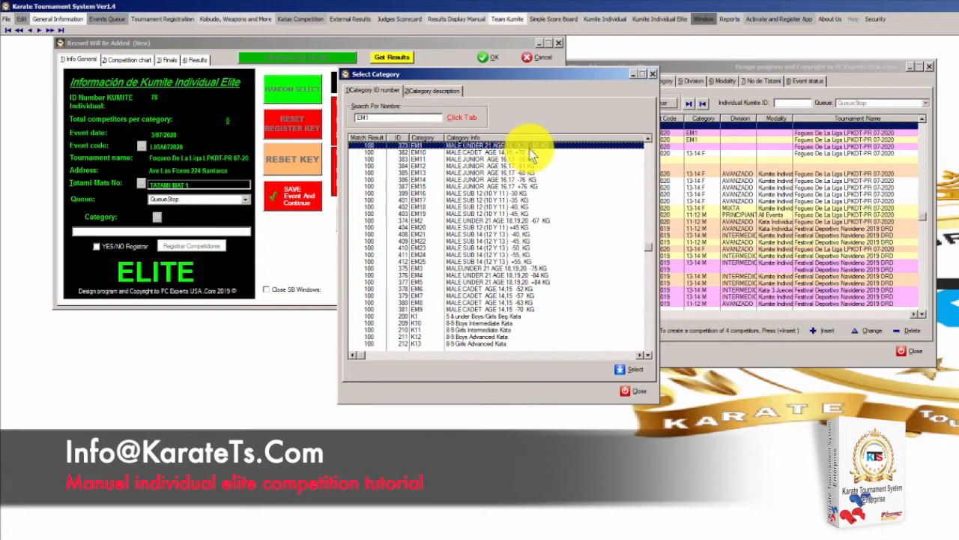
left_click(628, 369)
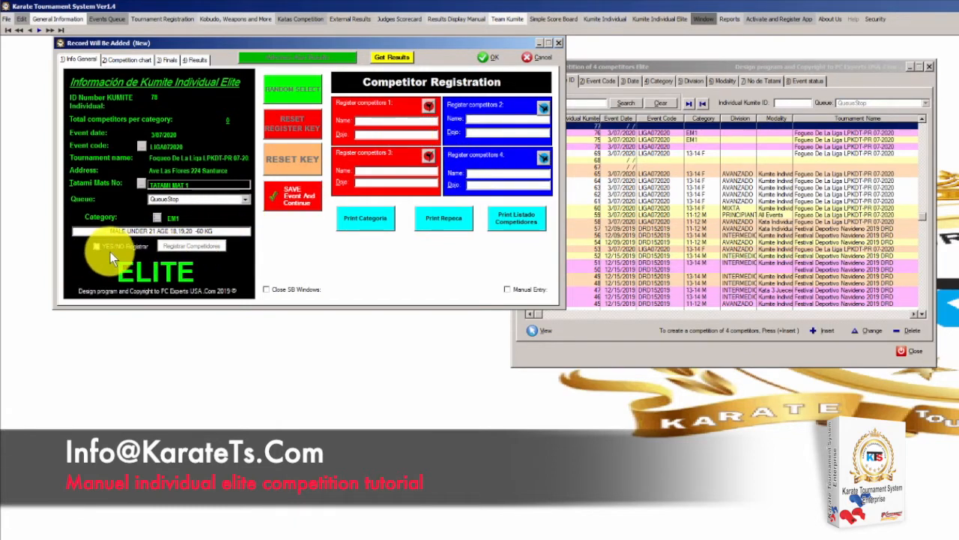
Fill competitor slots 1 and 2 with athletes from the competitor list
left_click(427, 107)
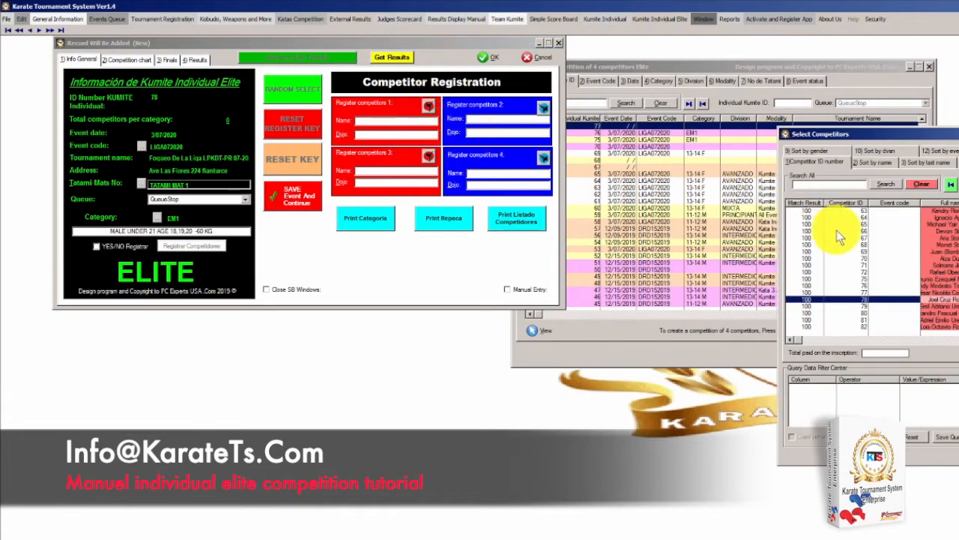
scroll(934, 255, "up", 15)
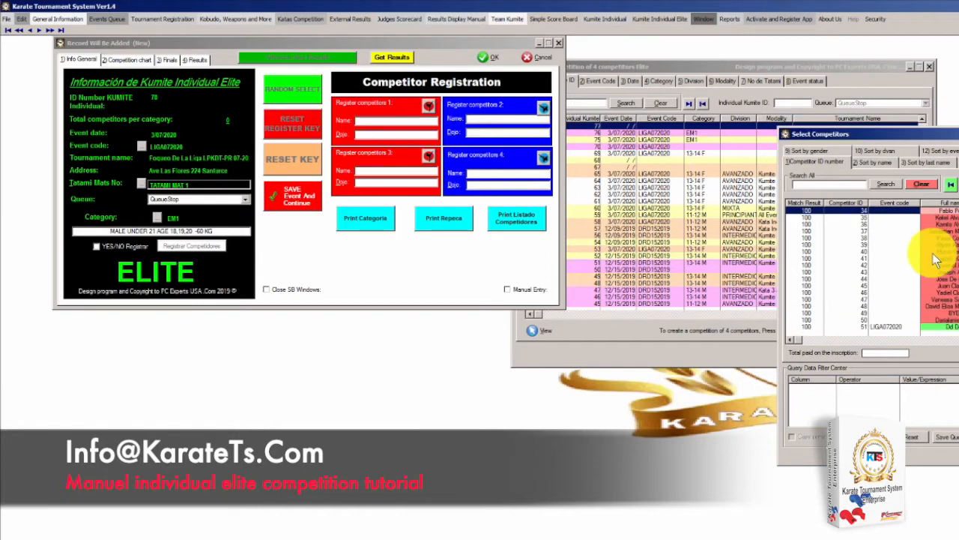
scroll(934, 253, "down", 2)
scroll(936, 259, "down", 15)
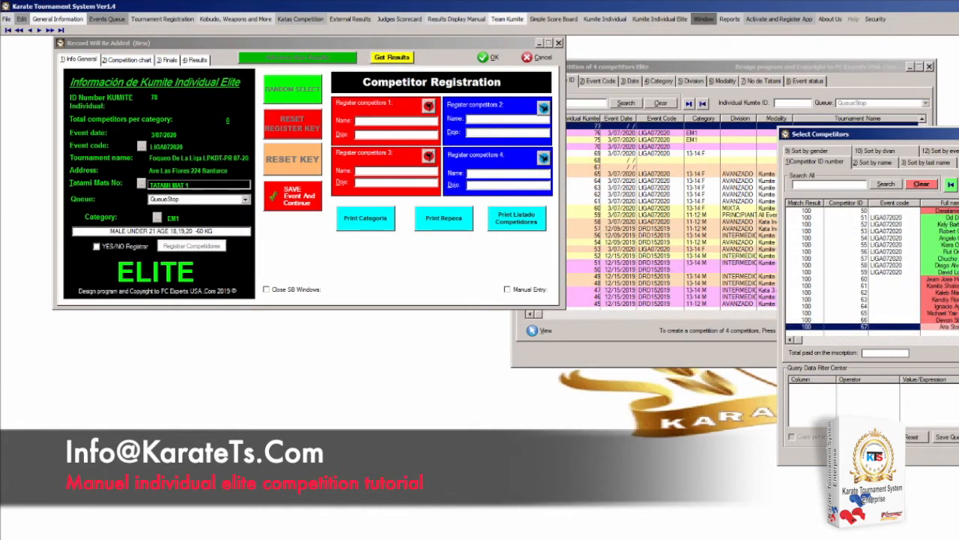
double_click(950, 237)
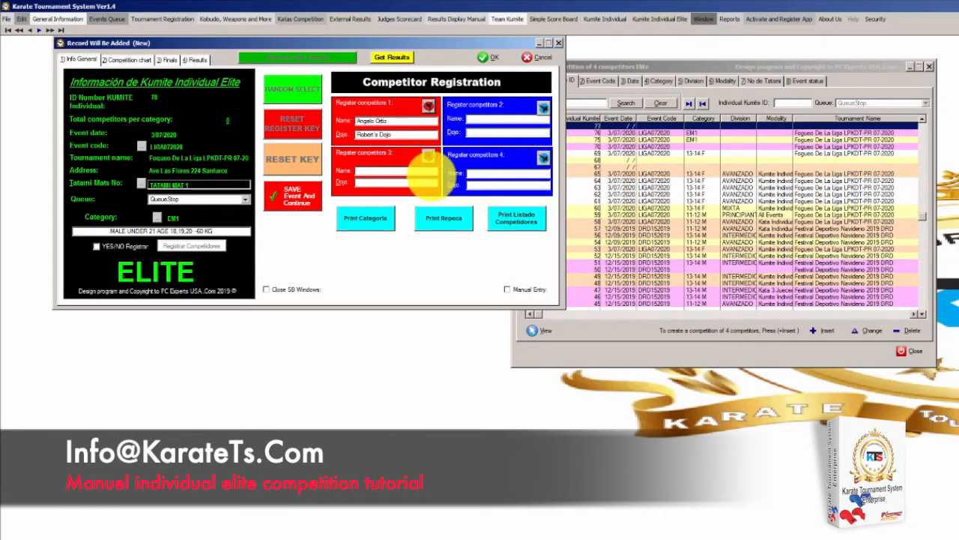
left_click(543, 107)
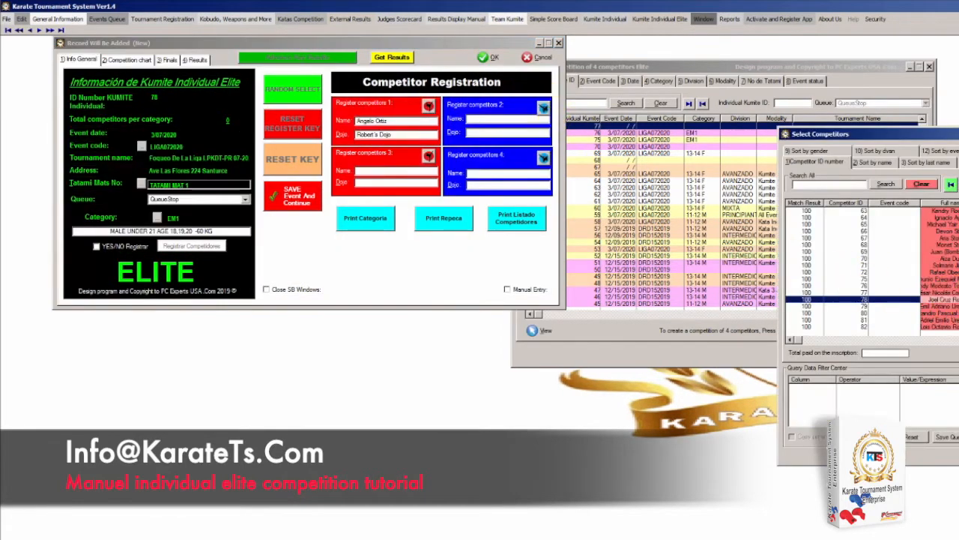
scroll(951, 300, "up", 11)
scroll(952, 300, "down", 3)
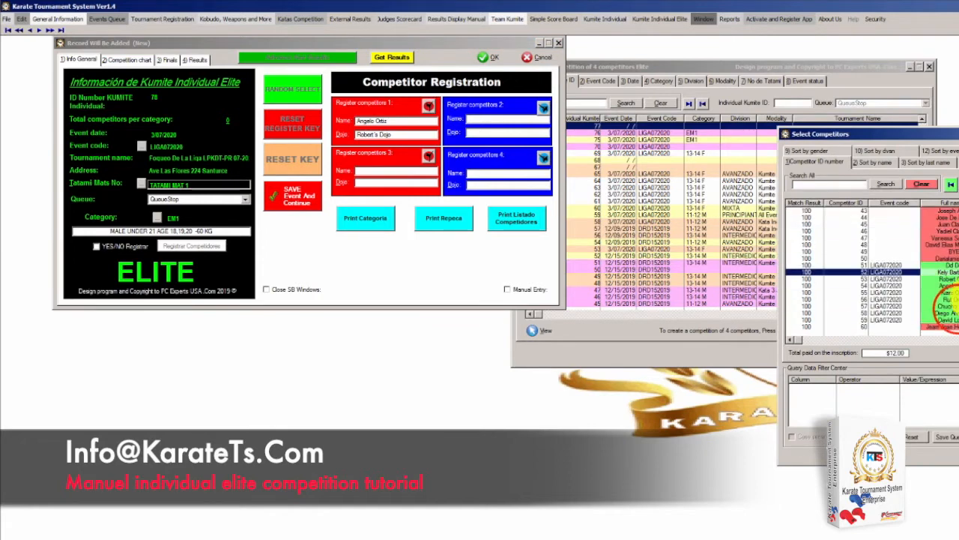
double_click(950, 307)
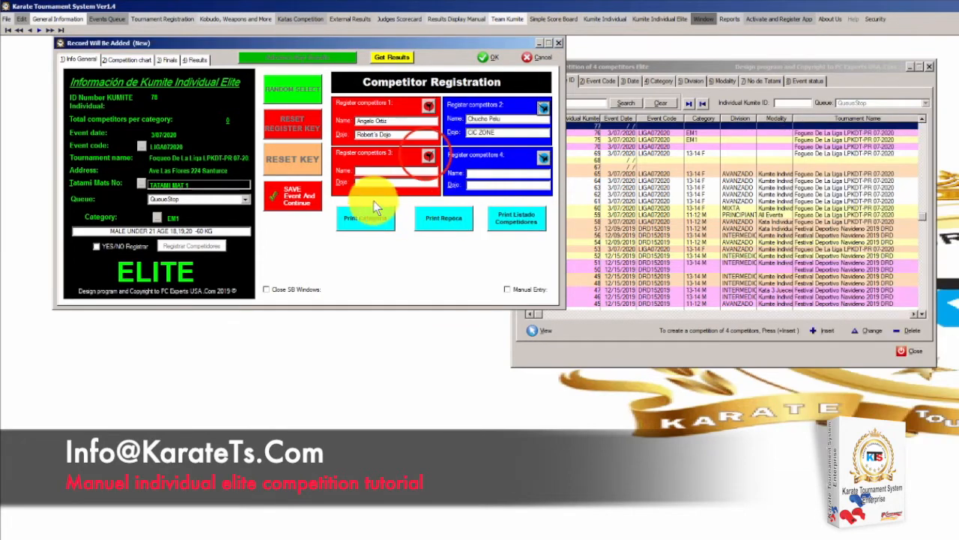
Fill slots 3 and 4, register all four competitors, and view the bracket chart
left_click(421, 155)
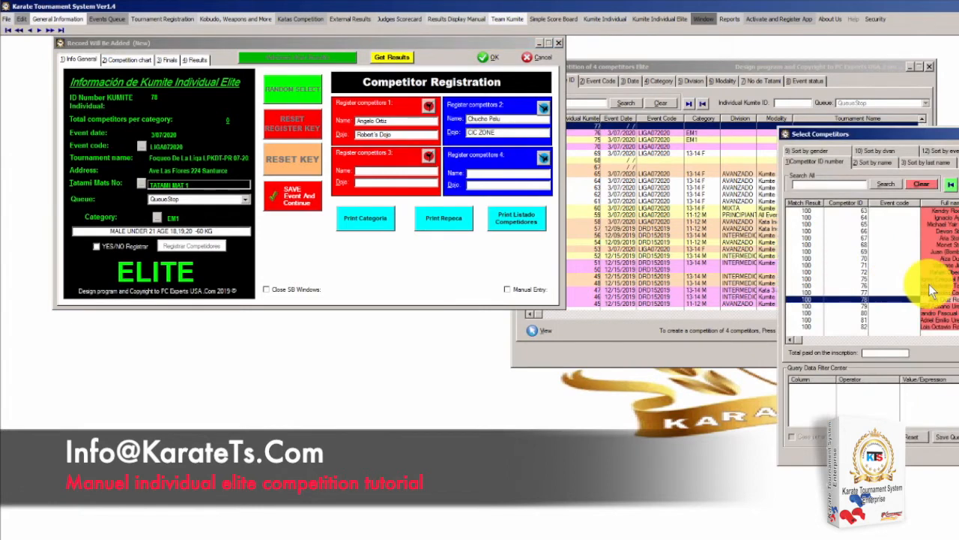
scroll(929, 288, "up", 7)
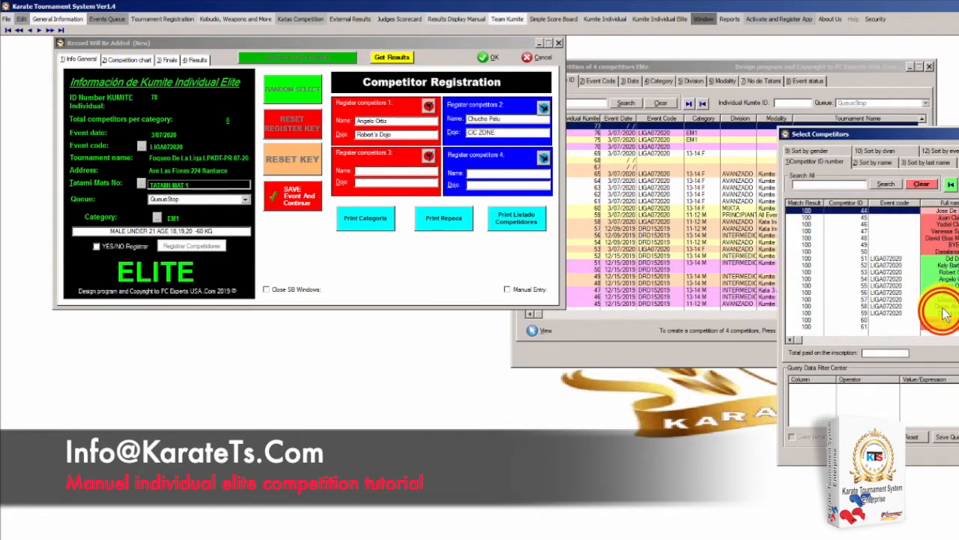
double_click(944, 314)
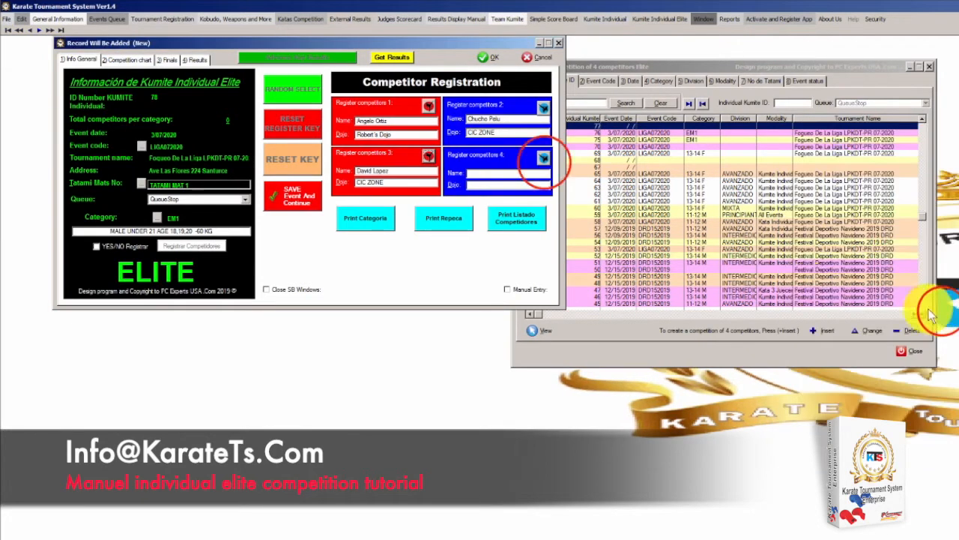
left_click(544, 157)
scroll(933, 270, "up", 7)
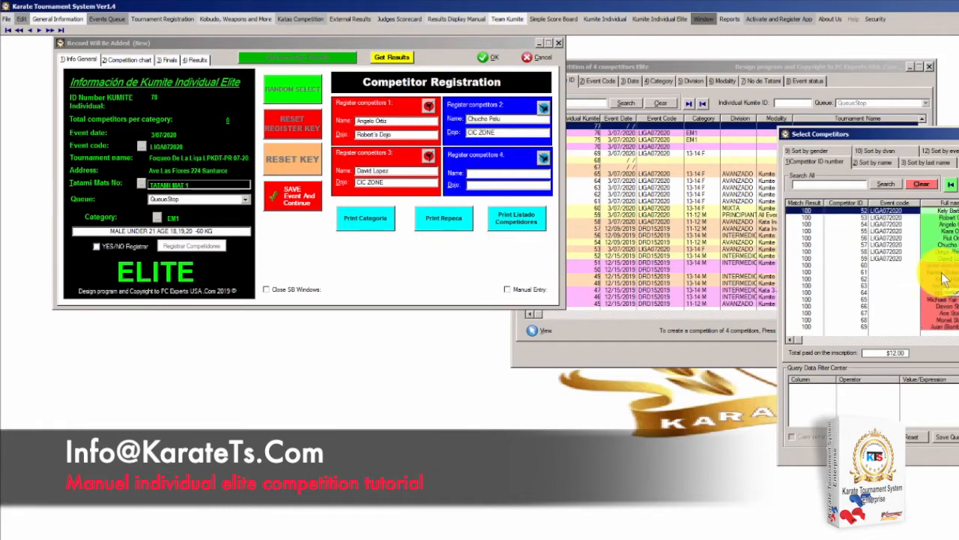
double_click(949, 302)
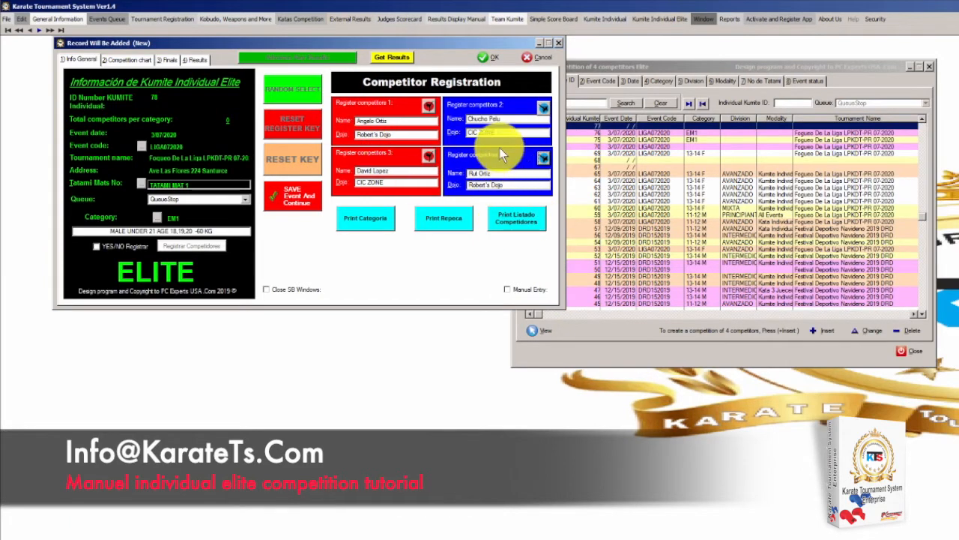
left_click(97, 245)
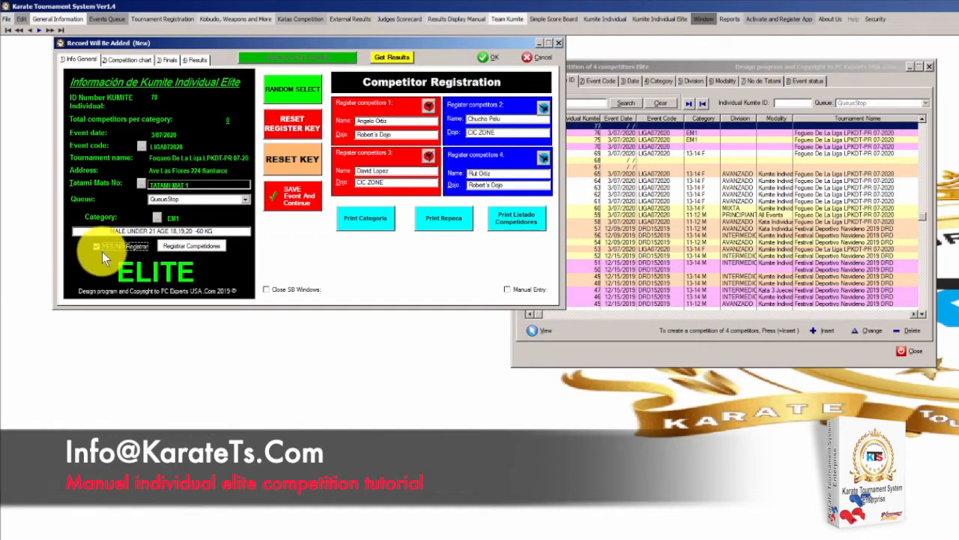
left_click(191, 248)
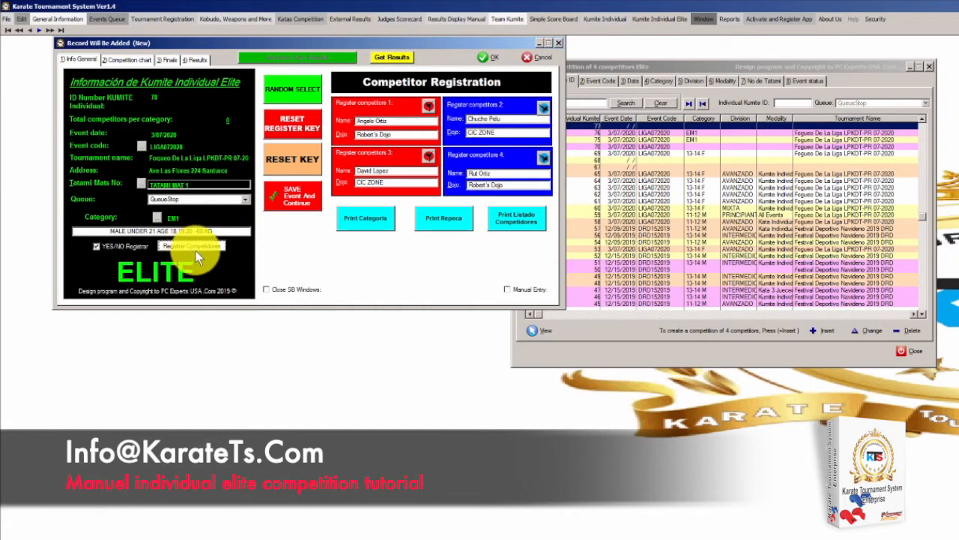
left_click(140, 61)
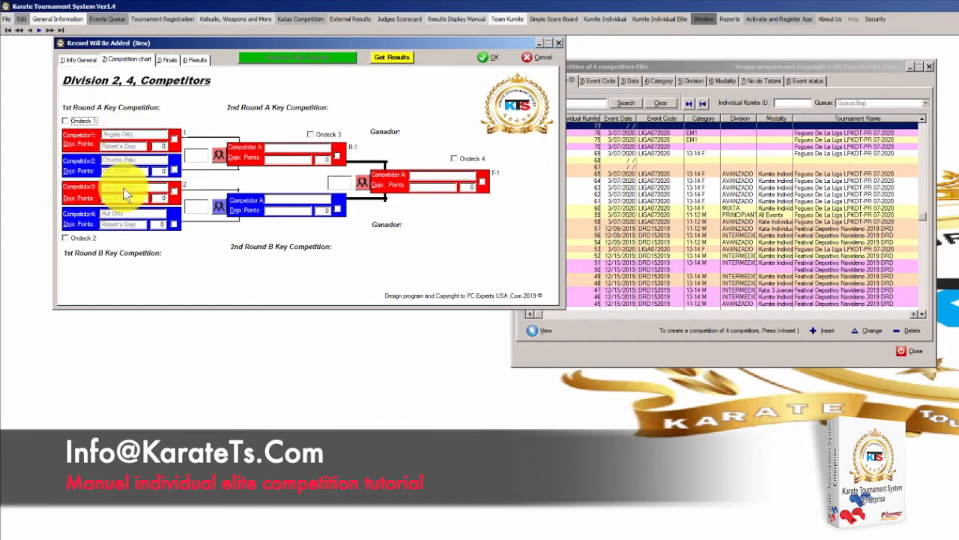
Check the four competitors on the Competition chart, then return to Info General
left_click(84, 60)
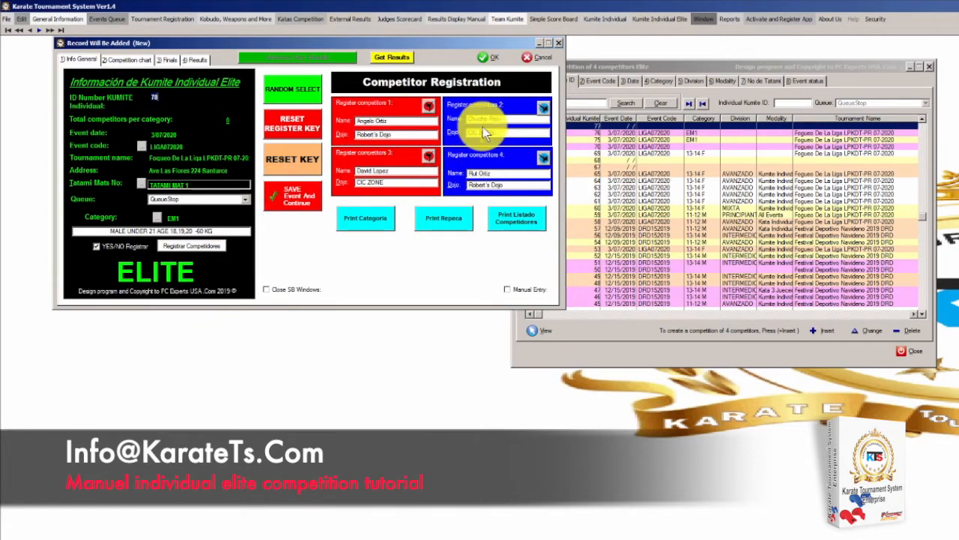
left_click(126, 59)
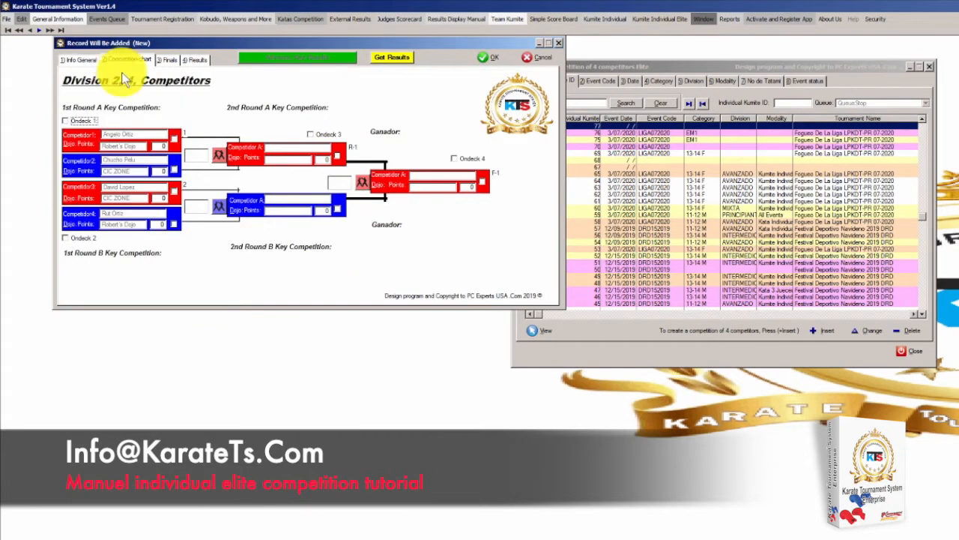
left_click(84, 59)
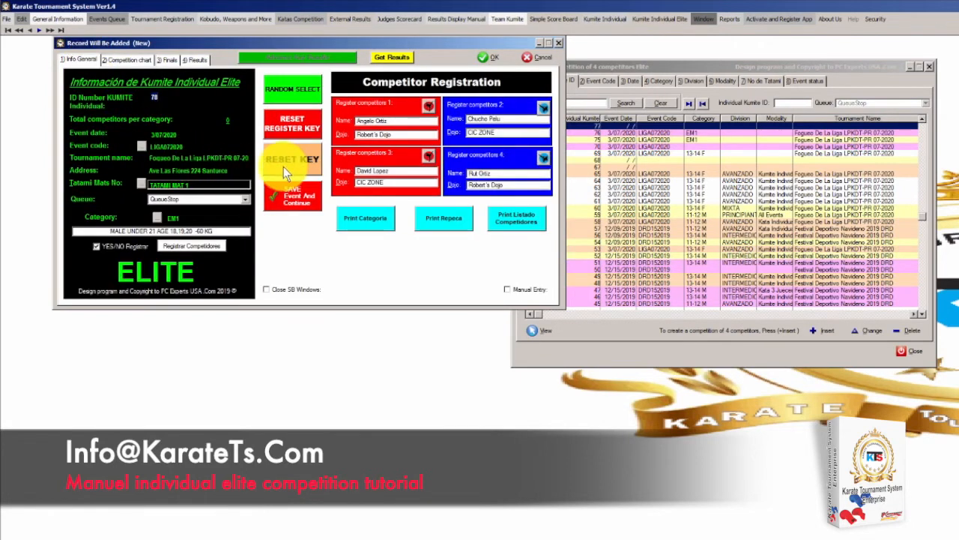
Empty the four competitor slots with RESET REGISTER KEY and check the bracket
left_click(288, 123)
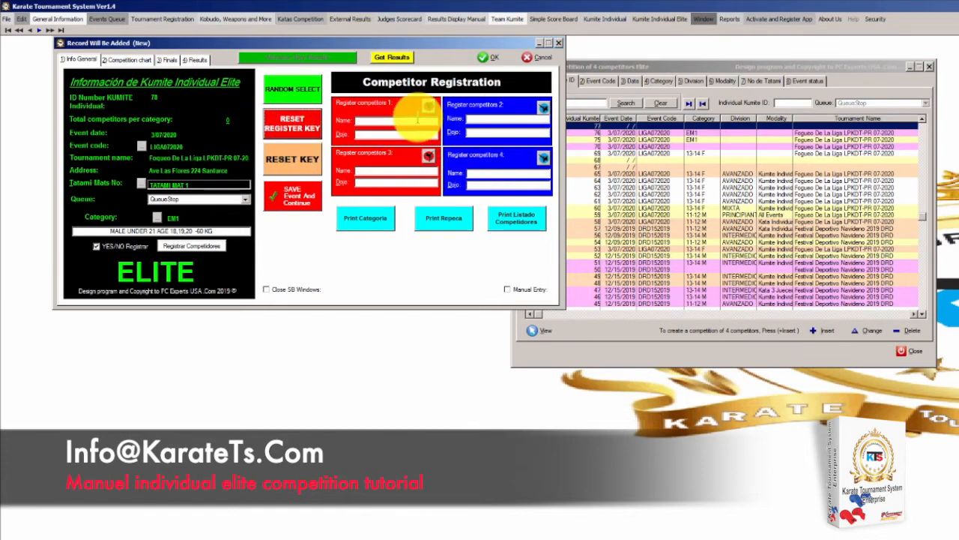
left_click(128, 59)
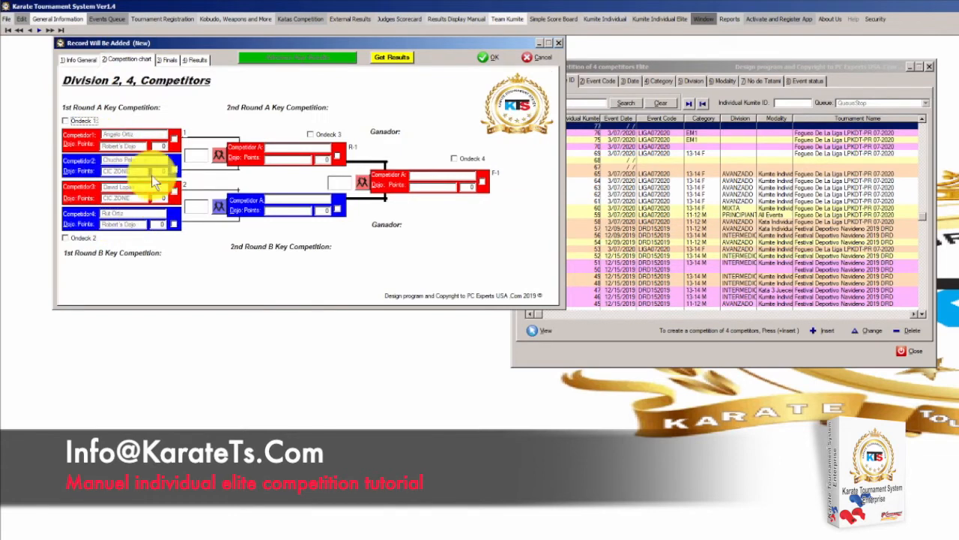
left_click(86, 58)
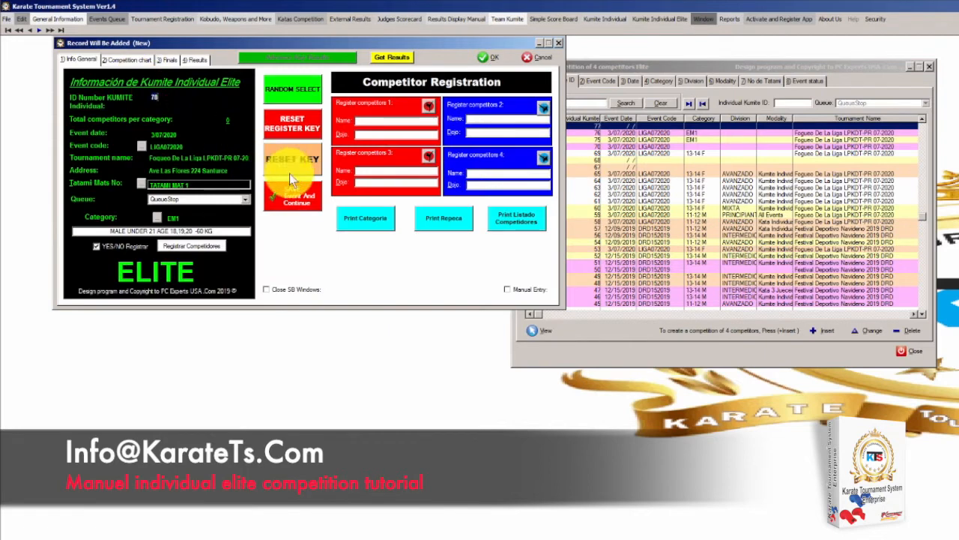
Clear the bracket with RESET KEY and confirm the chart is empty
left_click(297, 164)
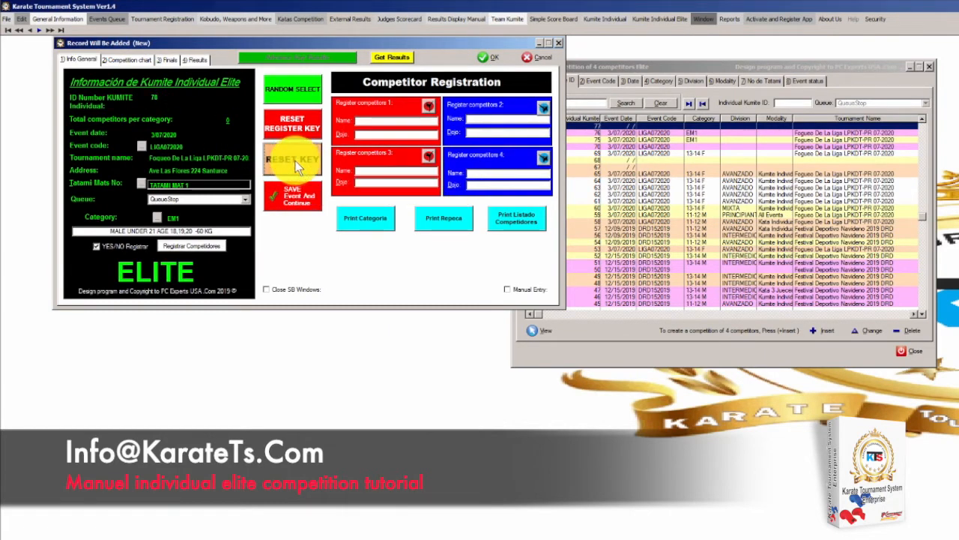
left_click(130, 62)
left_click(129, 60)
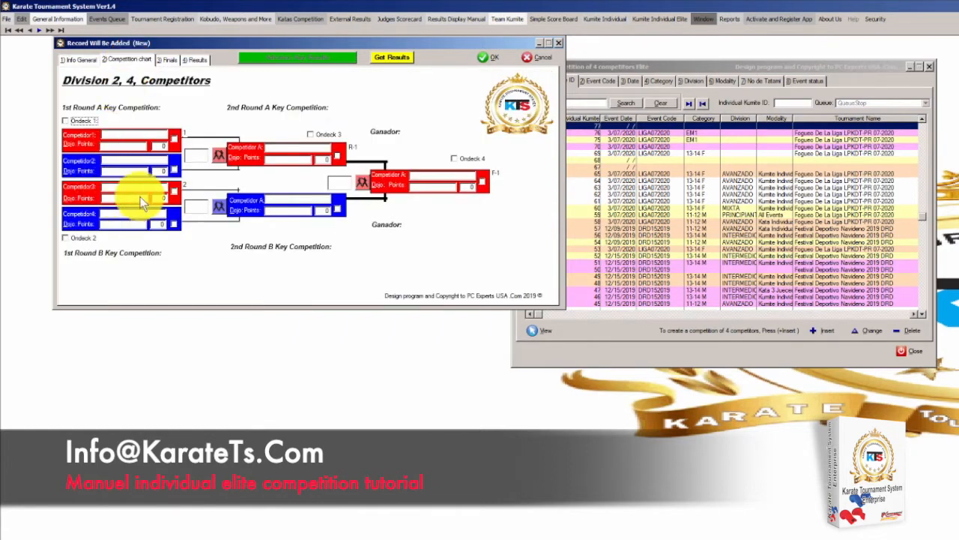
left_click(89, 62)
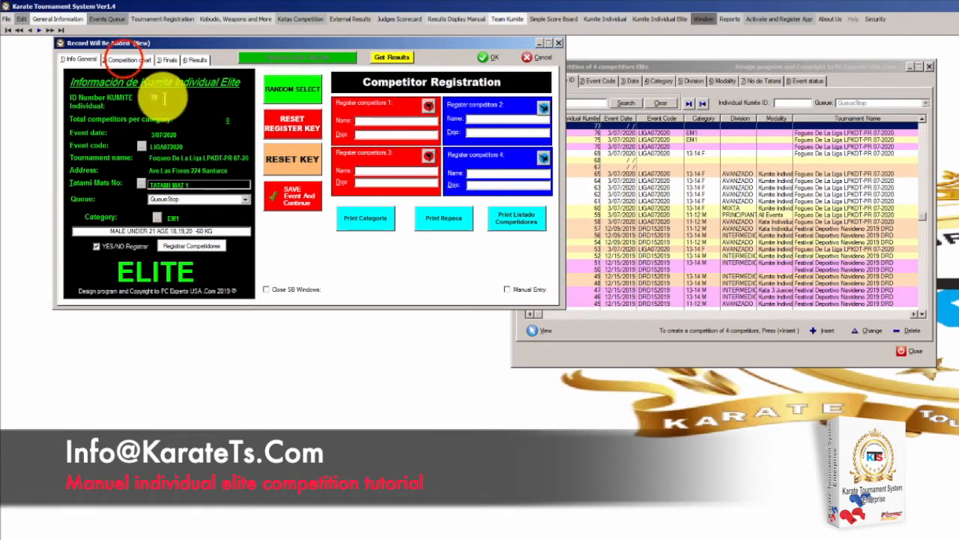
left_click(127, 59)
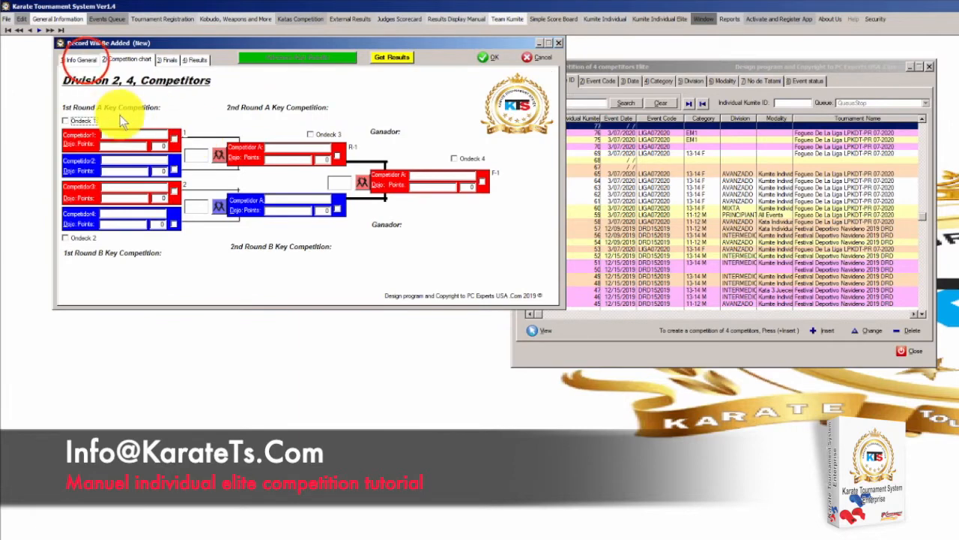
left_click(82, 60)
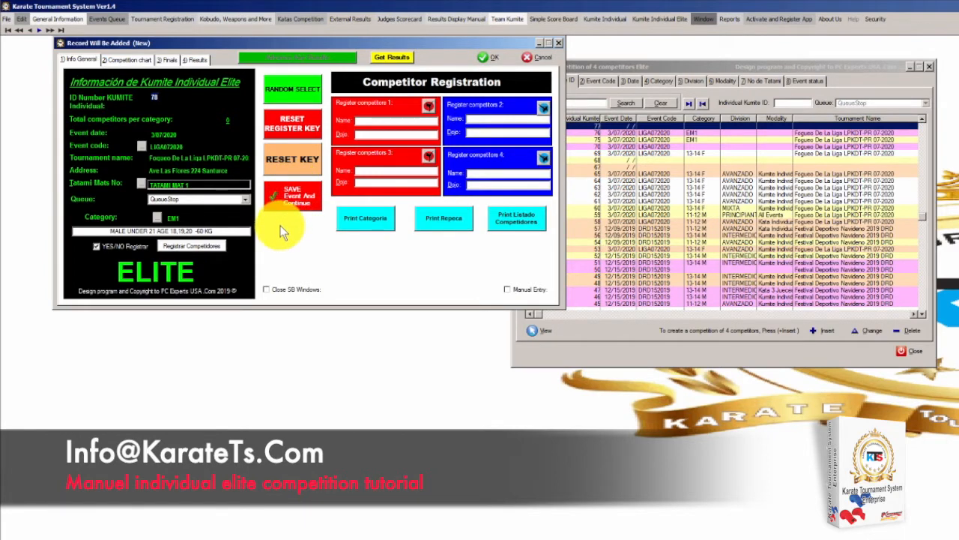
left_click(286, 89)
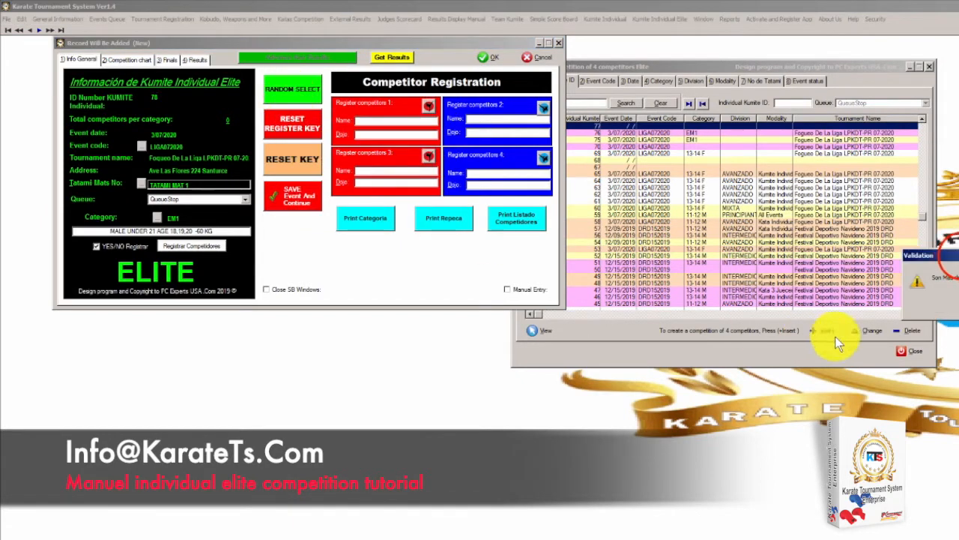
left_click_drag(948, 254, 413, 229)
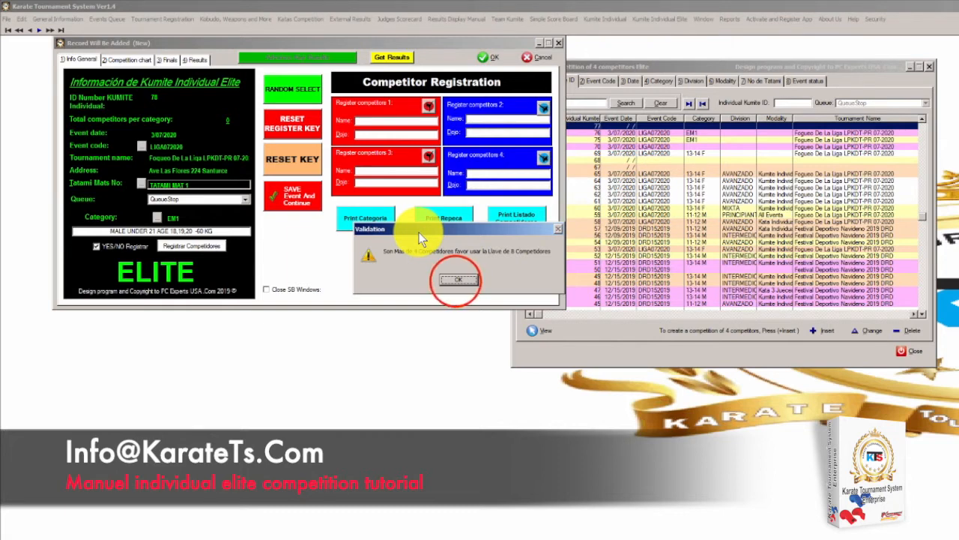
left_click(450, 280)
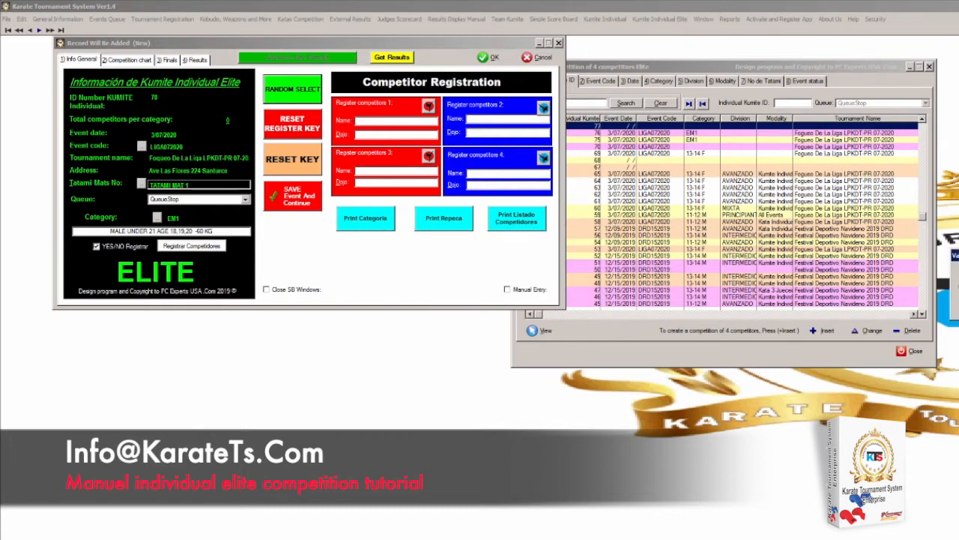
left_click(371, 224)
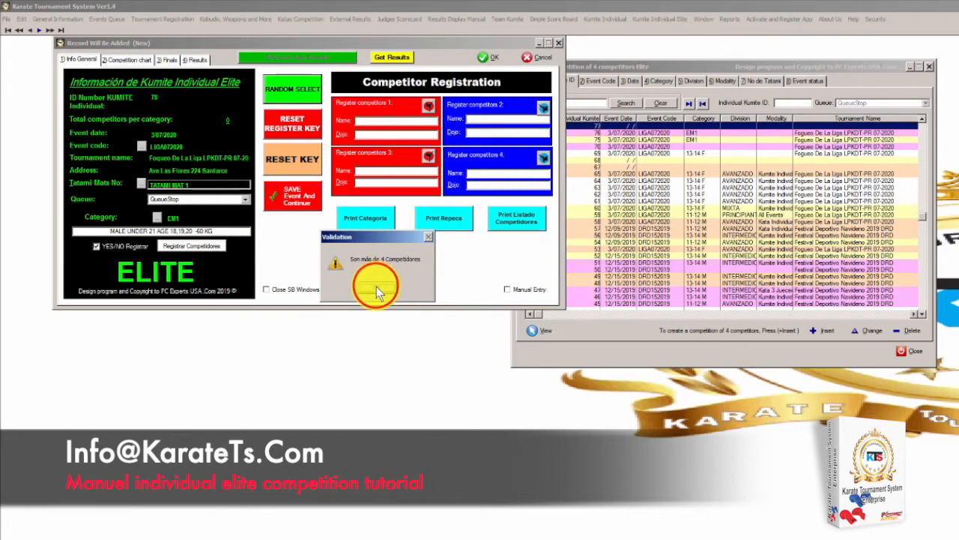
Dismiss the validation warnings and move the red 8-competitor chart message to screen centre
left_click(376, 287)
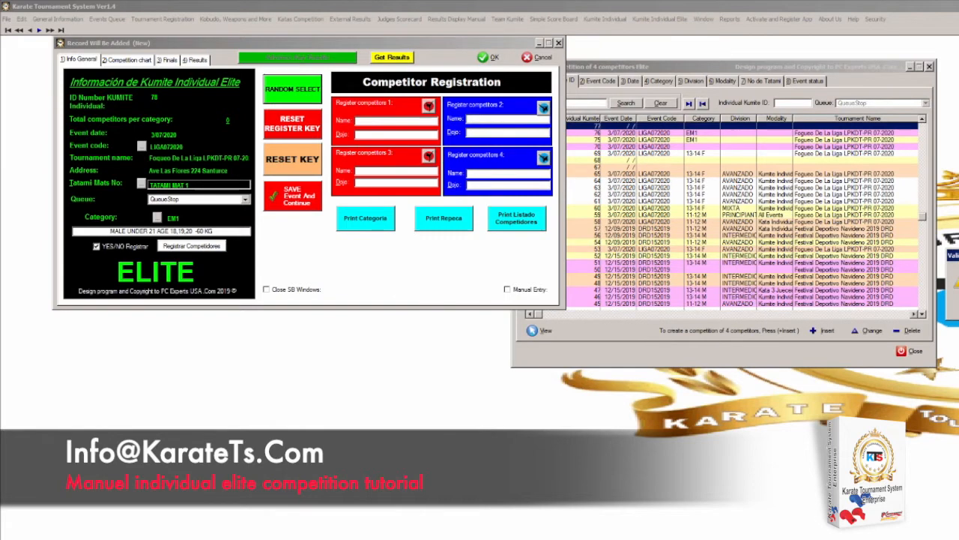
left_click(395, 229)
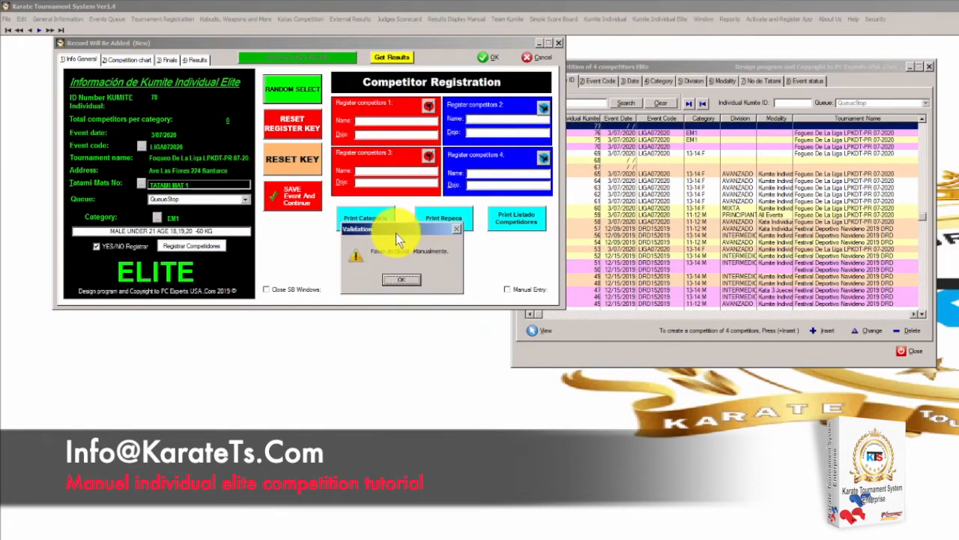
left_click(402, 282)
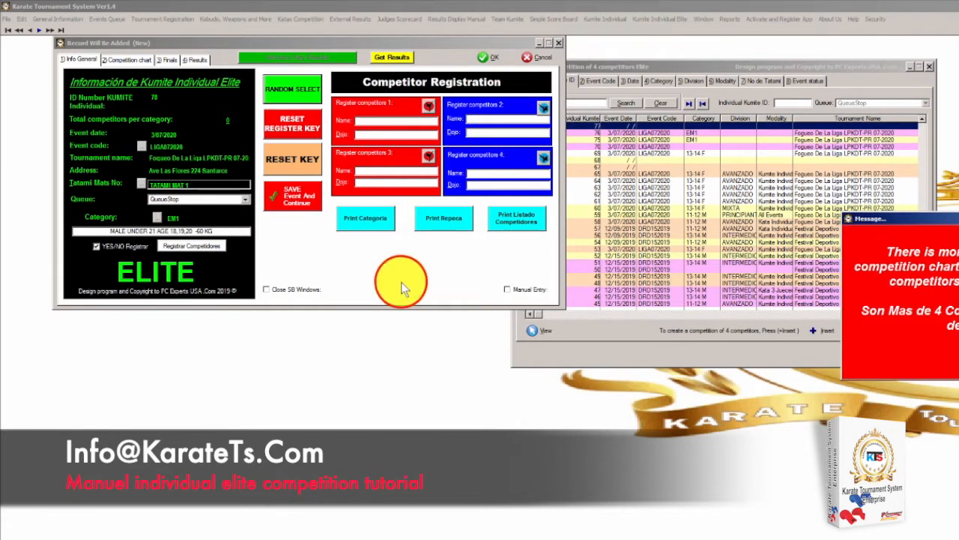
left_click(911, 217)
left_click_drag(913, 217, 283, 165)
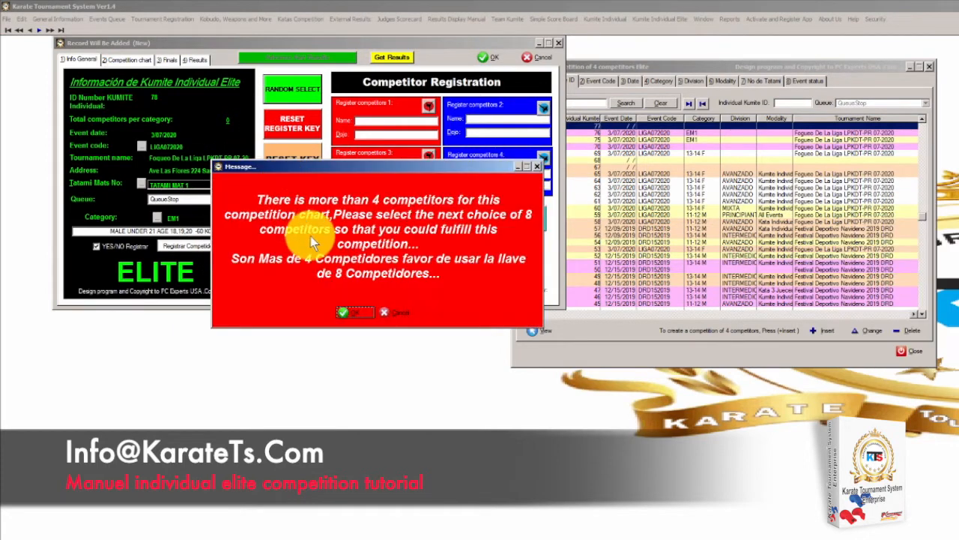
Accept the 8-competitor chart advice and place the four competitors into the round-one bracket
left_click(352, 312)
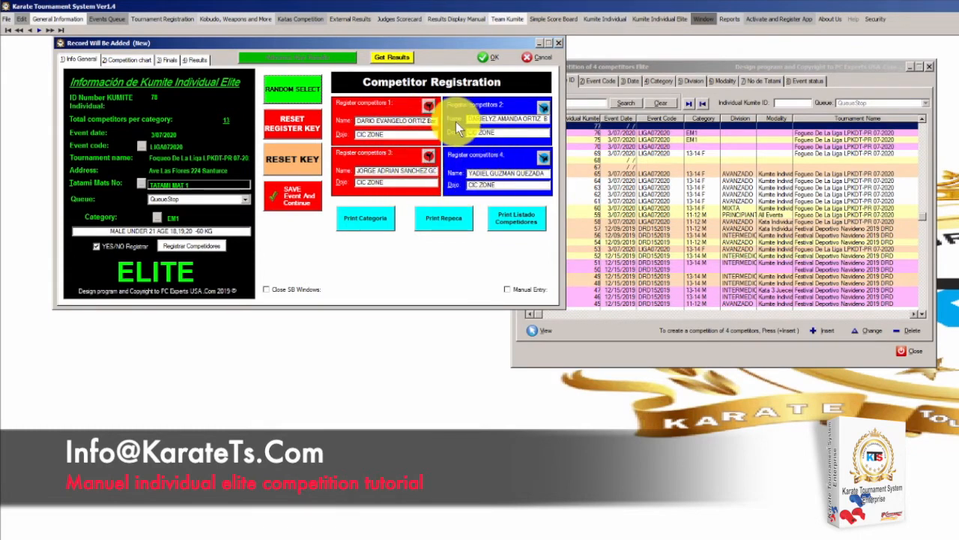
left_click(133, 63)
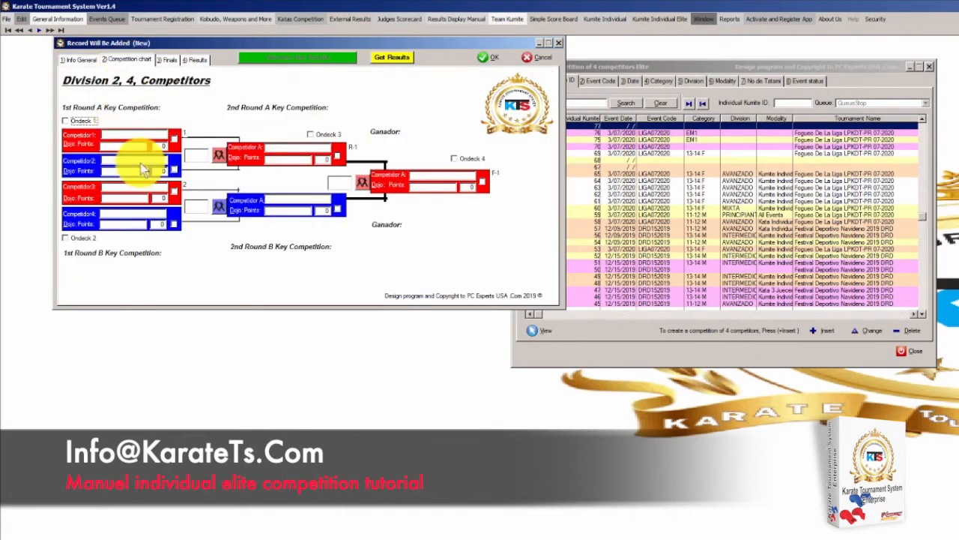
left_click(82, 61)
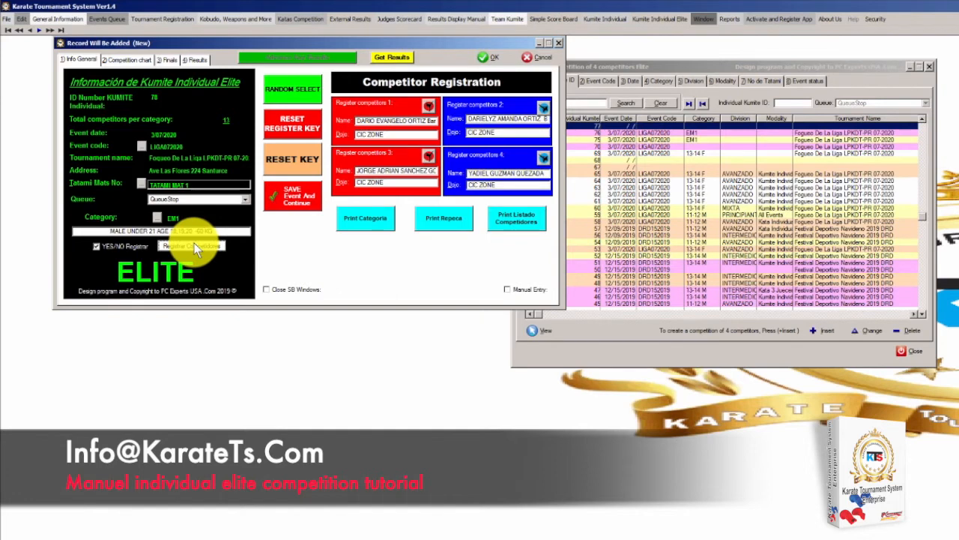
left_click(132, 60)
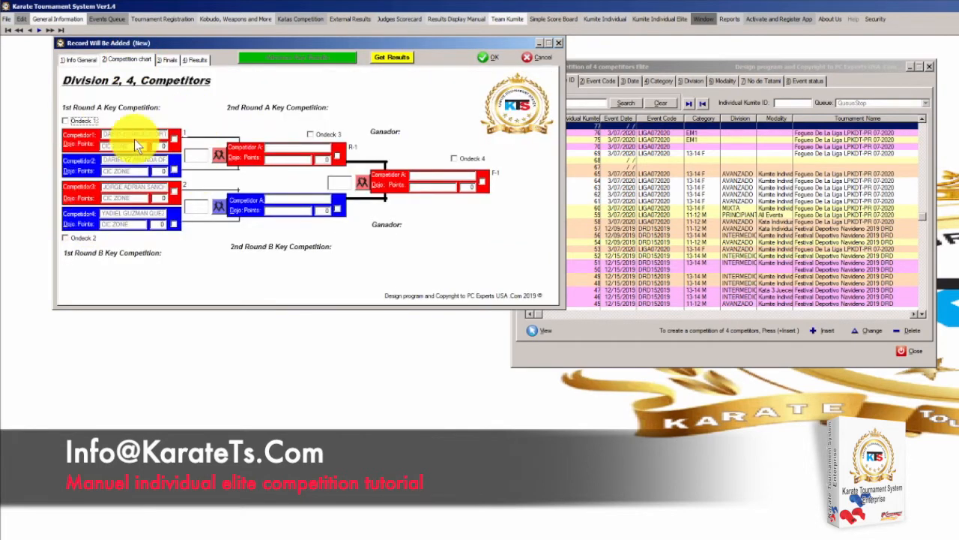
left_click(79, 59)
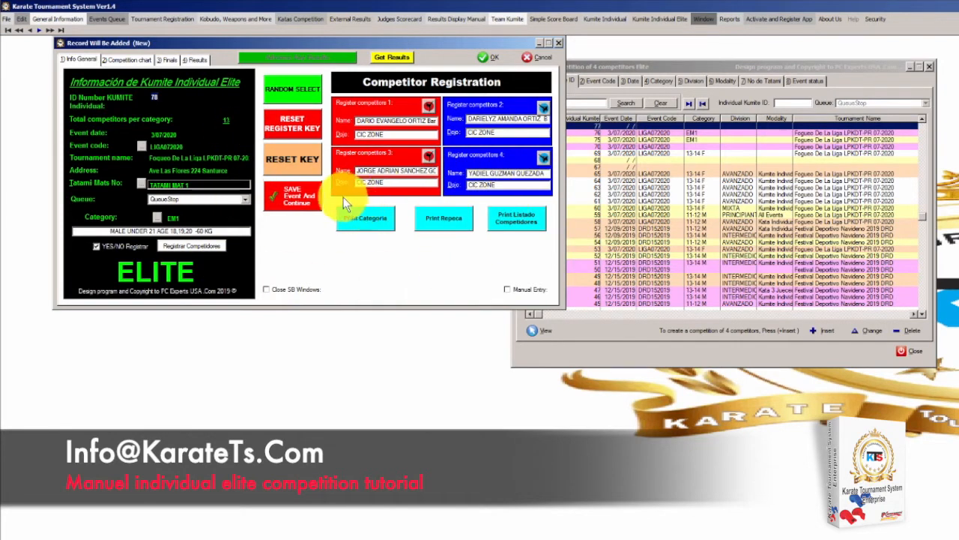
Save the EM1 event and review its Competition chart and Finals pages
left_click(284, 204)
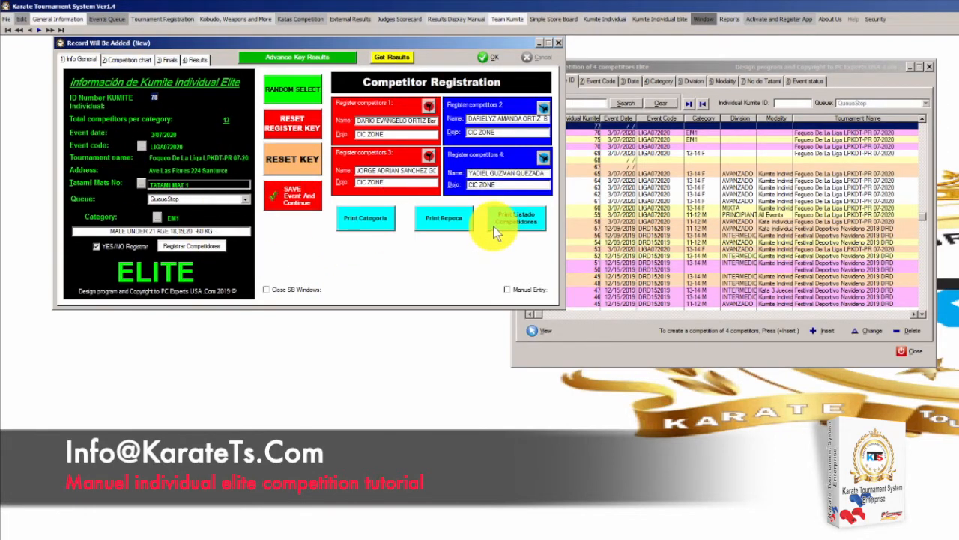
left_click(128, 60)
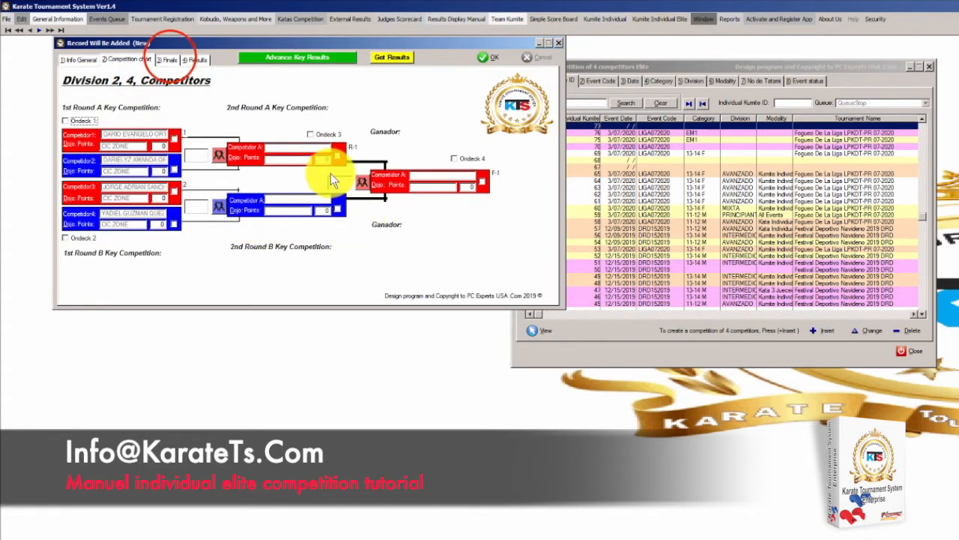
left_click(169, 60)
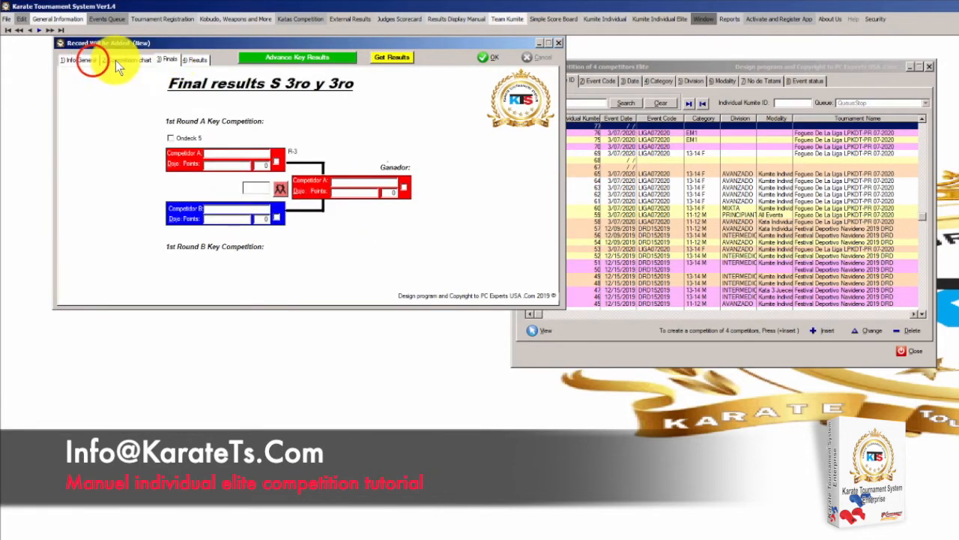
left_click(88, 60)
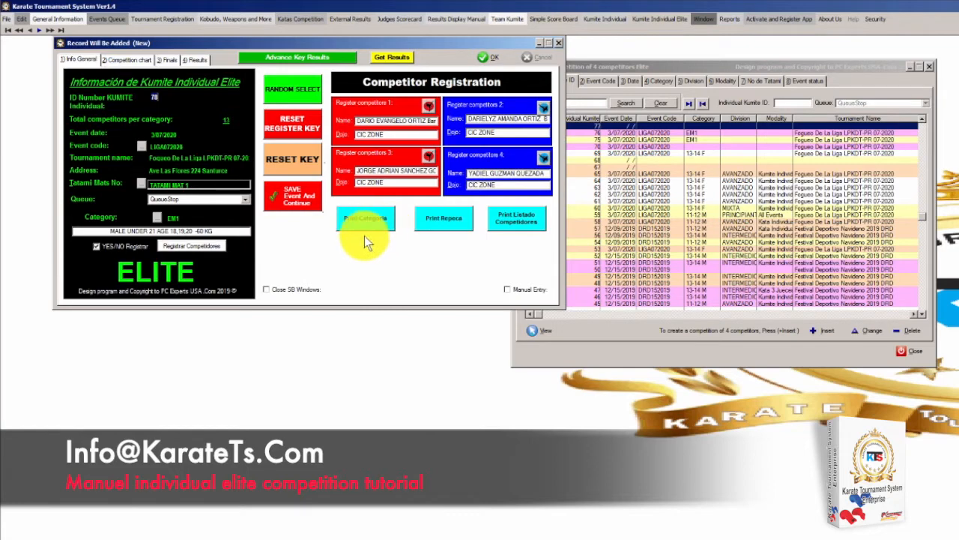
Preview the printable division bracket report listing the four first-round competitors
left_click(365, 230)
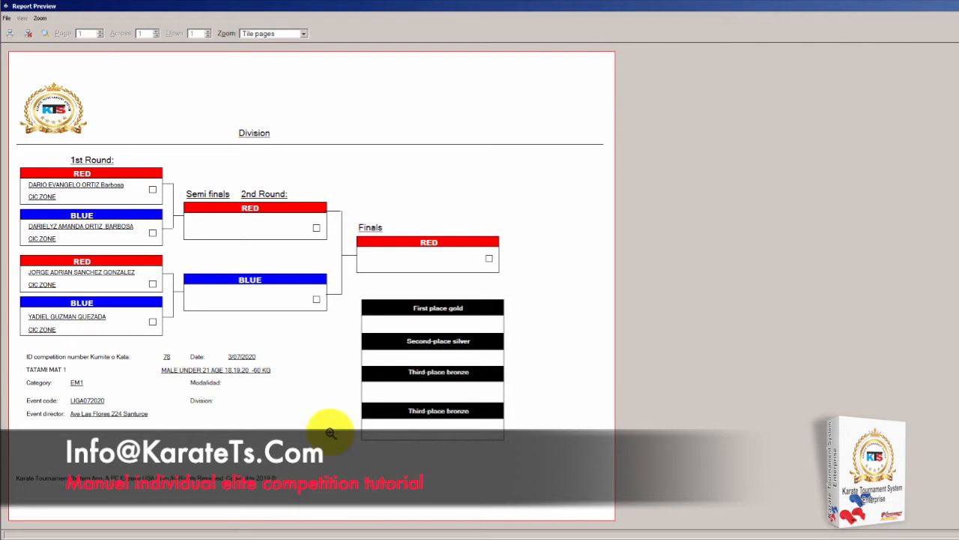
left_click(28, 36)
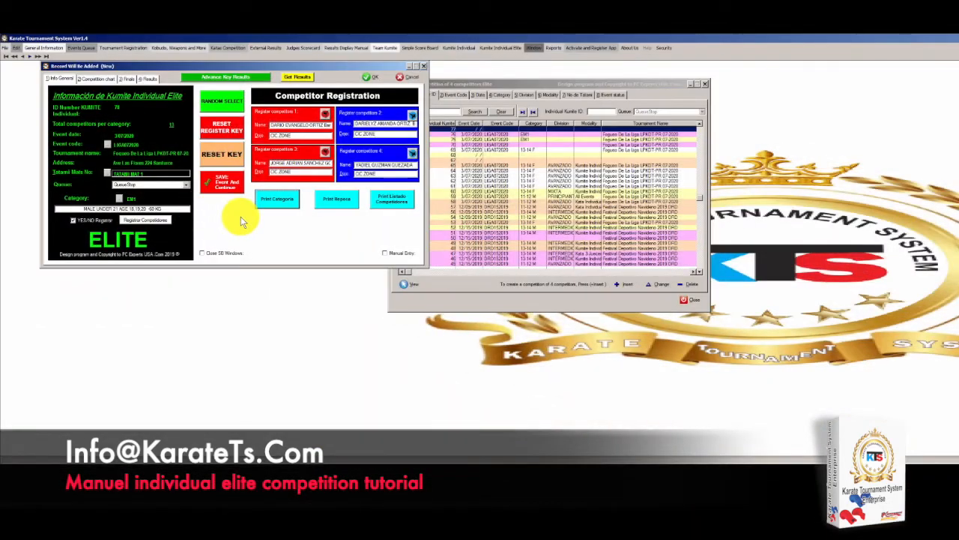
left_click(283, 204)
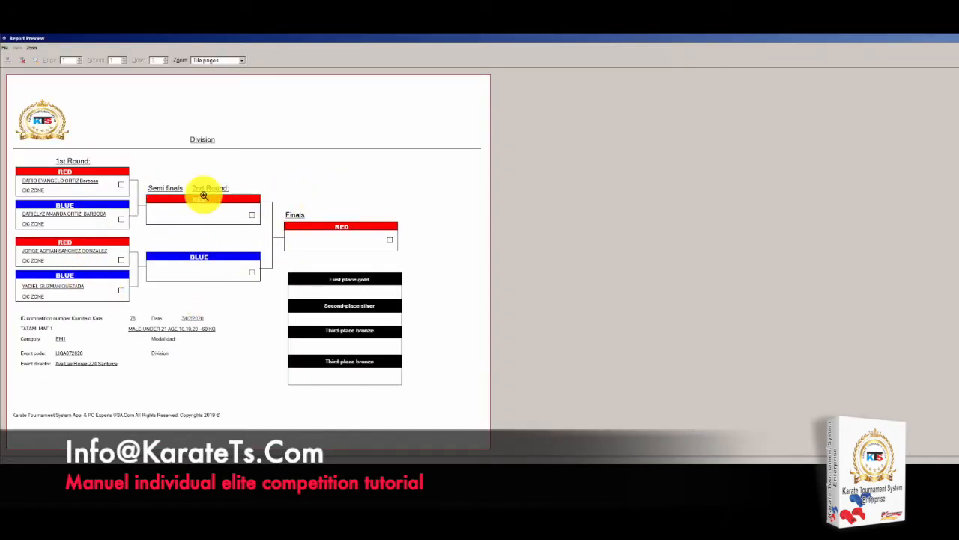
Preview the third-place repechage report after dismissing the No Records message, then close it
left_click(12, 52)
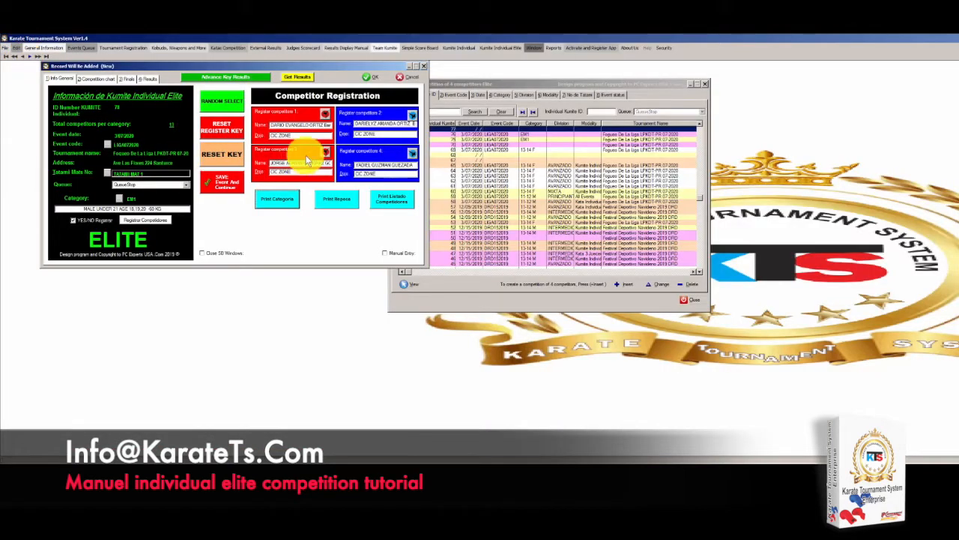
left_click(332, 200)
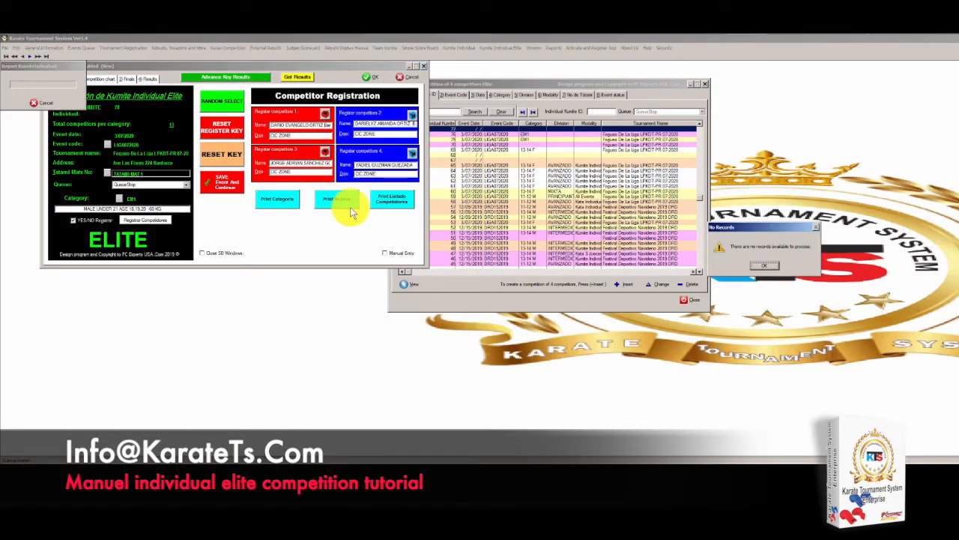
left_click(765, 265)
left_click(332, 202)
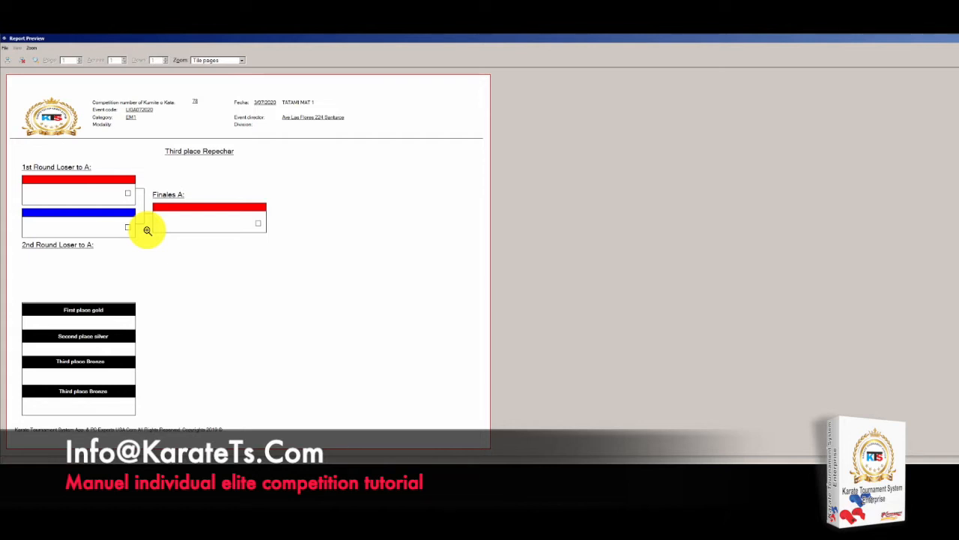
left_click(21, 60)
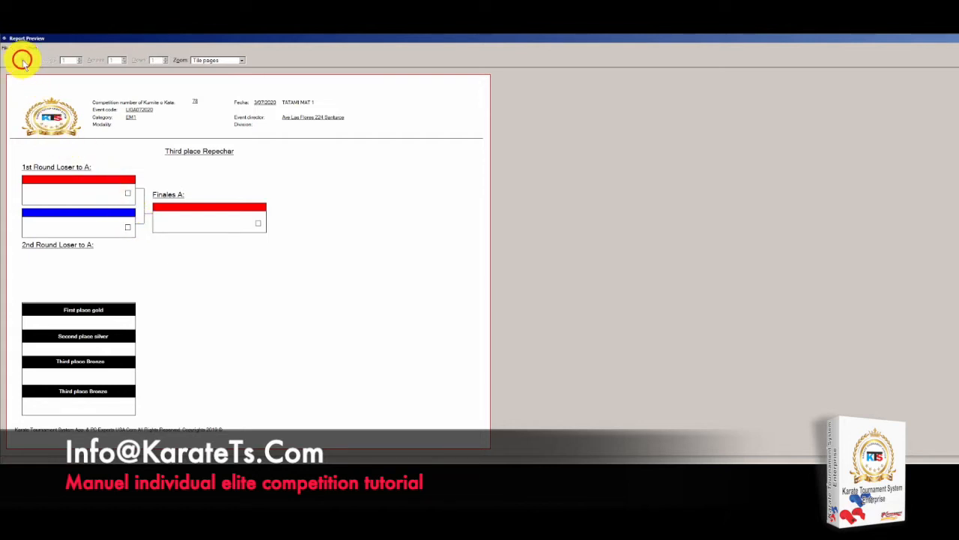
left_click(388, 200)
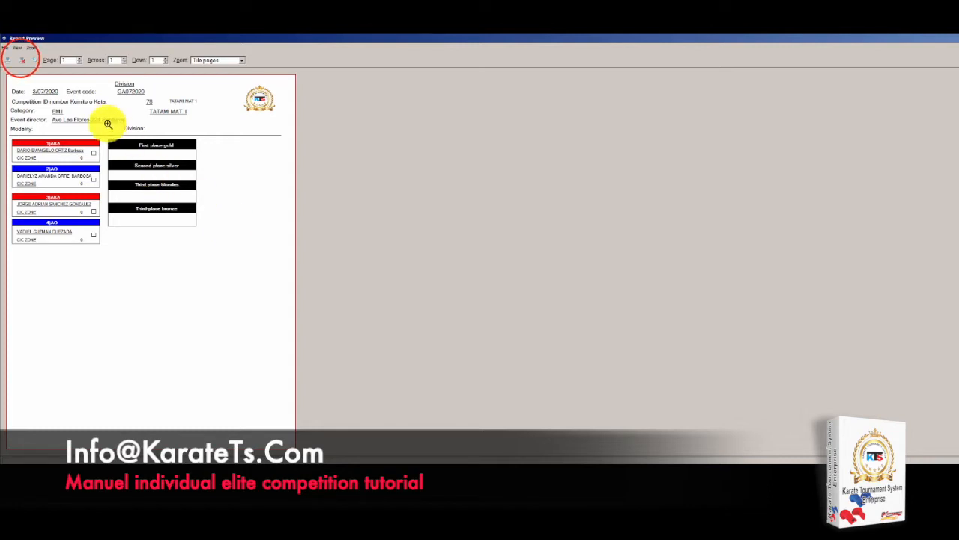
left_click(22, 60)
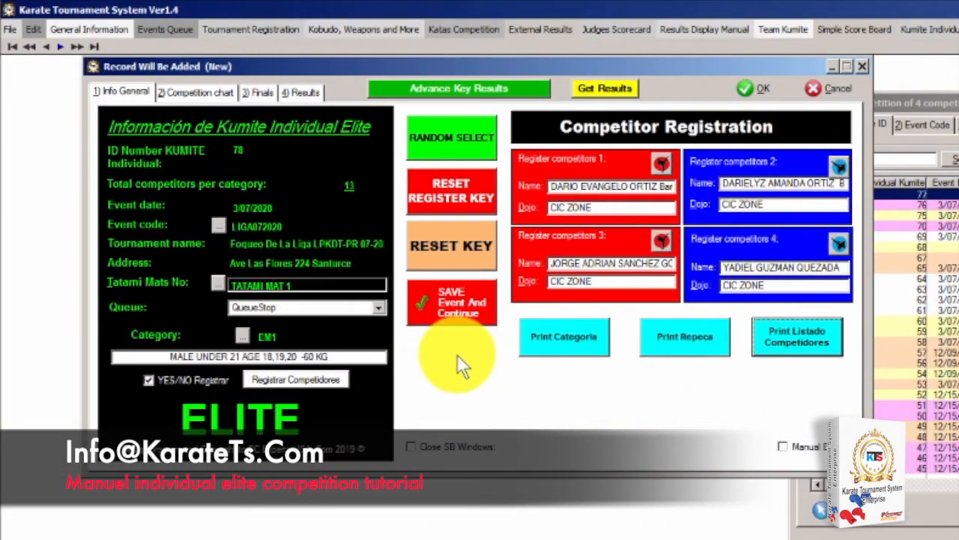
Save the event and return to record 78's four-competitor first-round chart
left_click(449, 303)
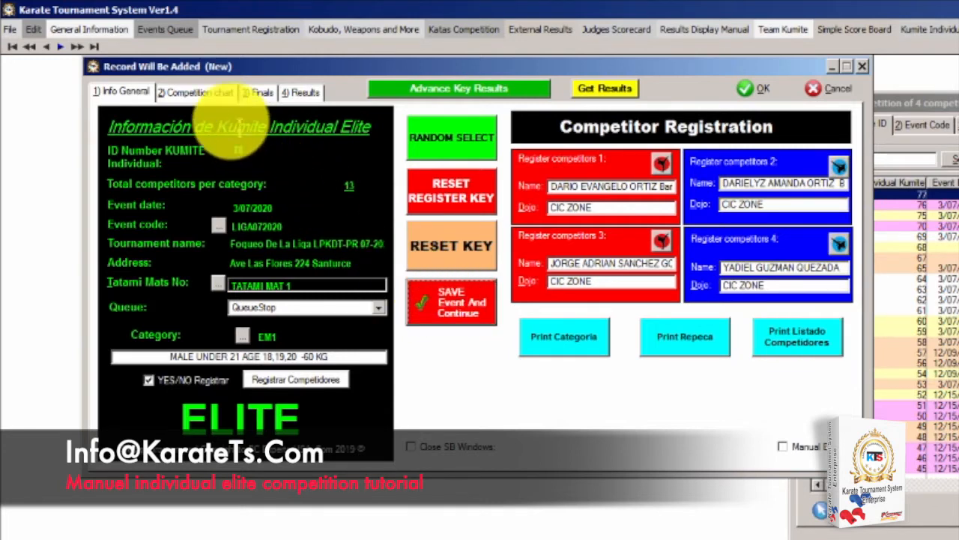
left_click(190, 92)
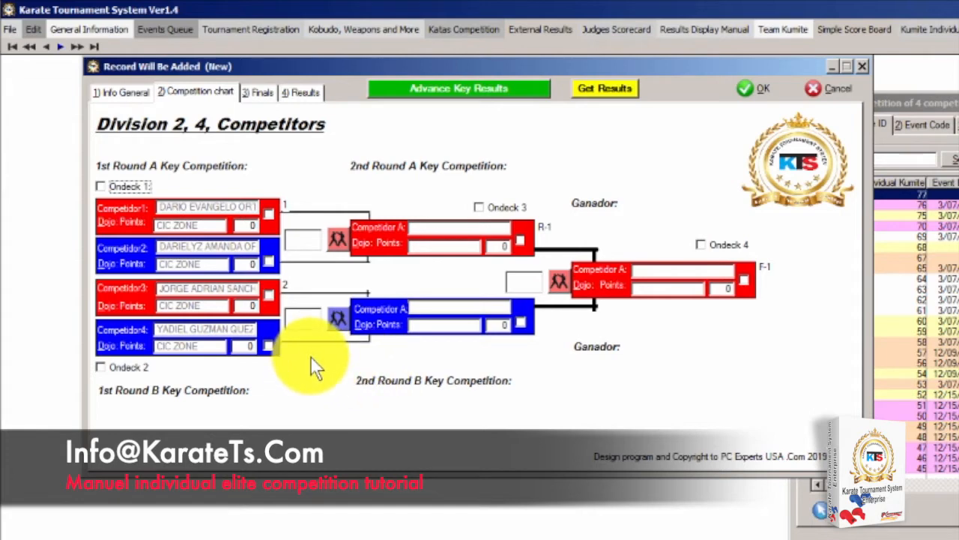
Advance competitors 3 and 2 to round two, leaving 1 and 4 for third place
left_click(269, 294)
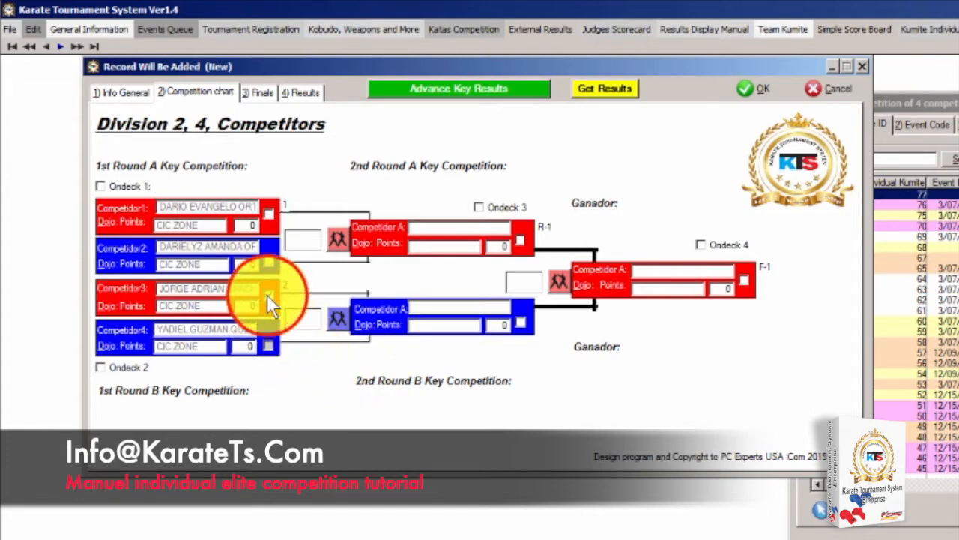
left_click(444, 89)
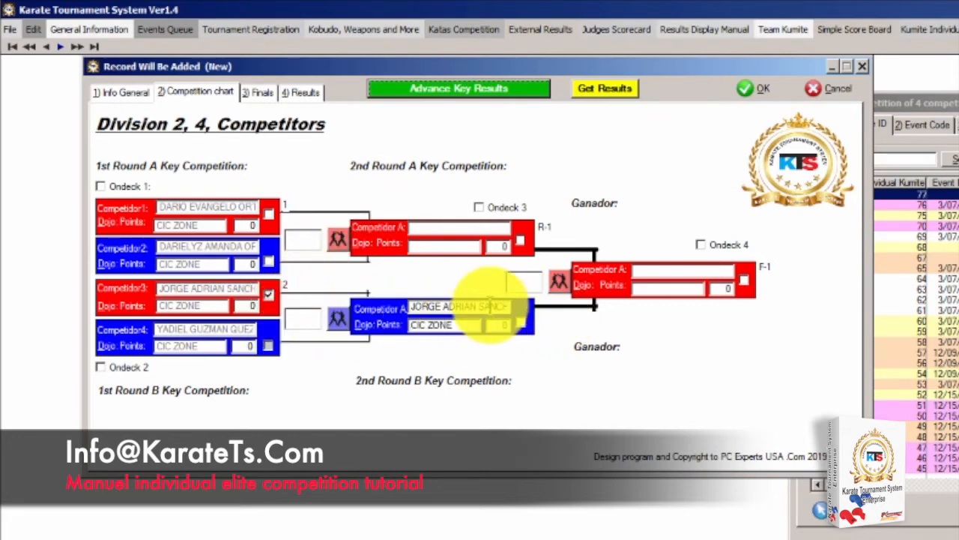
left_click(268, 261)
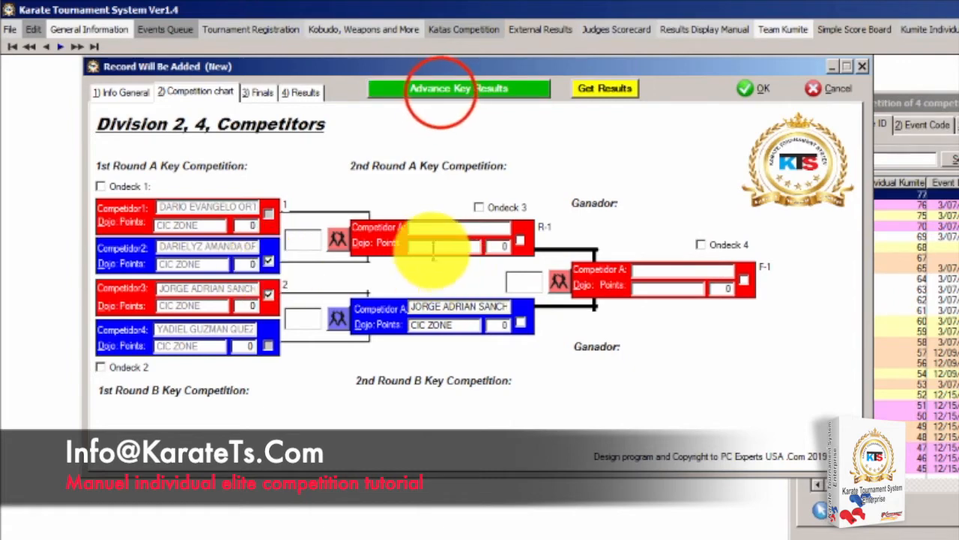
left_click(441, 88)
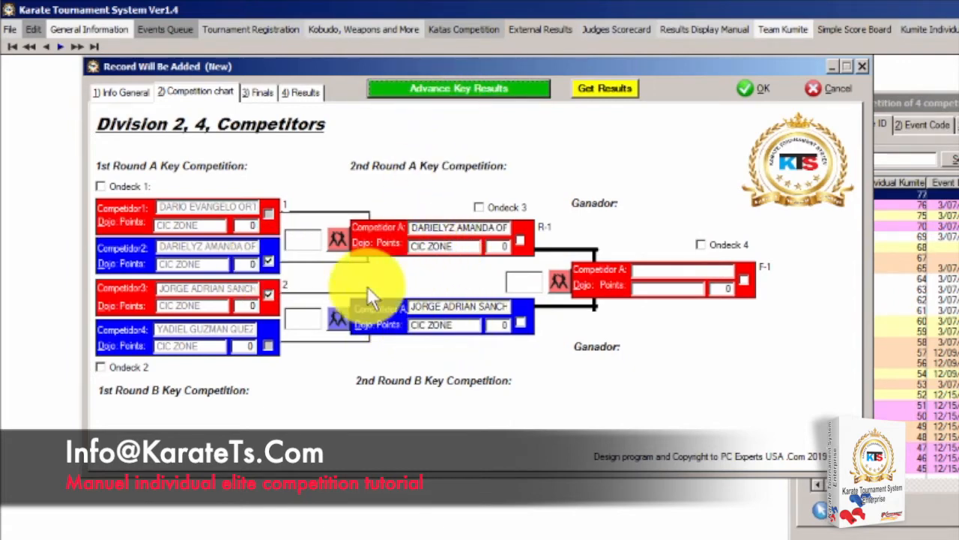
left_click(257, 93)
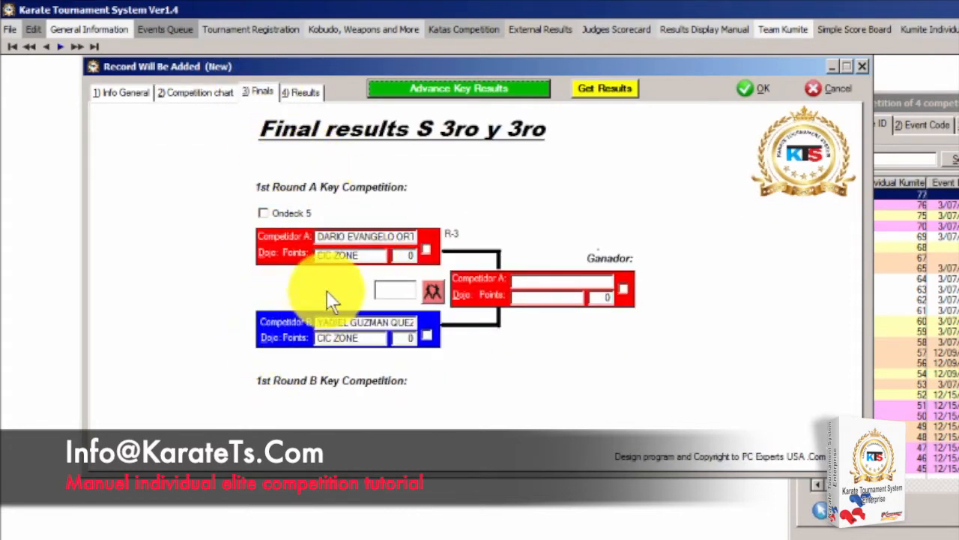
Advance the third-place winner and blue second-round competitor, then view the medal placings
left_click(425, 250)
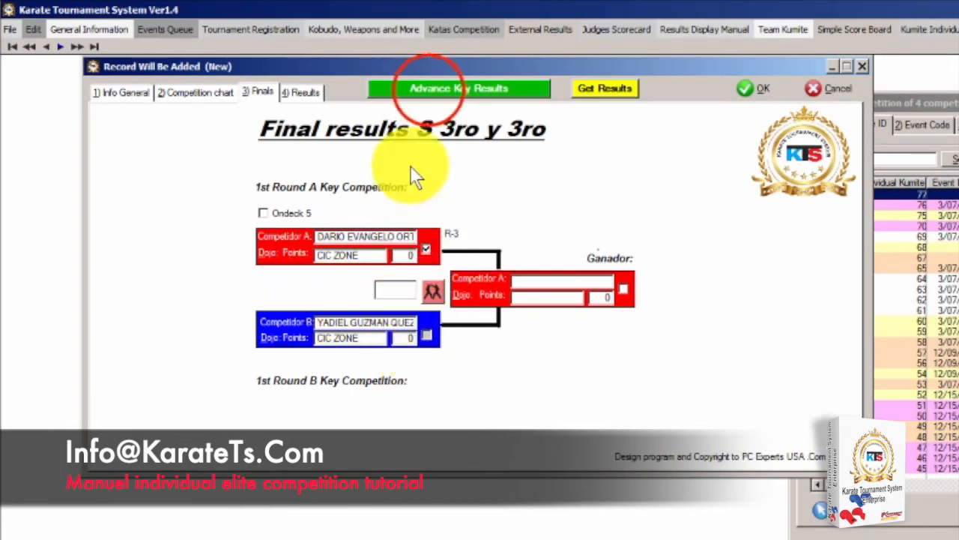
left_click(428, 90)
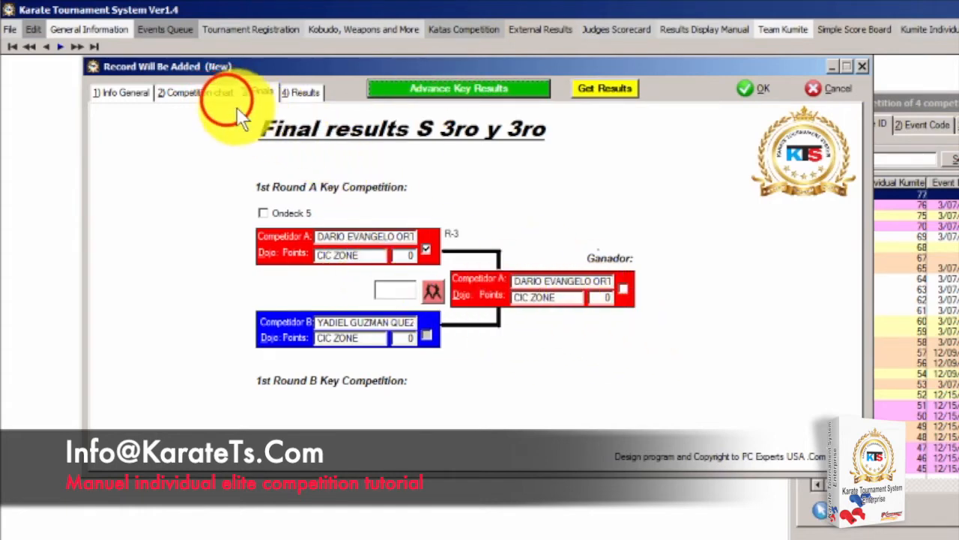
left_click(221, 93)
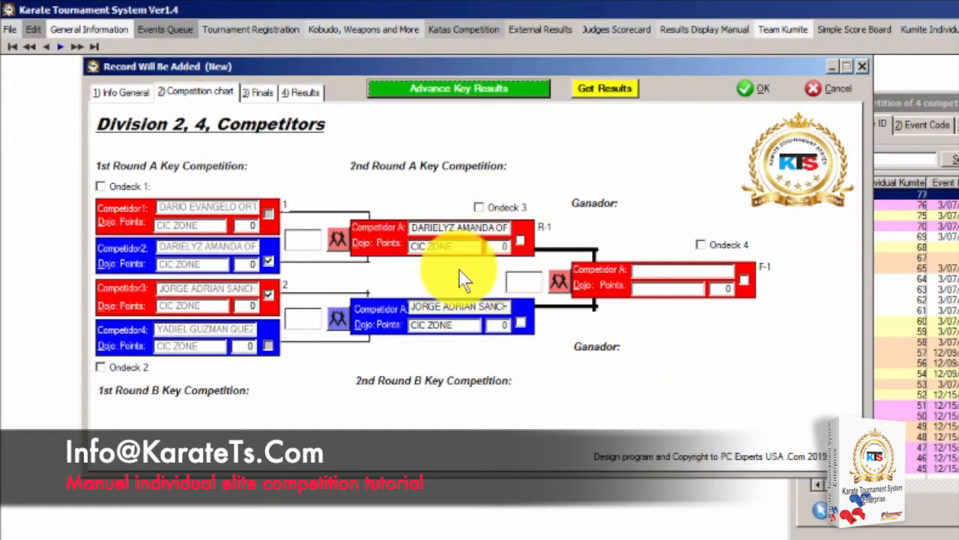
left_click(522, 324)
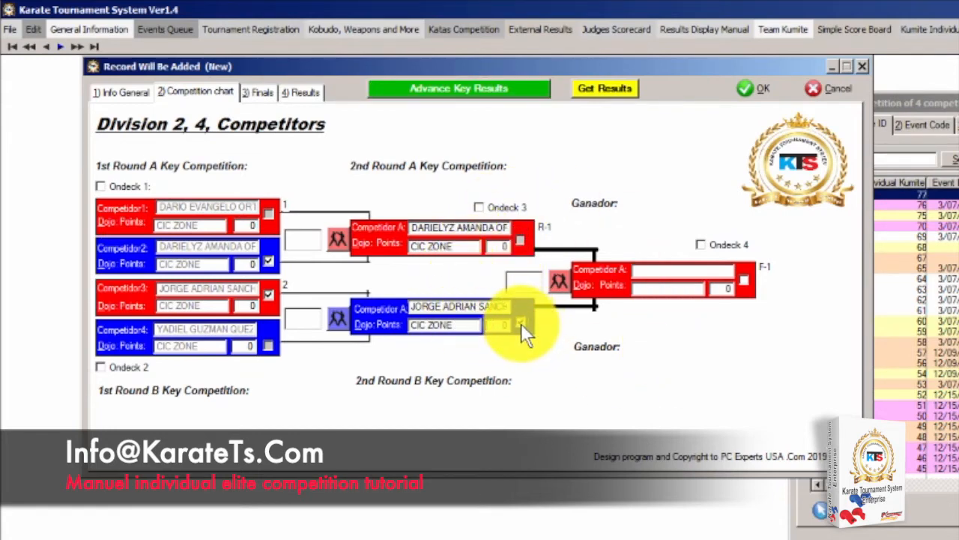
left_click(490, 87)
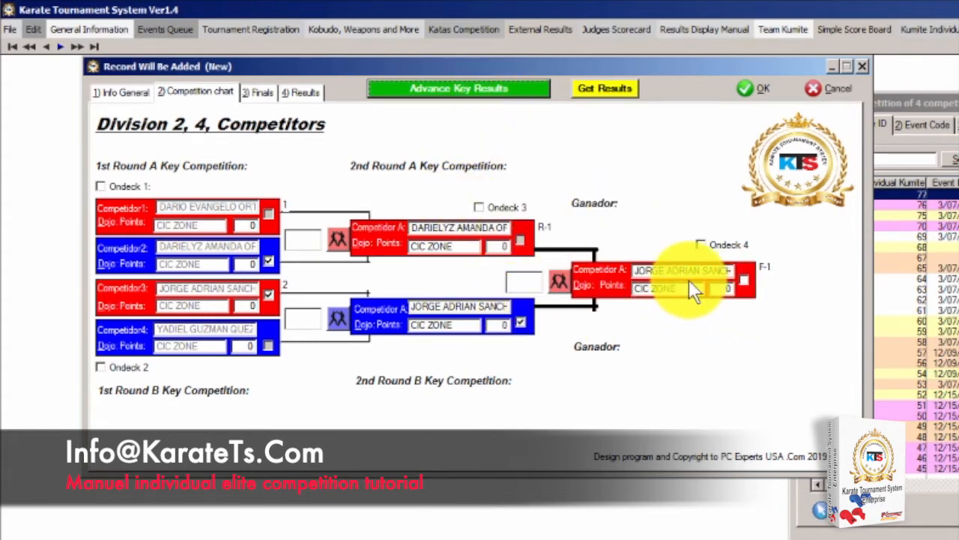
left_click(292, 91)
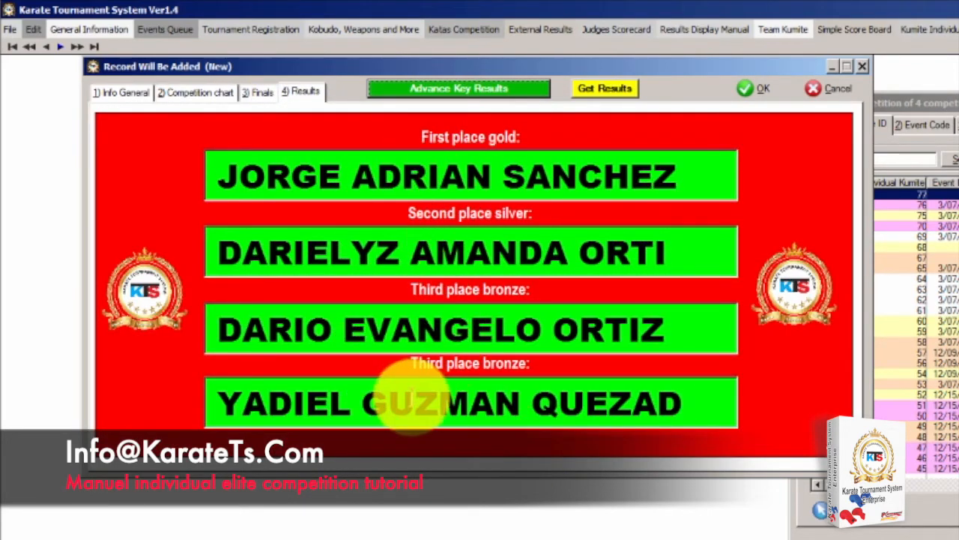
left_click(262, 88)
left_click(213, 95)
left_click(258, 92)
left_click(213, 92)
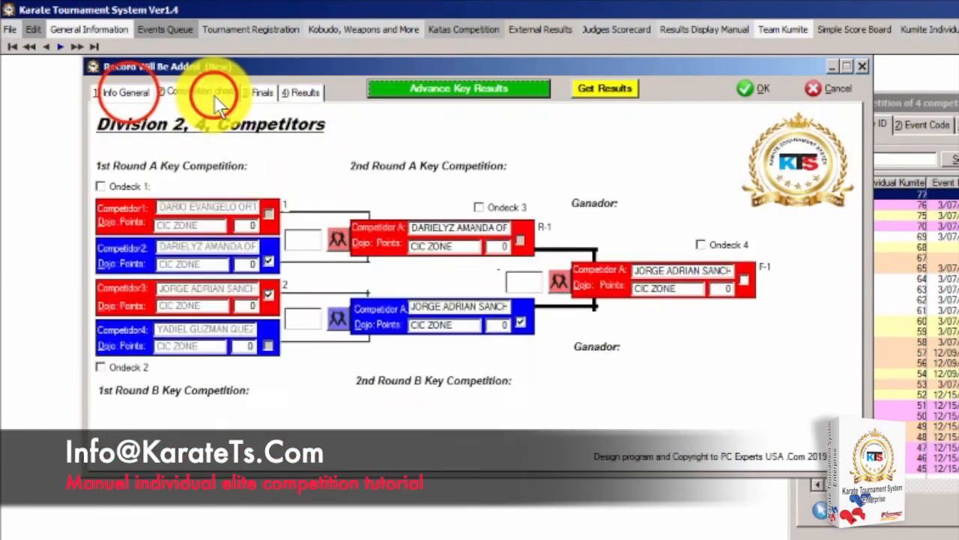
left_click(129, 93)
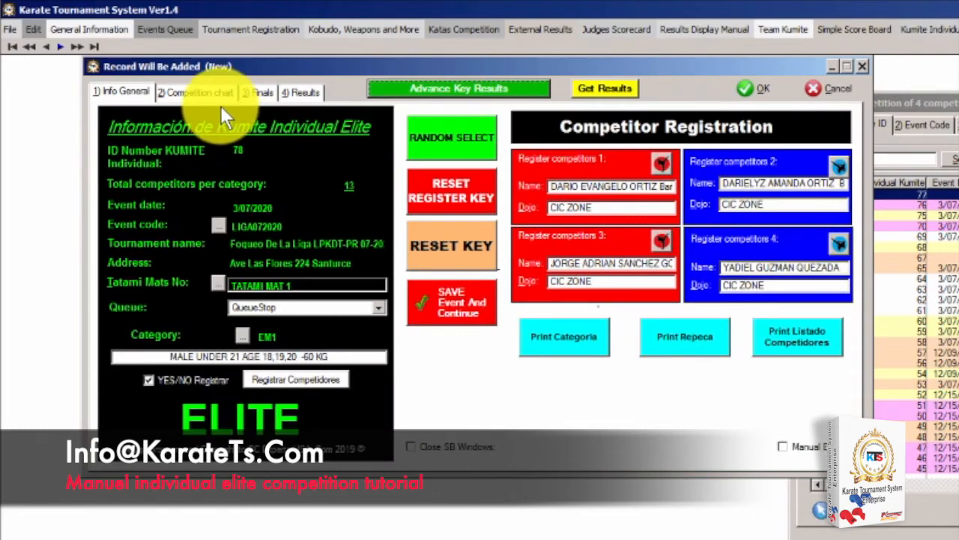
left_click(204, 96)
left_click(259, 93)
left_click(294, 93)
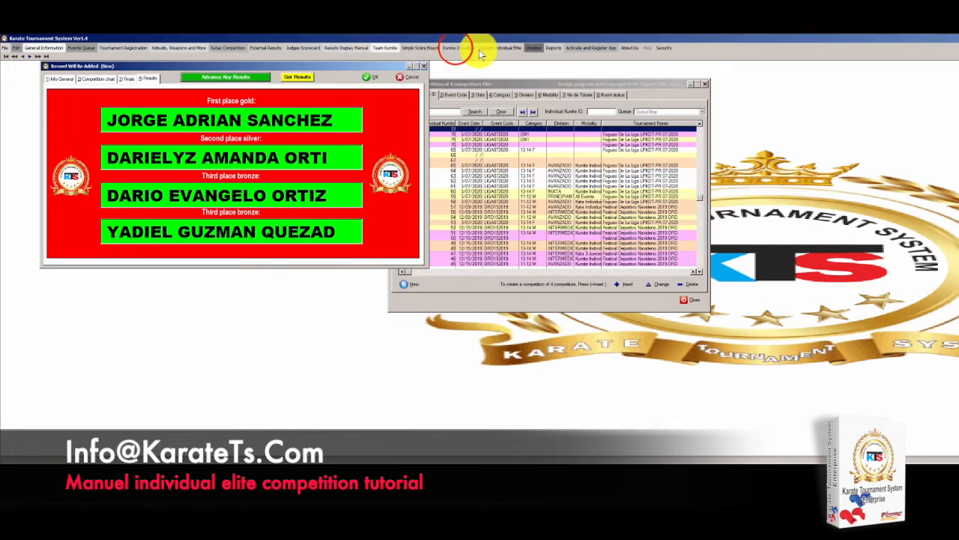
Open Display External Results from the Simple Score Board and move it right
left_click(428, 48)
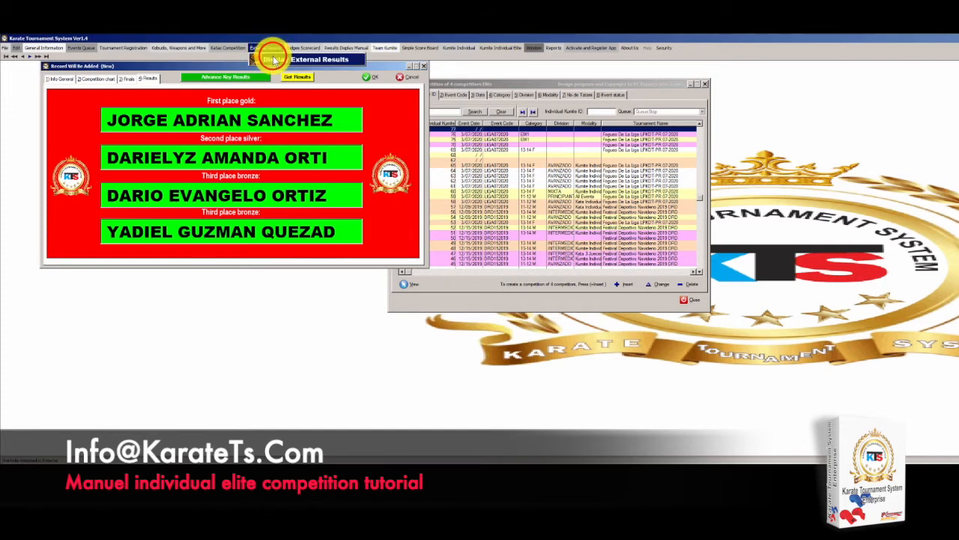
left_click(274, 60)
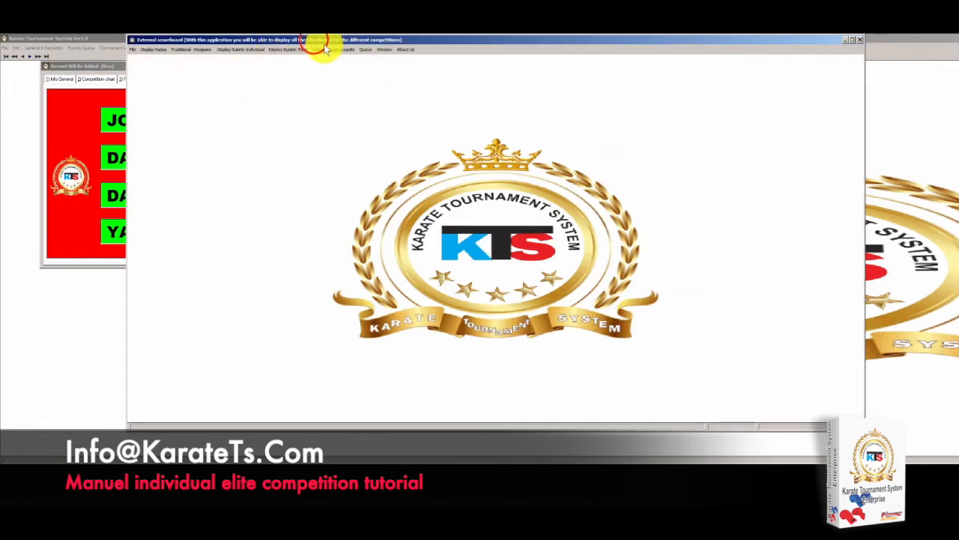
left_click_drag(315, 44, 628, 70)
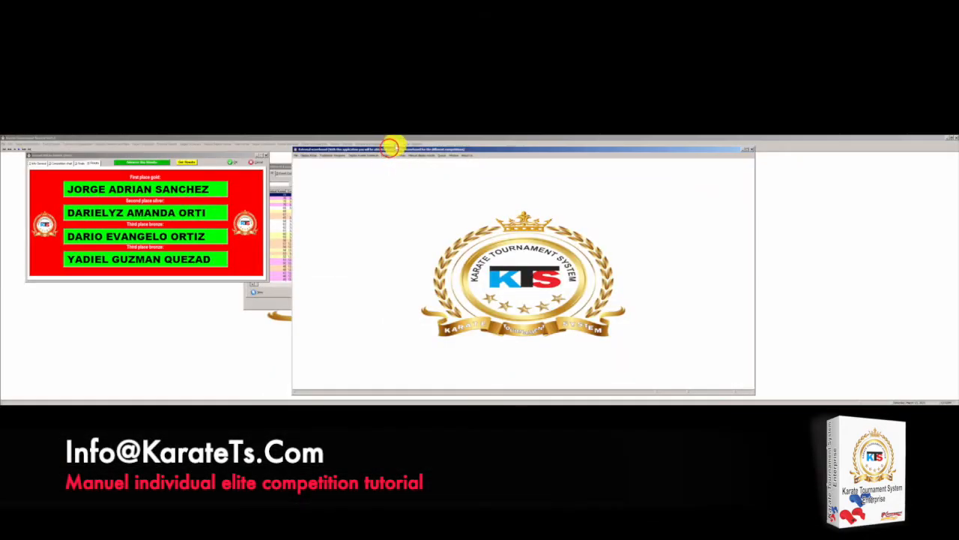
left_click_drag(390, 149, 540, 148)
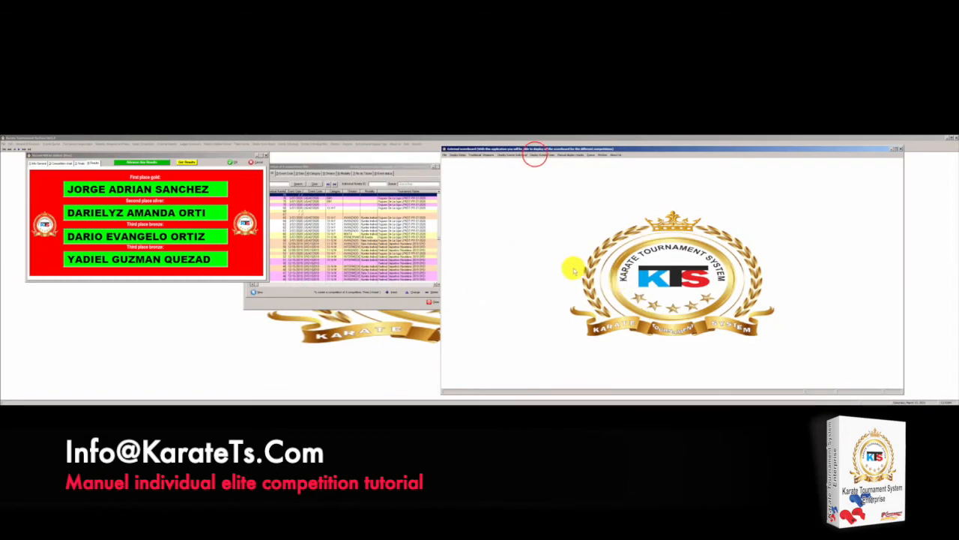
Show the individual kumite event list on the external scoreboard behind the main window
left_click(535, 154)
mouse_move(521, 157)
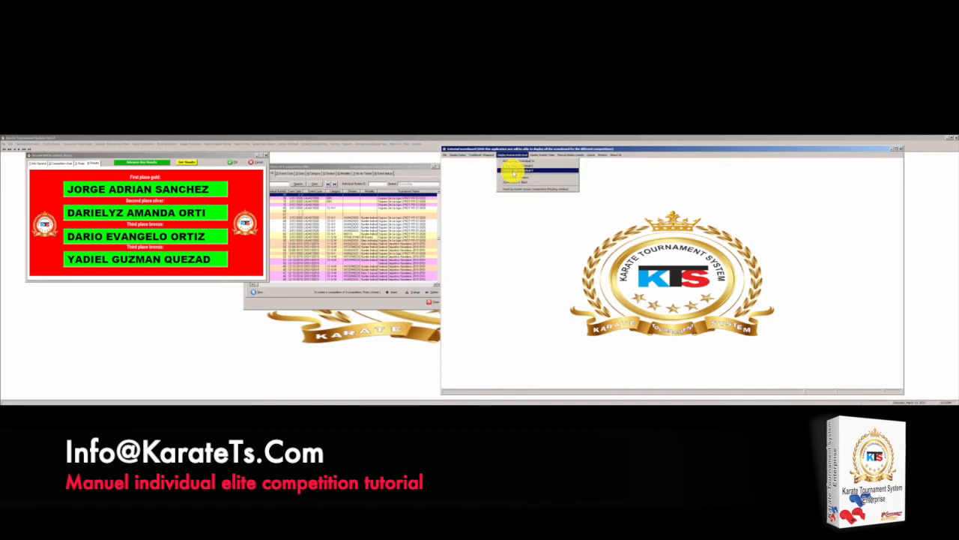
left_click(513, 171)
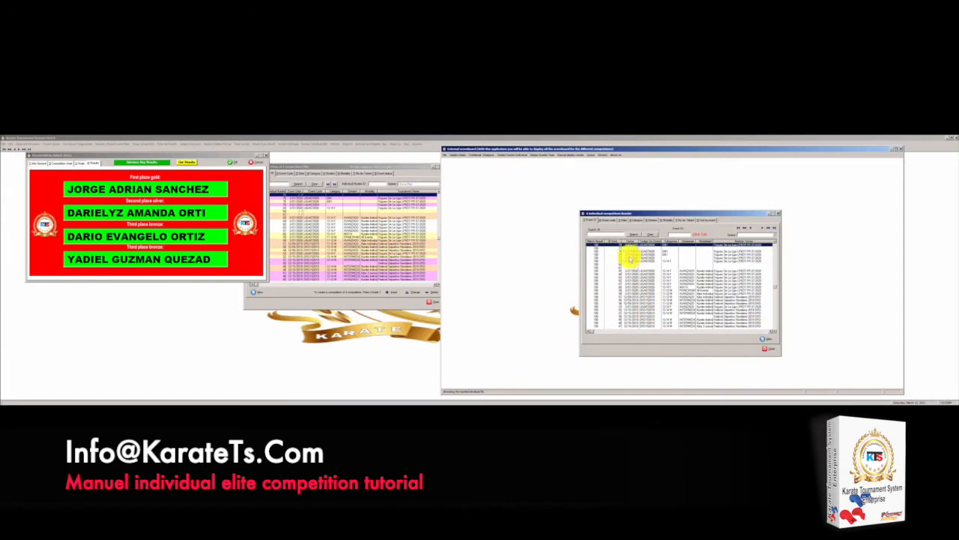
left_click(54, 182)
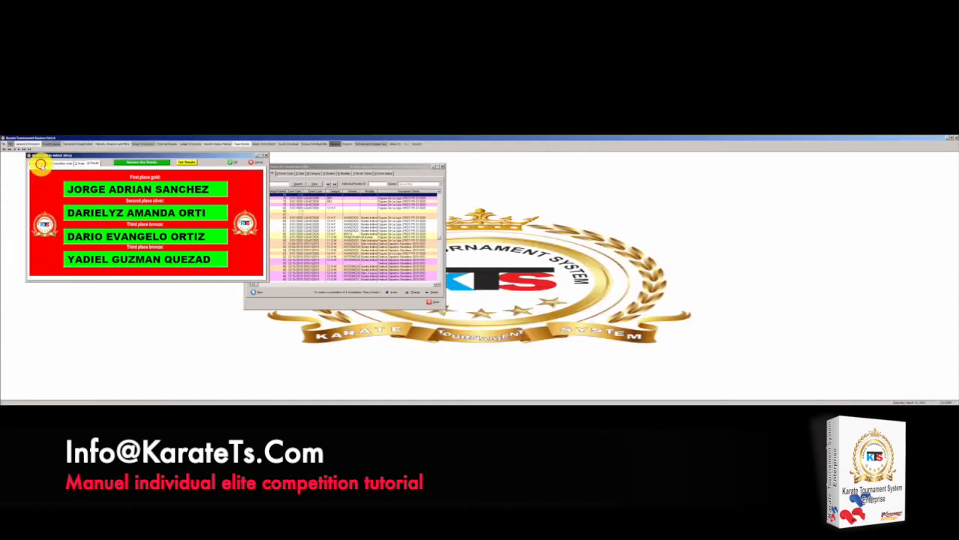
Open event 78's bracket on the external scoreboard and move it top-left
left_click(40, 163)
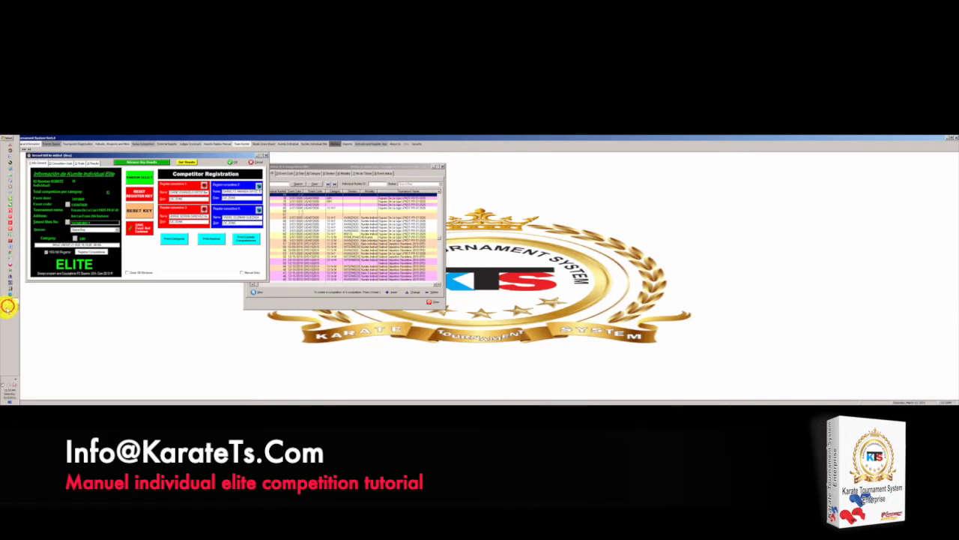
left_click(9, 305)
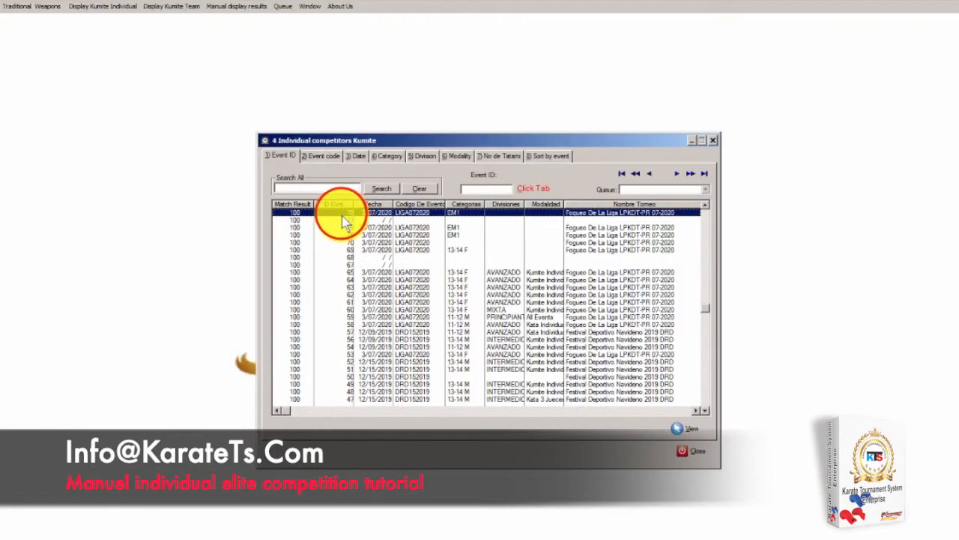
double_click(343, 218)
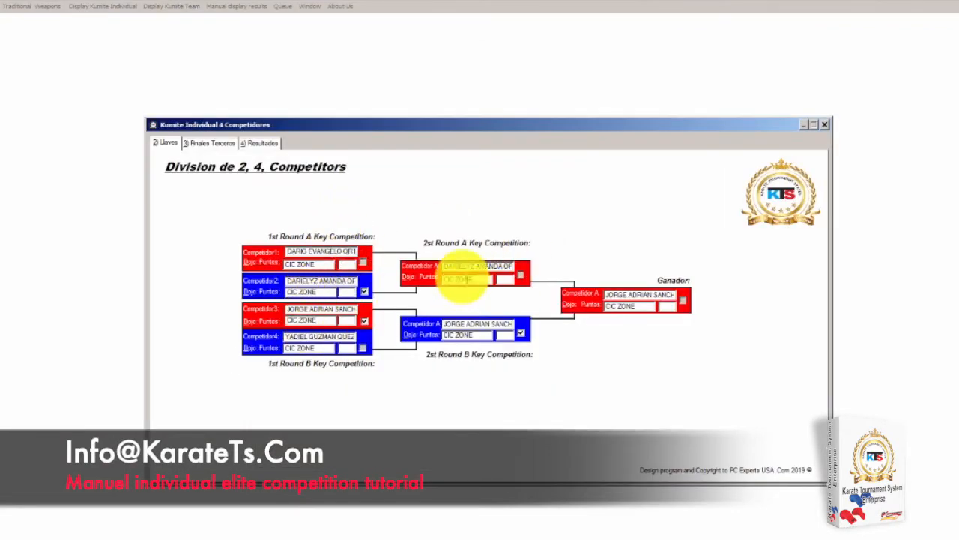
left_click(327, 129)
left_click_drag(327, 129, 245, 59)
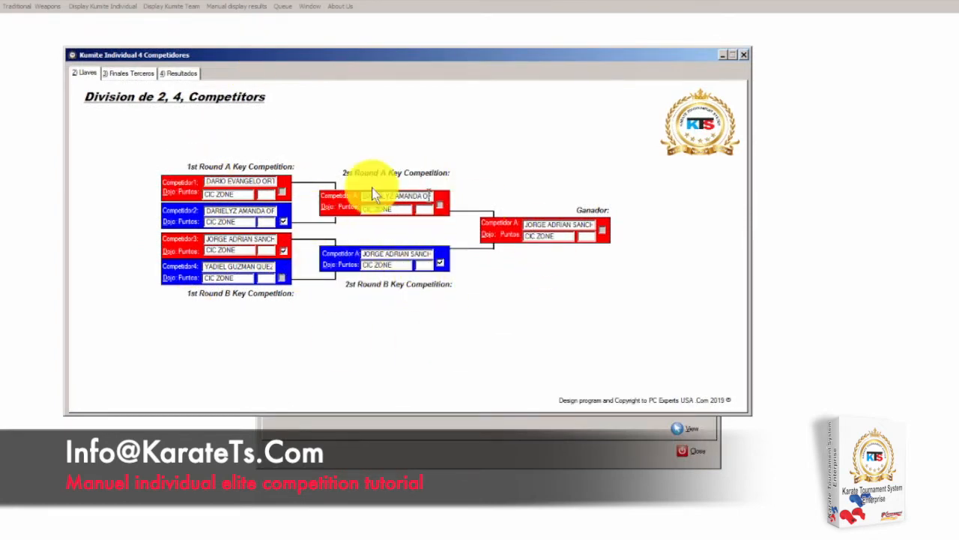
Show the third-place final, then the Resultados placings in a slightly narrower window
left_click(141, 76)
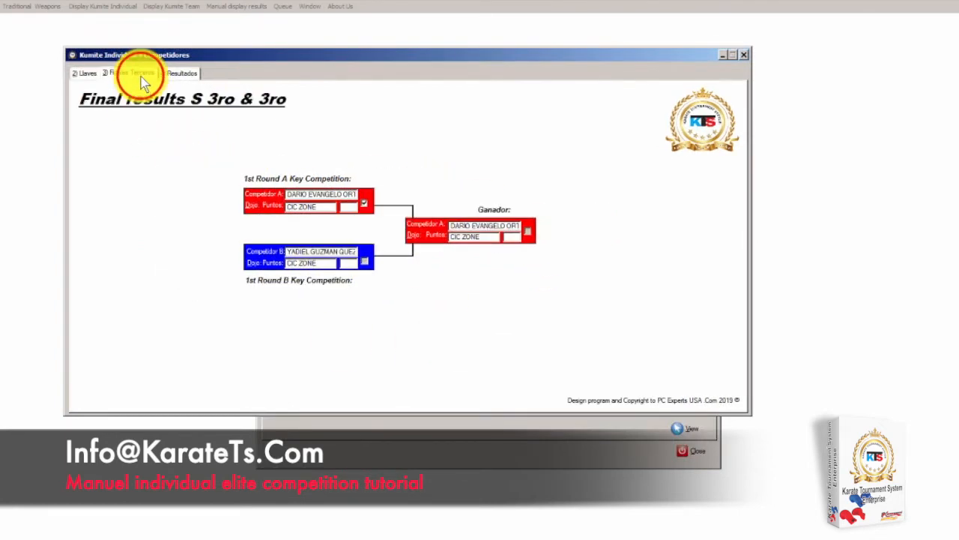
left_click(178, 74)
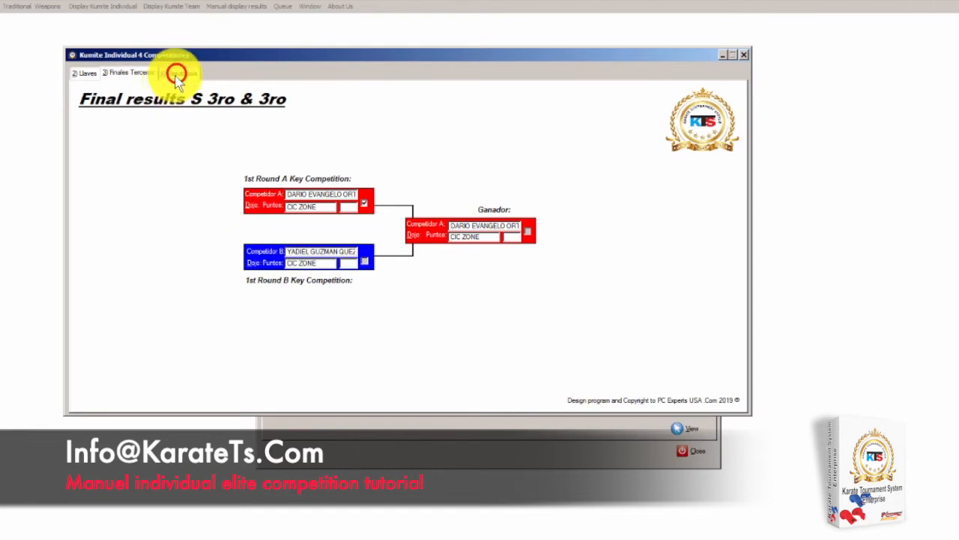
mouse_move(750, 414)
left_mouse_down()
mouse_move(777, 451)
mouse_move(750, 414)
left_mouse_up()
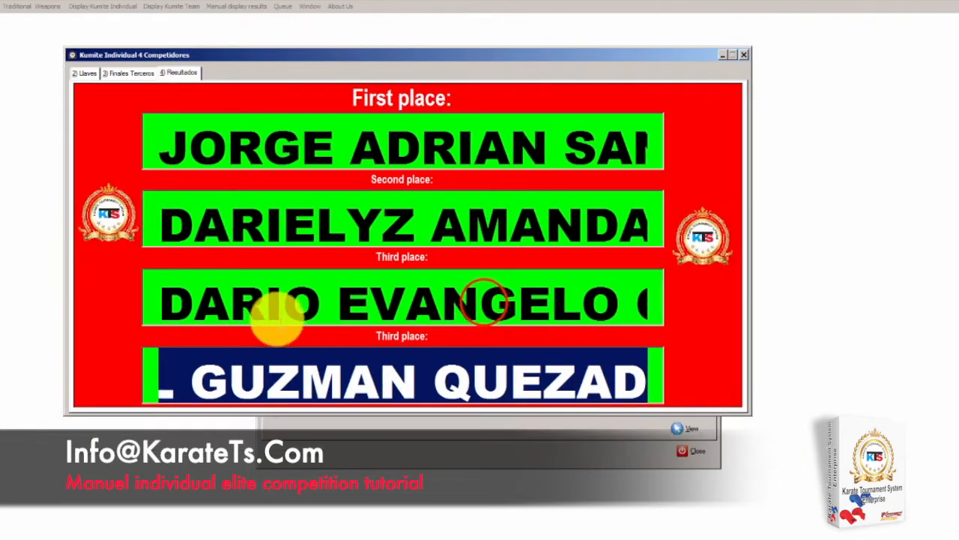
Review the Finales Terceros and Llaves tabs, return to Resultados, then close the window
left_click(483, 302)
left_click_drag(345, 368, 81, 367)
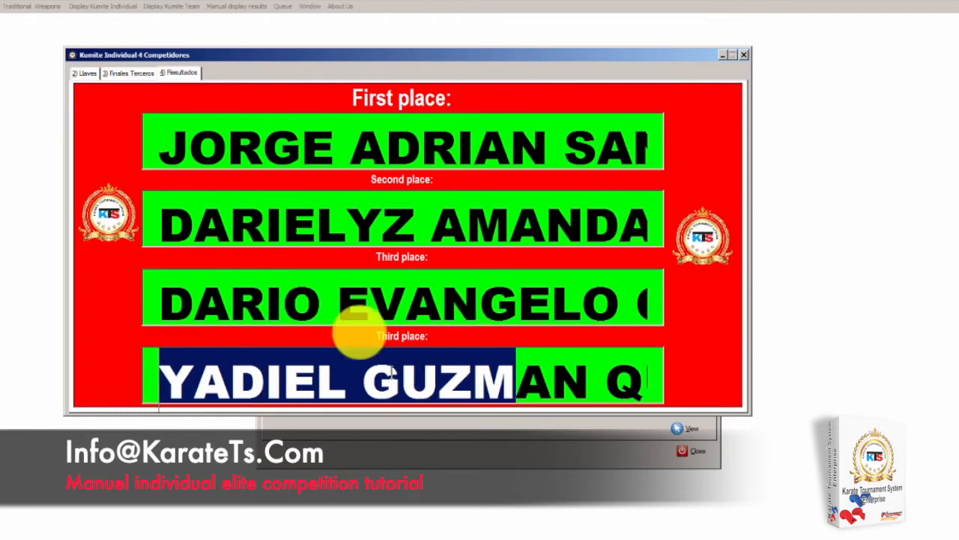
left_click(125, 73)
left_click(91, 75)
left_click(173, 73)
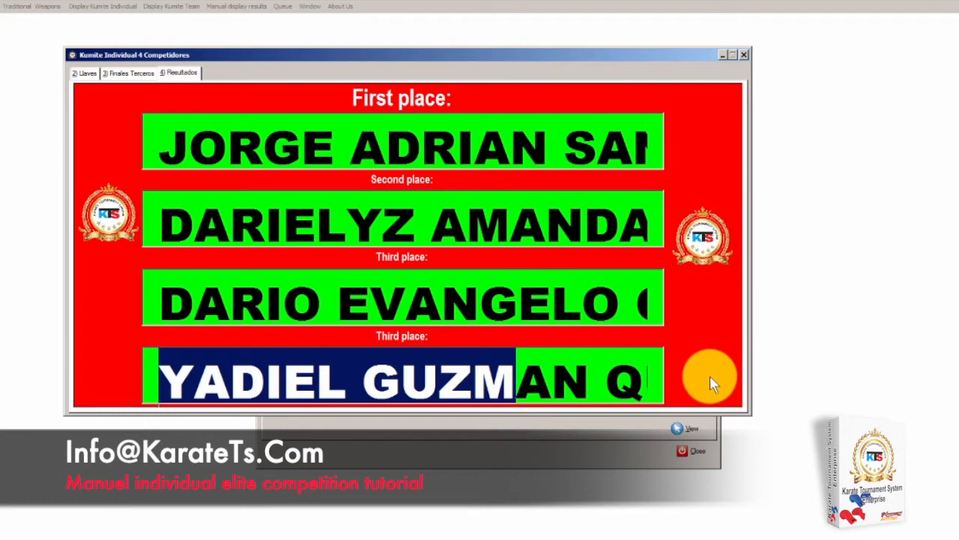
left_click(747, 53)
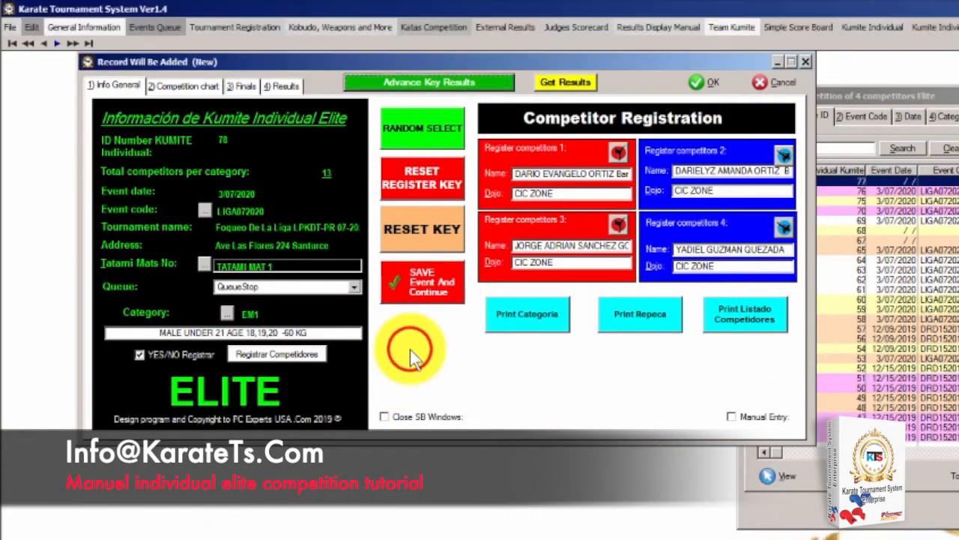
left_click(198, 86)
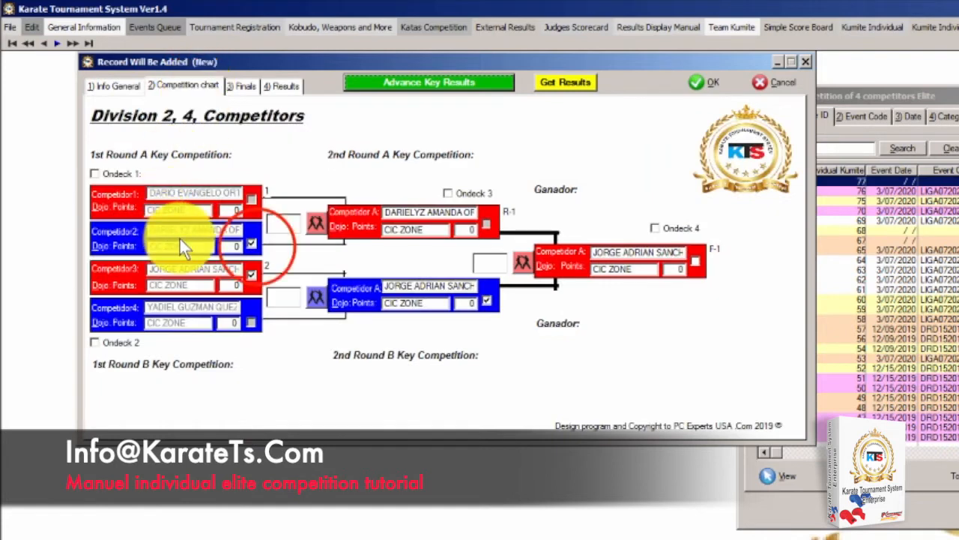
left_click(251, 244)
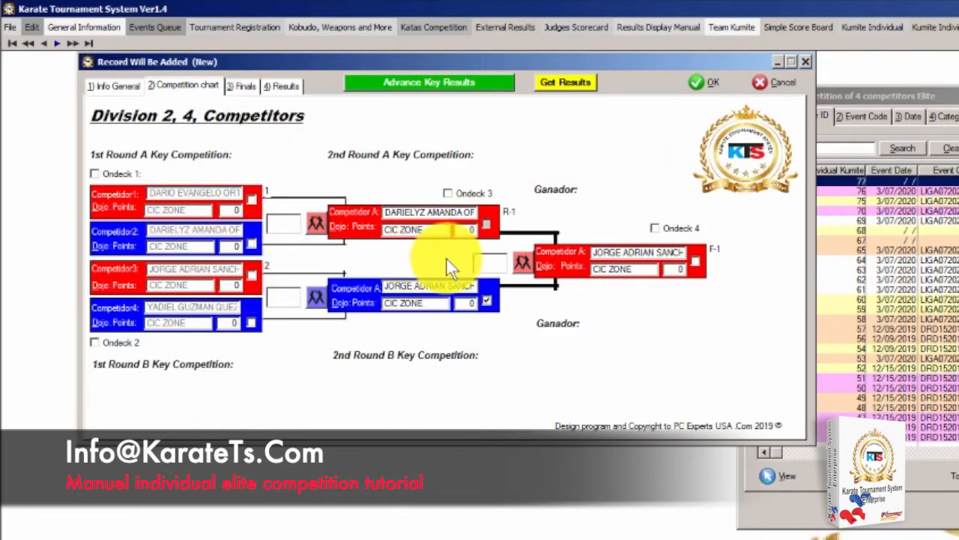
left_click(487, 301)
left_click(245, 84)
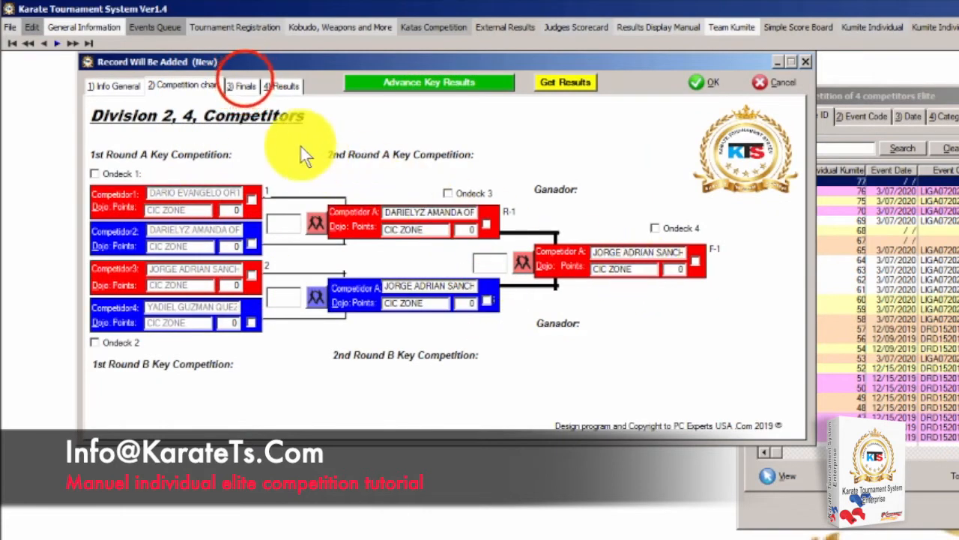
left_click(399, 230)
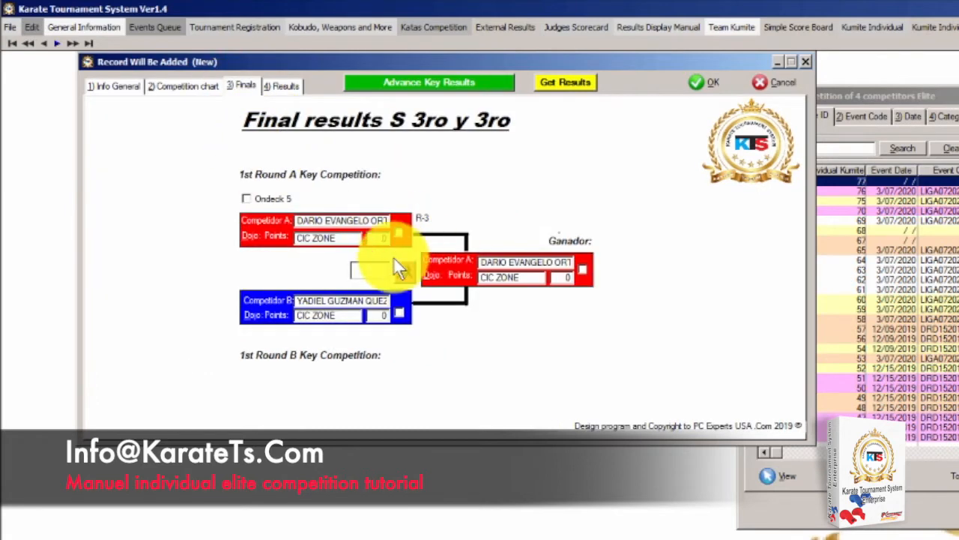
left_click(186, 86)
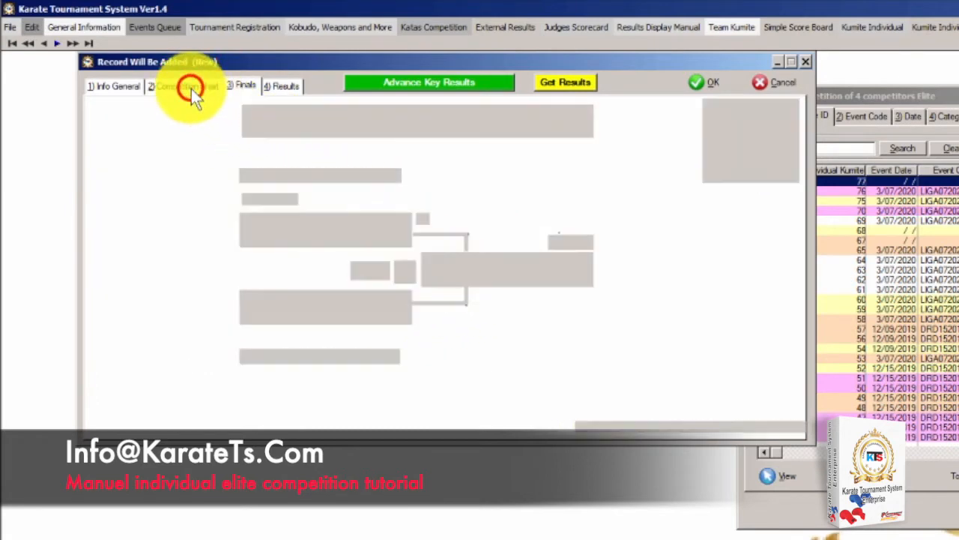
left_click(429, 81)
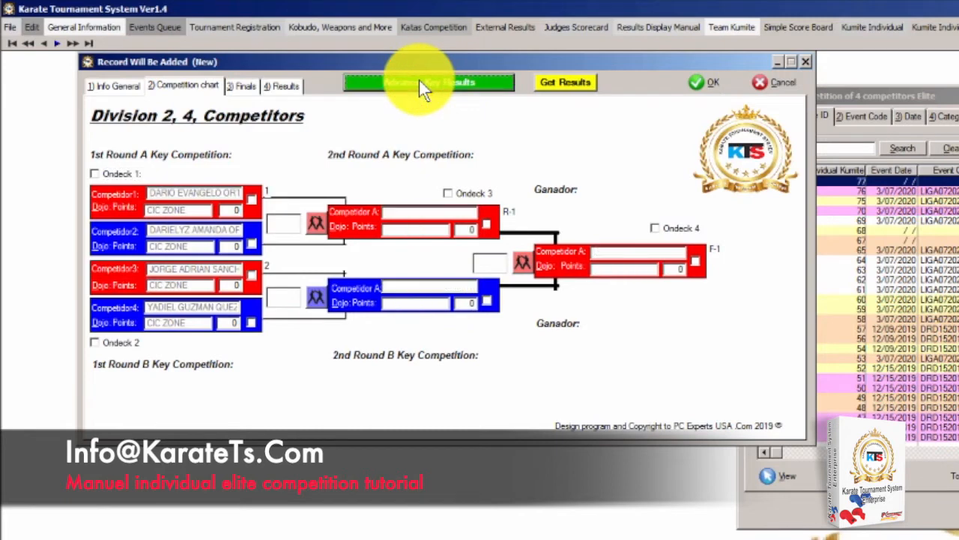
left_click(241, 85)
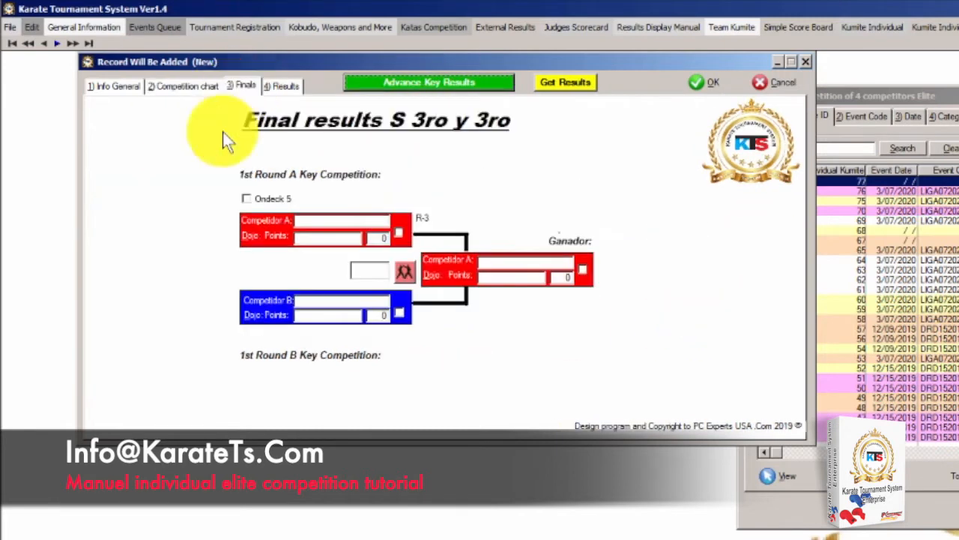
left_click(173, 82)
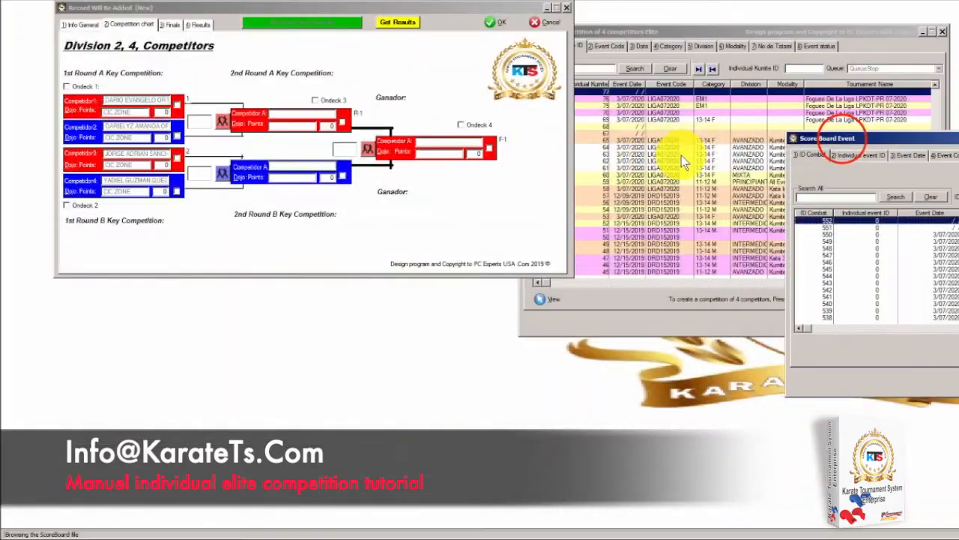
Drag the Score Board Event combat list fully into view, down and to the left
left_click_drag(845, 140, 454, 44)
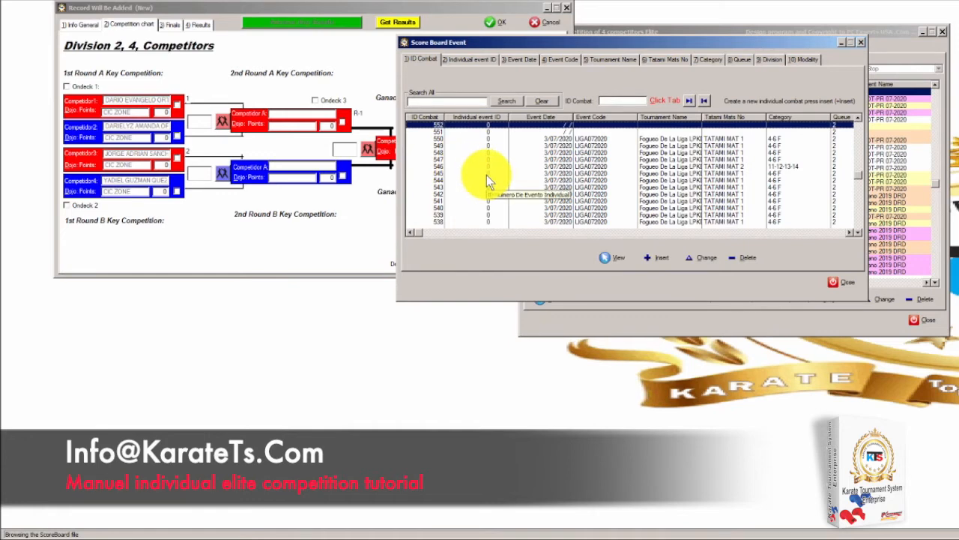
left_click_drag(543, 41, 214, 247)
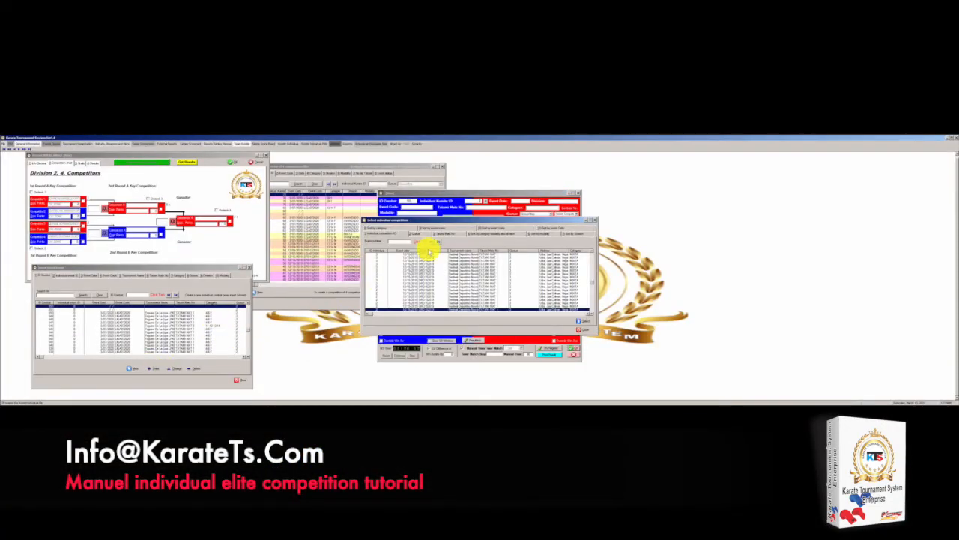
Select individual kumite competition 78 and confirm its ID under general information
scroll(398, 284, "up", 12)
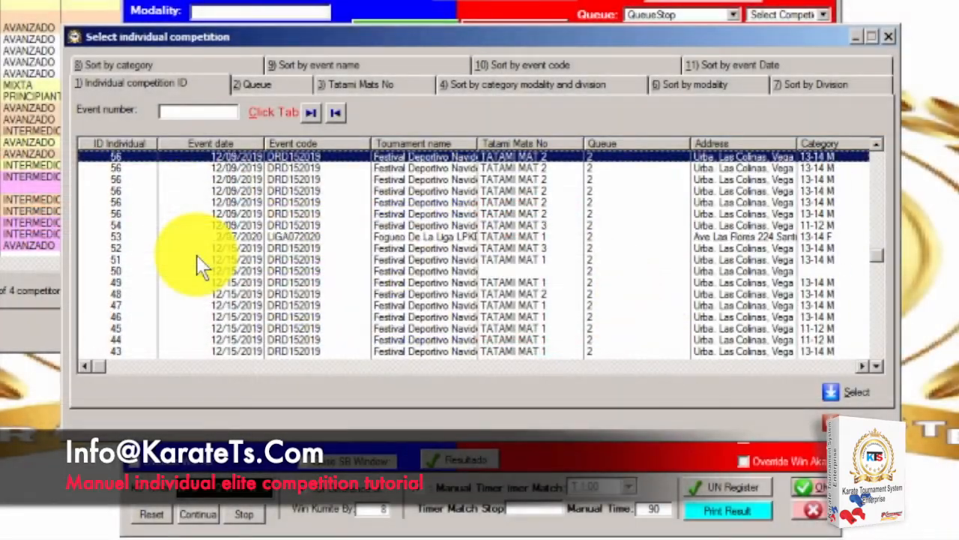
scroll(196, 255, "up", 12)
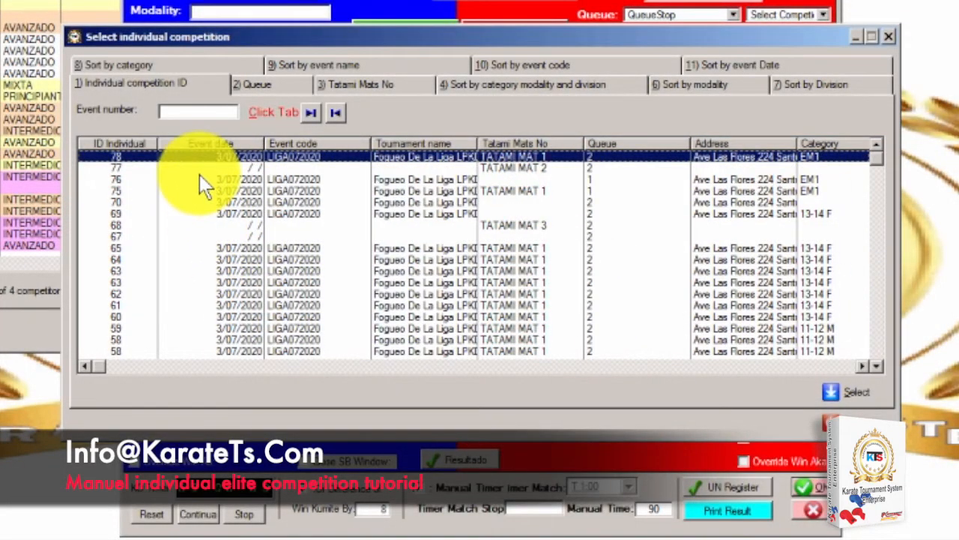
left_click(173, 153)
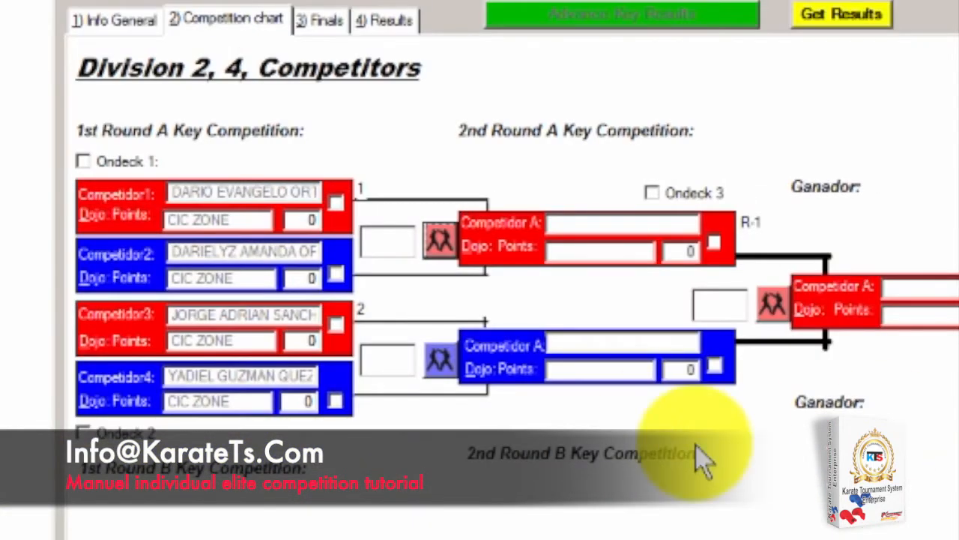
left_click(132, 24)
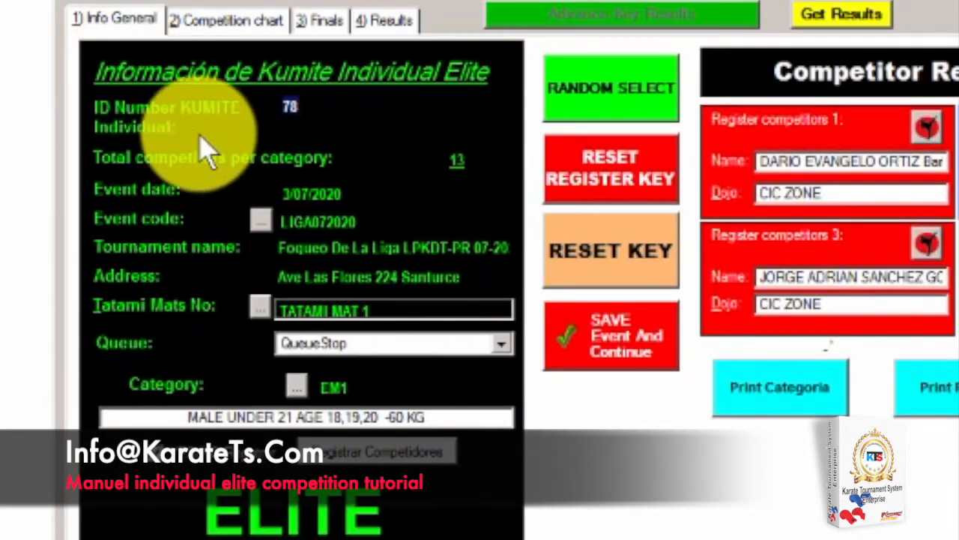
left_click(293, 116)
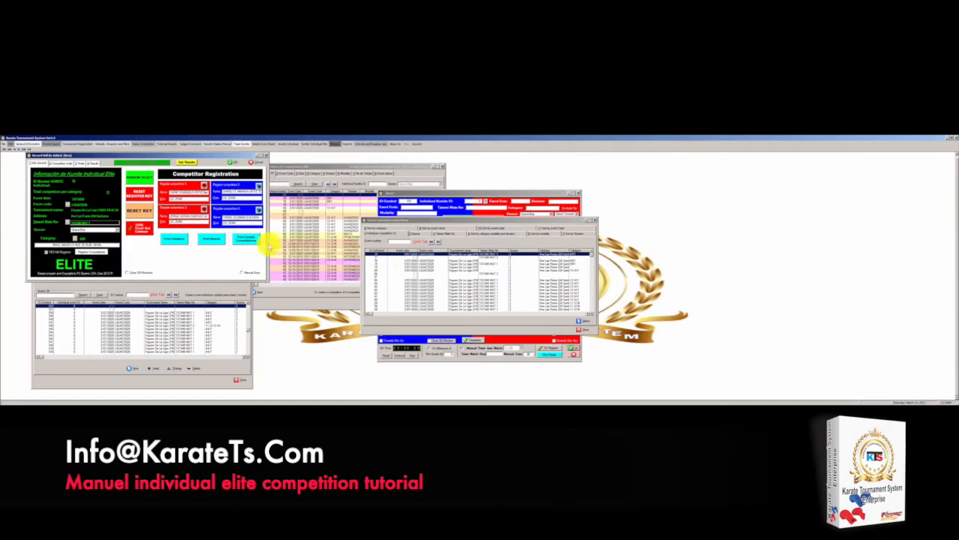
Close the competition selection list and move the 1:30 scoreboard window left
left_click(420, 218)
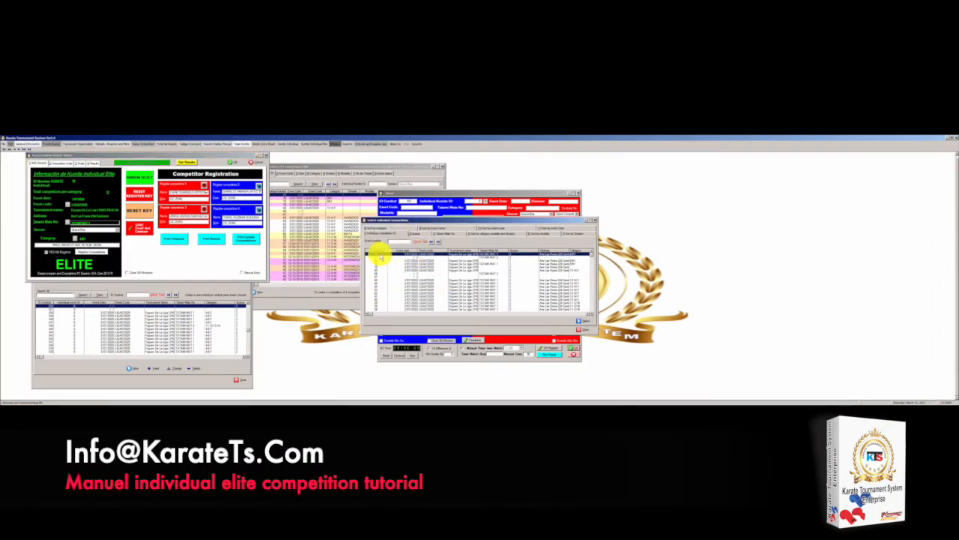
left_click(578, 321)
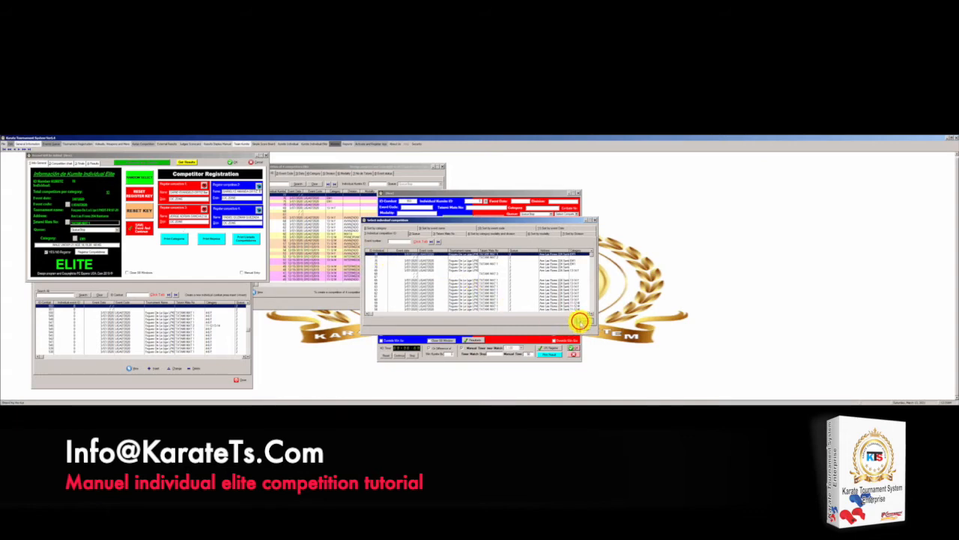
left_click_drag(443, 192, 165, 182)
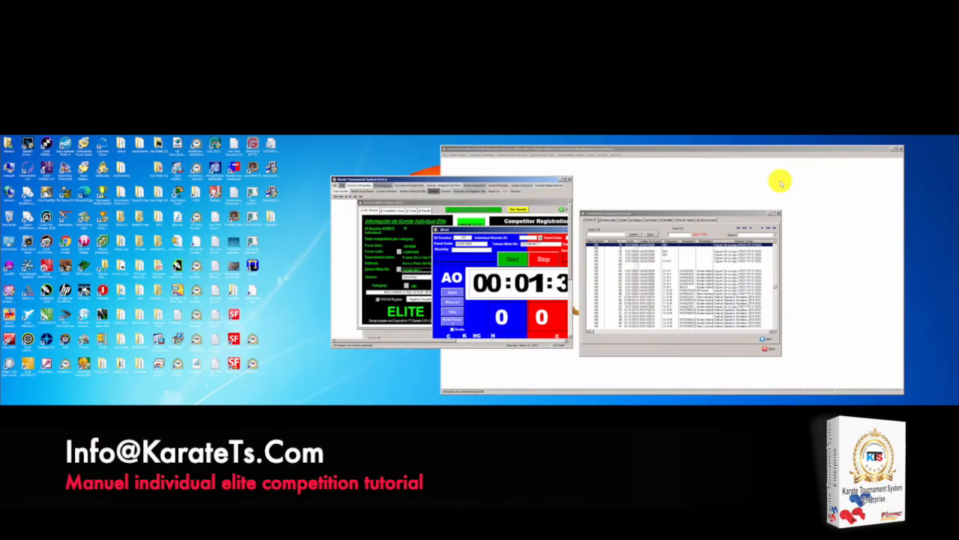
Move and enlarge the tournament window to fill the left screen
left_click(475, 183)
left_click_drag(475, 183, 153, 143)
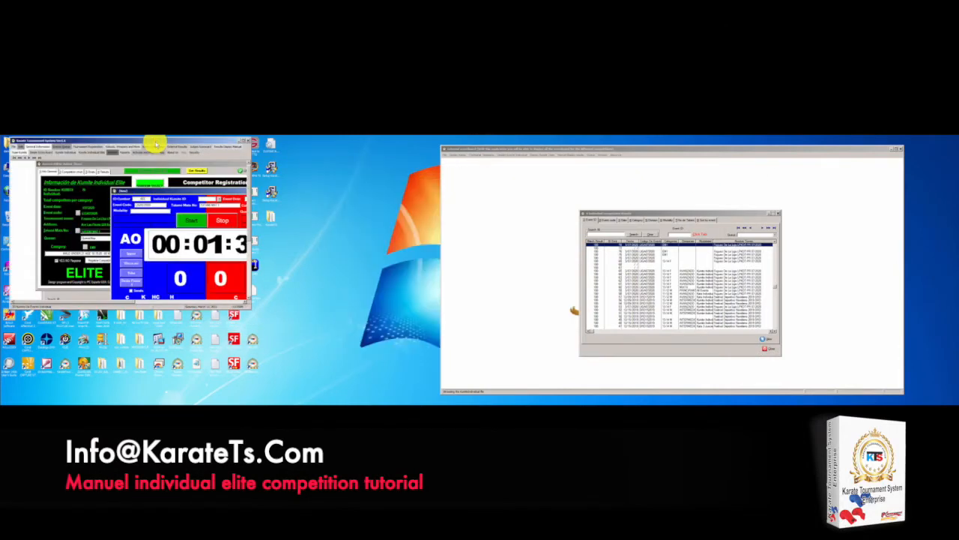
left_click(252, 307)
left_click_drag(252, 307, 522, 403)
left_click_drag(124, 140, 48, 134)
Stretch the external scoreboard across the right screen and close its competition list
left_click(720, 149)
left_click_drag(720, 149, 955, 206)
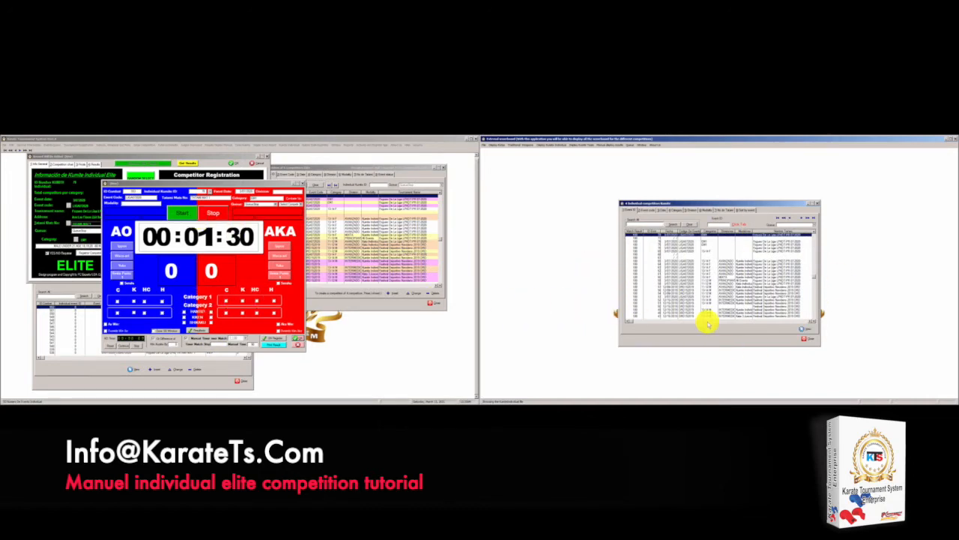
left_click(807, 338)
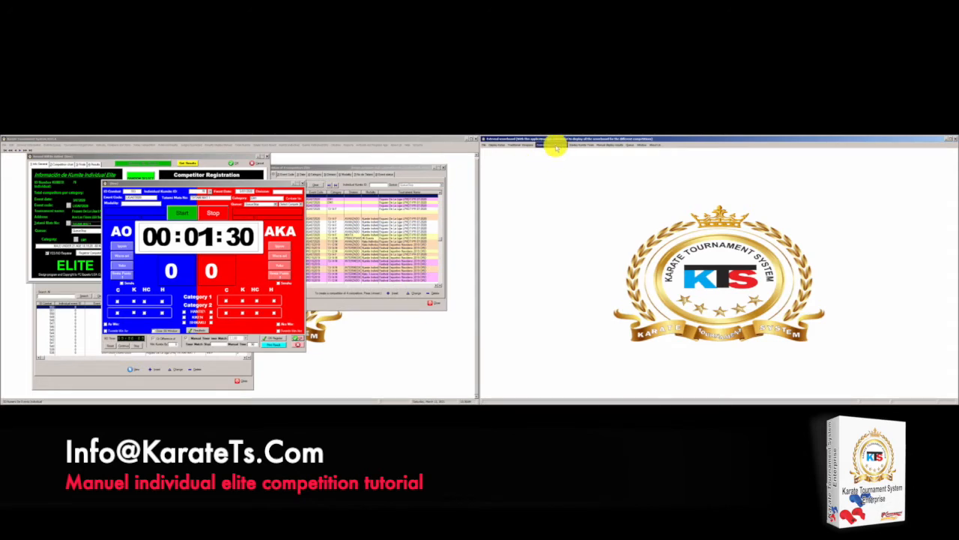
left_click(196, 144)
mouse_move(174, 143)
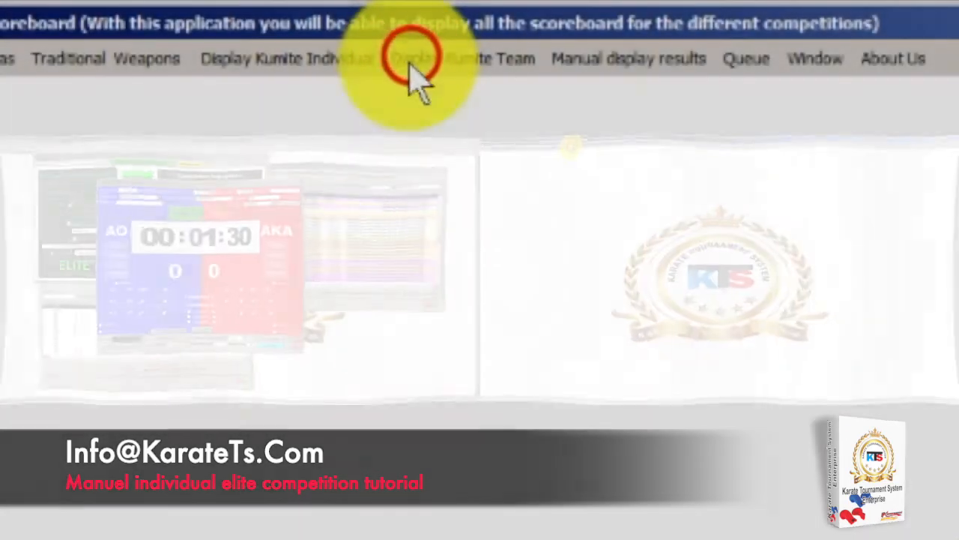
Open Display Kumite Individual > Score Board 1 Classic on the external scoreboard
left_click(575, 146)
mouse_move(523, 146)
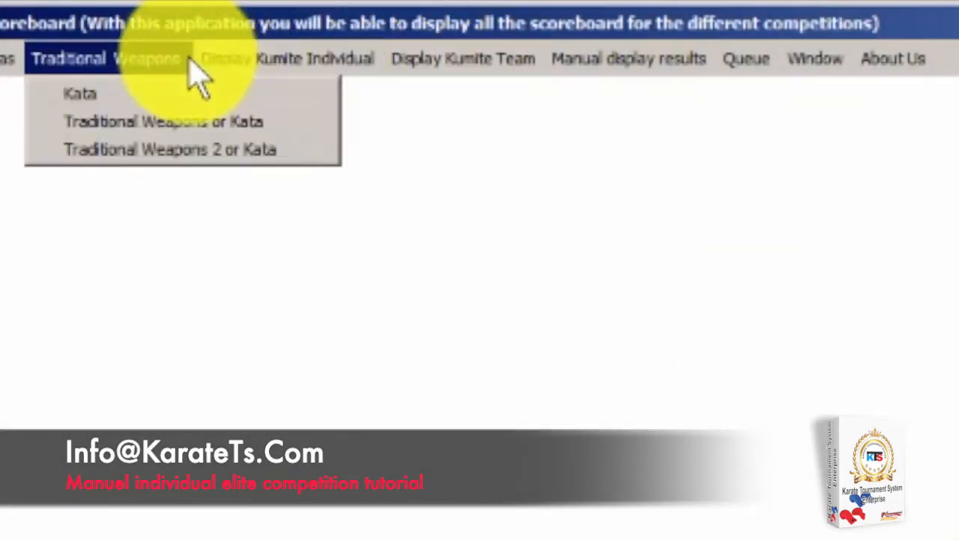
mouse_move(255, 60)
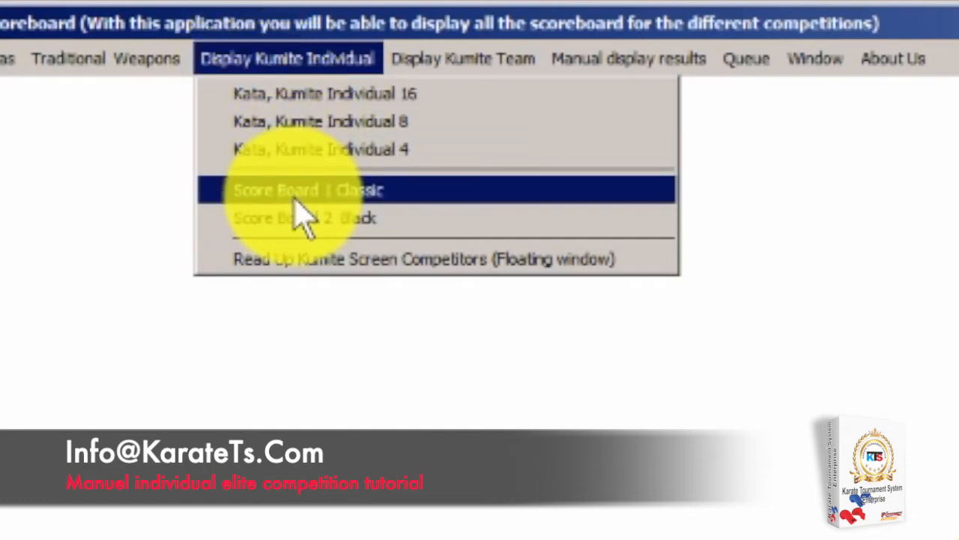
left_click(270, 197)
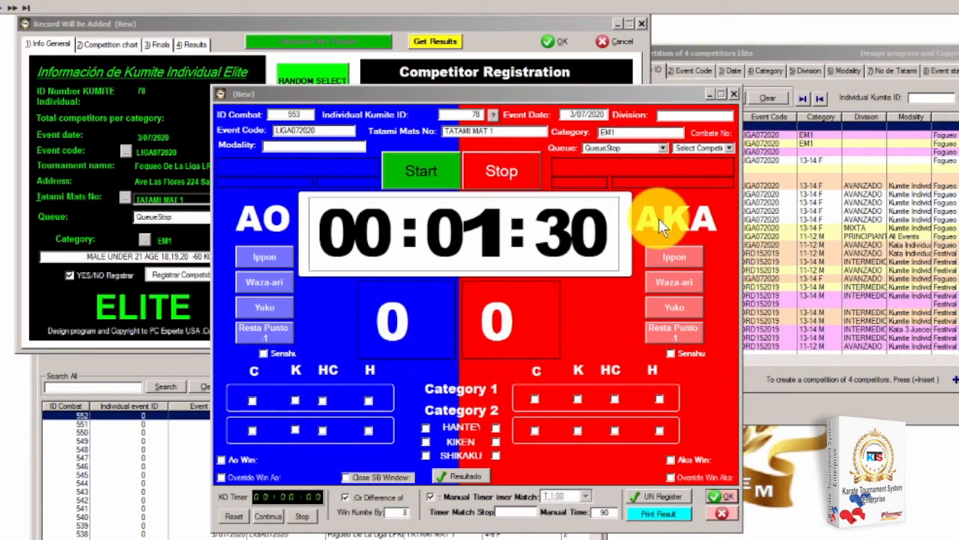
Load match Combate1 onto the scoreboard and move the scoreboard window to the right
left_click(730, 146)
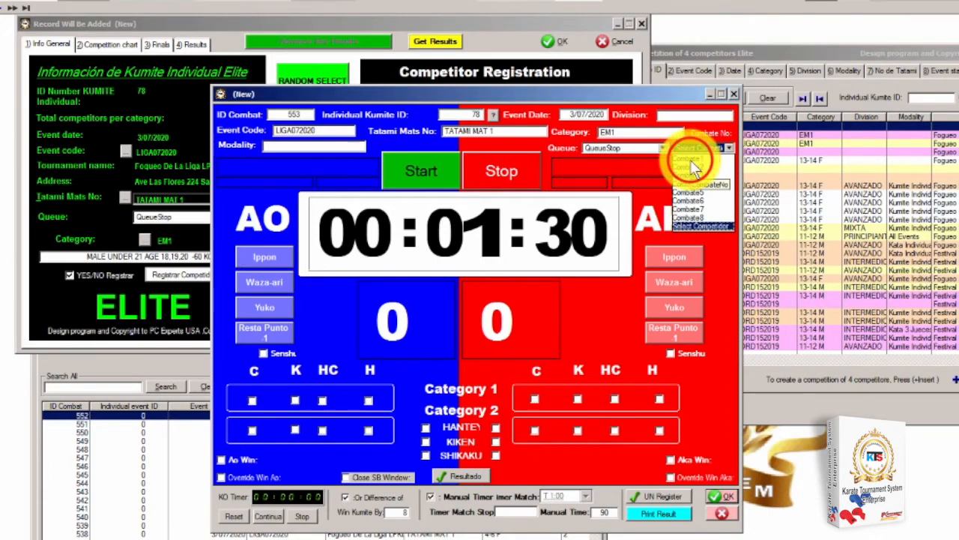
left_click(690, 160)
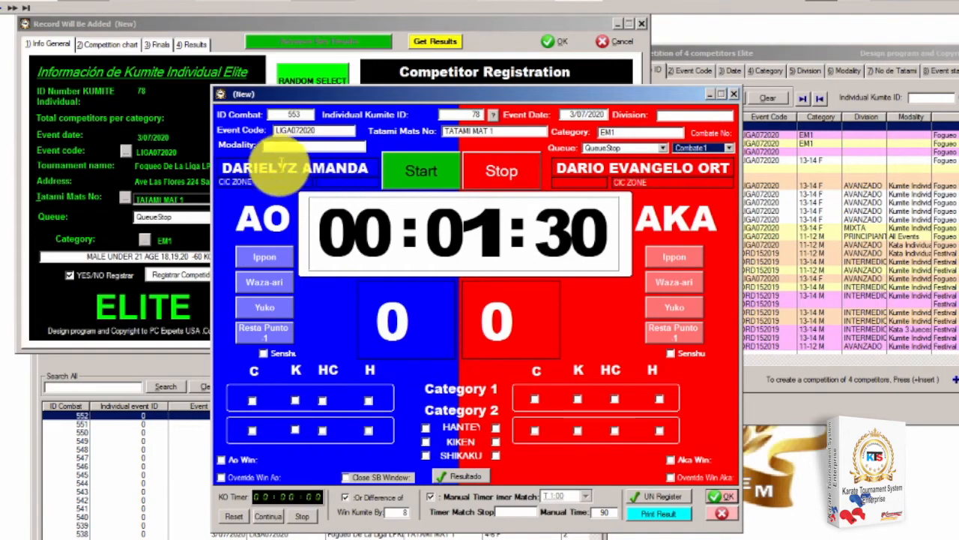
left_click(427, 91)
left_click_drag(426, 89, 651, 96)
View the Division 2 competition chart, then bring the scoreboard window back to the front
left_click(117, 47)
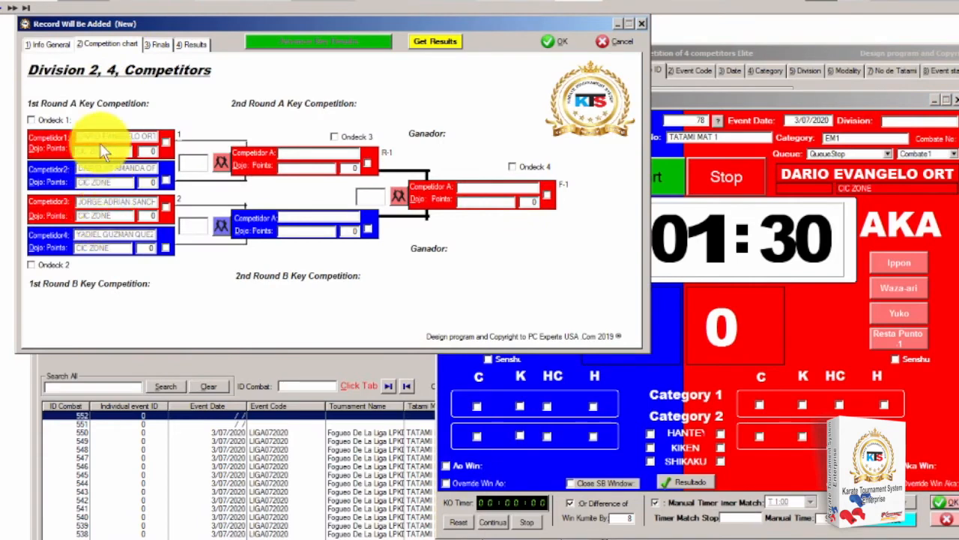
left_click(795, 98)
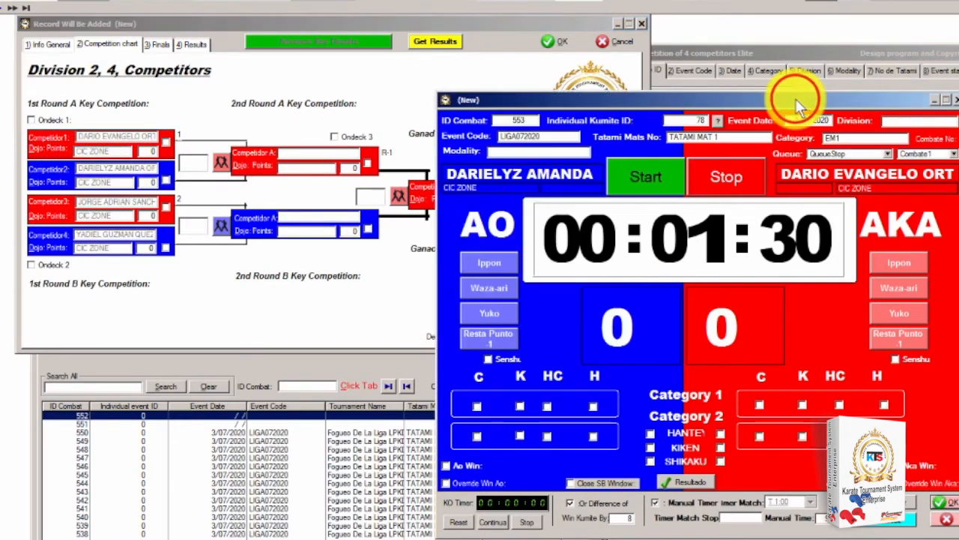
left_click(954, 153)
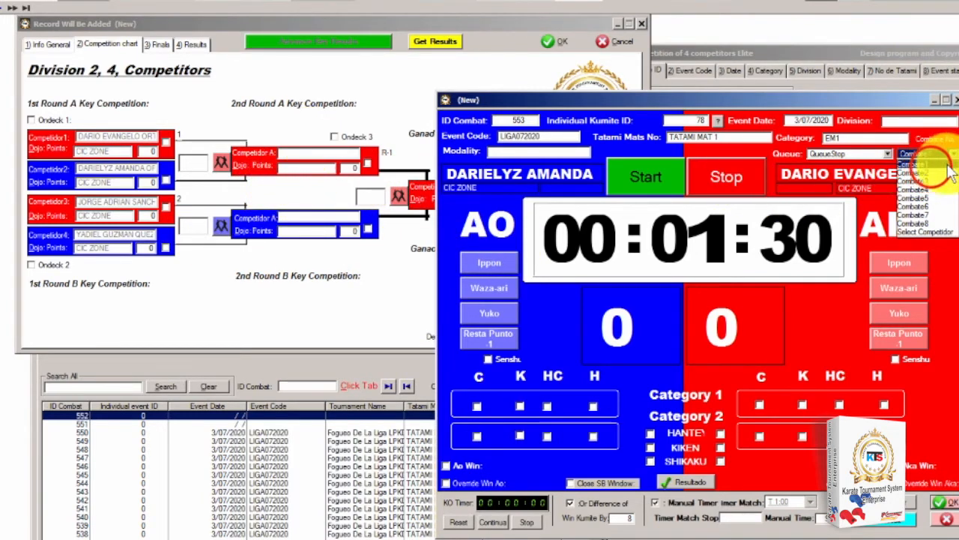
Keep Combate1 selected, move the scoreboard window left, and make the ID Combat fields editable
left_click(910, 164)
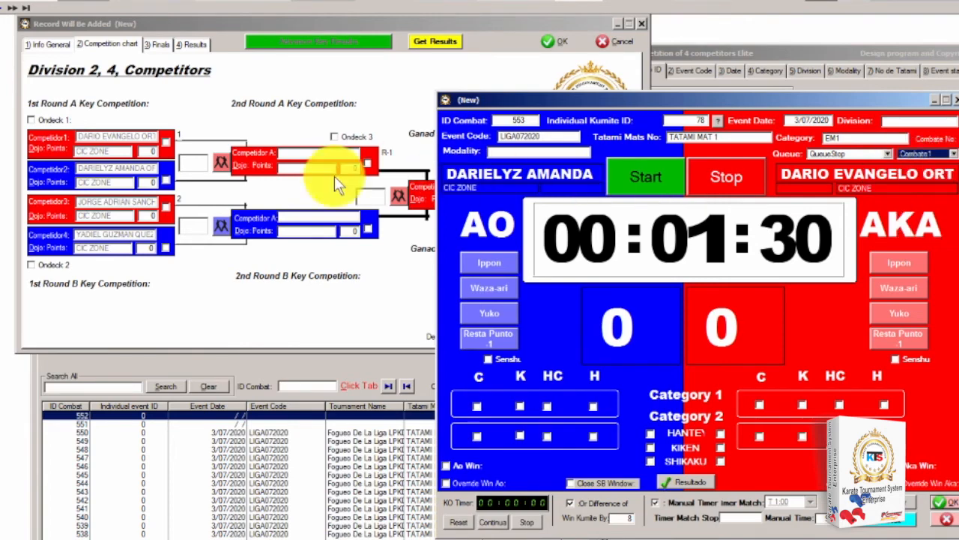
left_click(591, 101)
left_click_drag(591, 100, 423, 98)
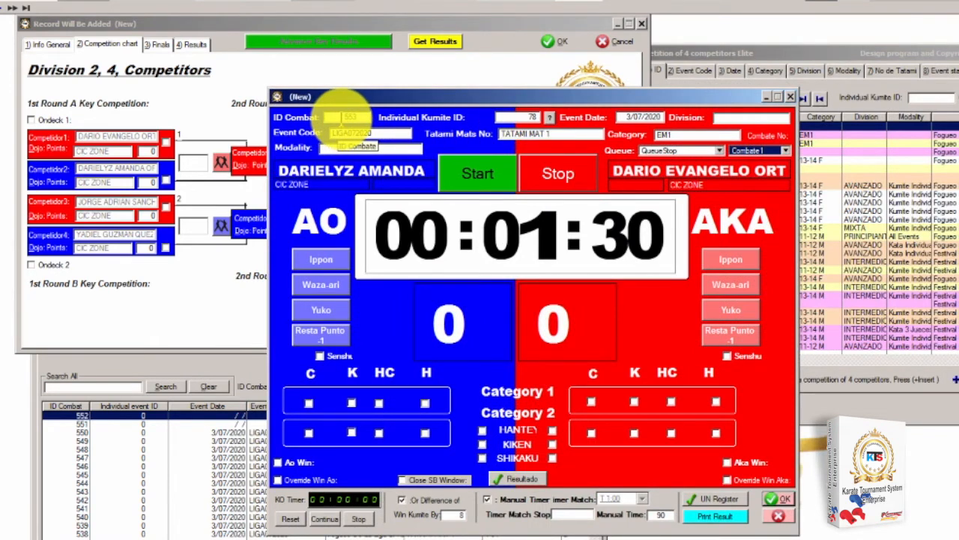
left_click(330, 149)
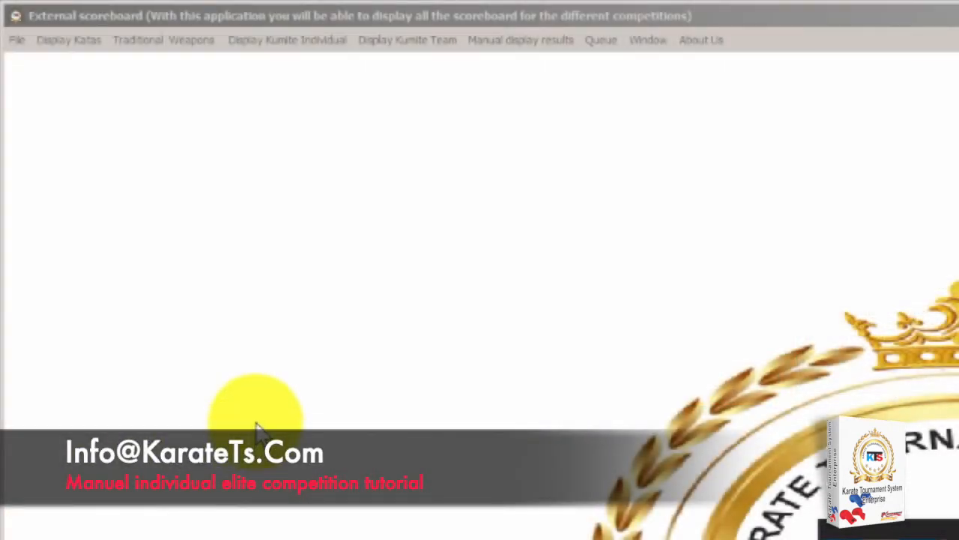
Choose Score Board 1 Classic from the Display Kumite Individual menu
left_click(424, 39)
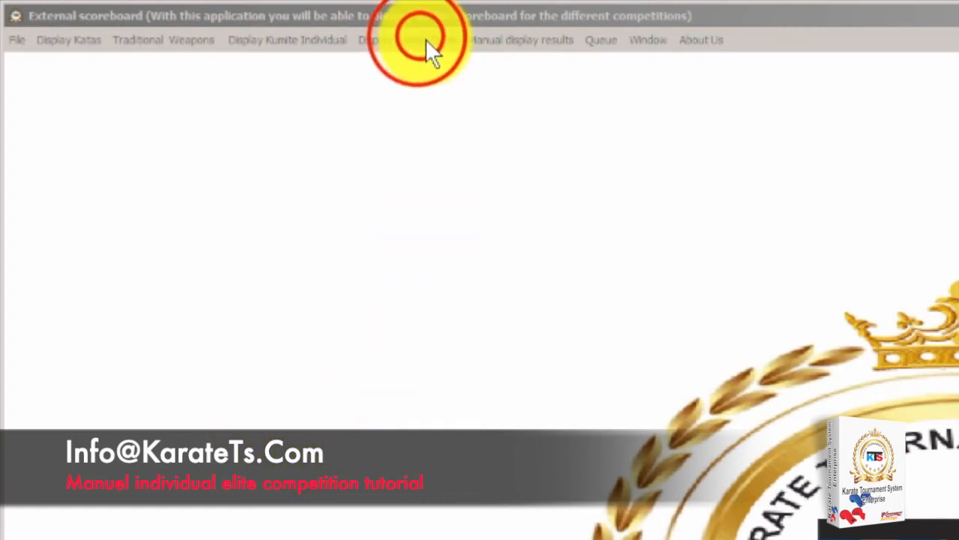
mouse_move(261, 40)
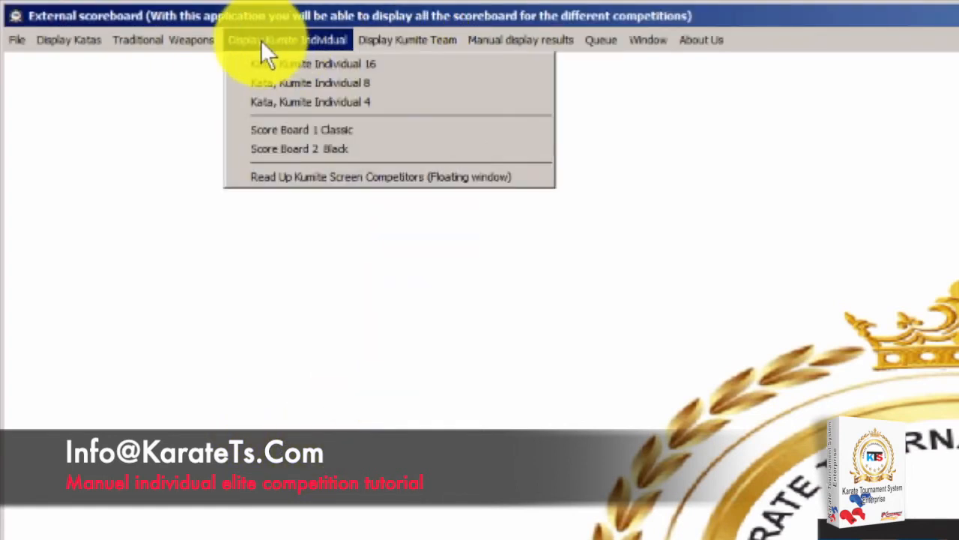
left_click(298, 131)
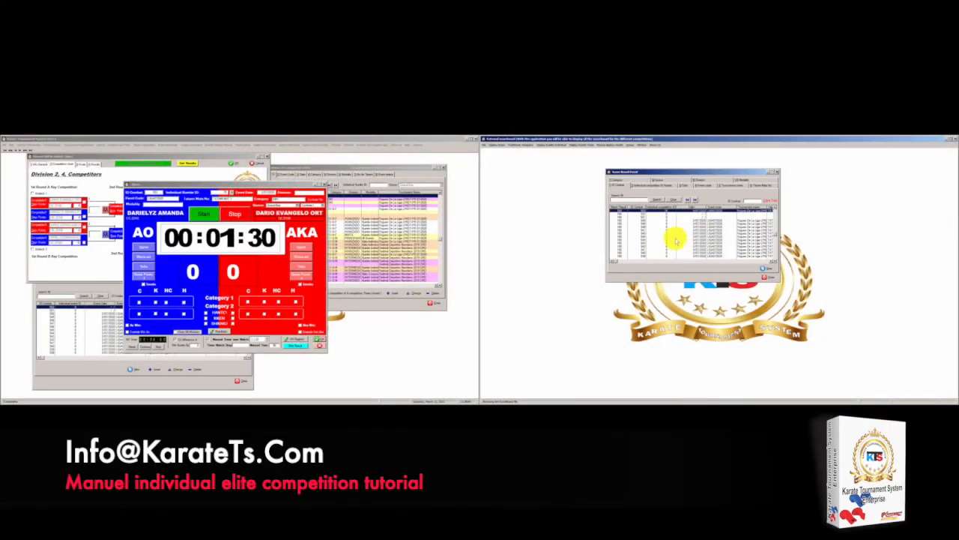
Shift the Score Board Event list slightly left and load combat 553 from its first row
left_click(653, 172)
left_click_drag(653, 171, 616, 172)
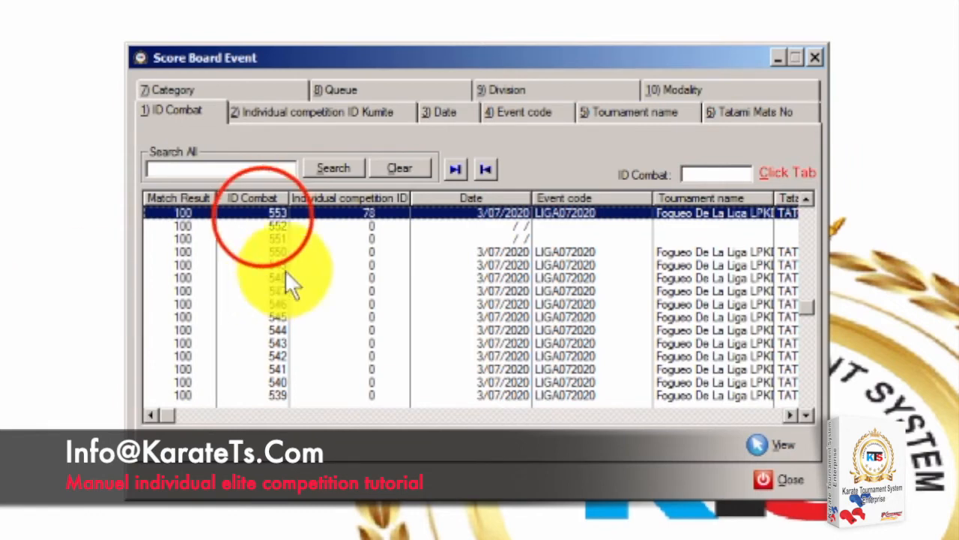
left_click(262, 218)
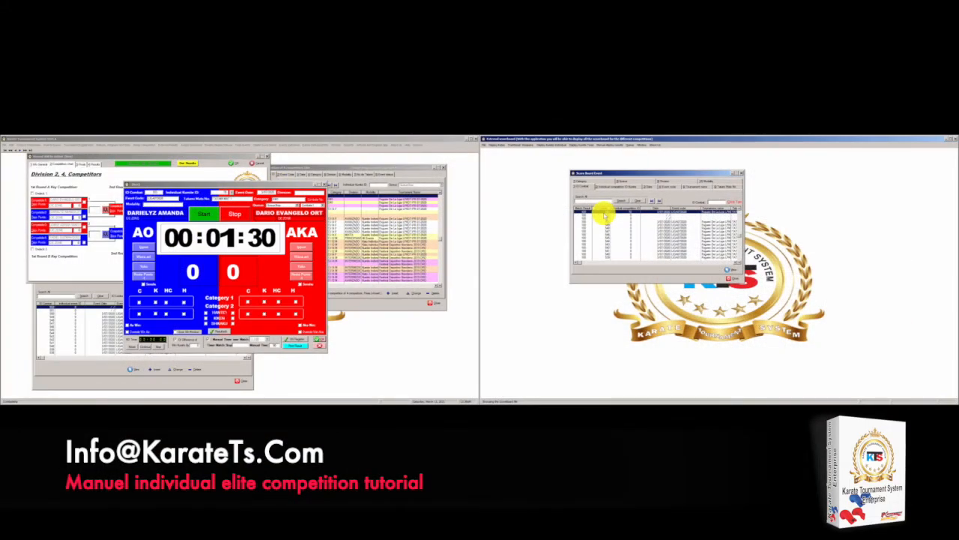
left_click(604, 212)
double_click(605, 212)
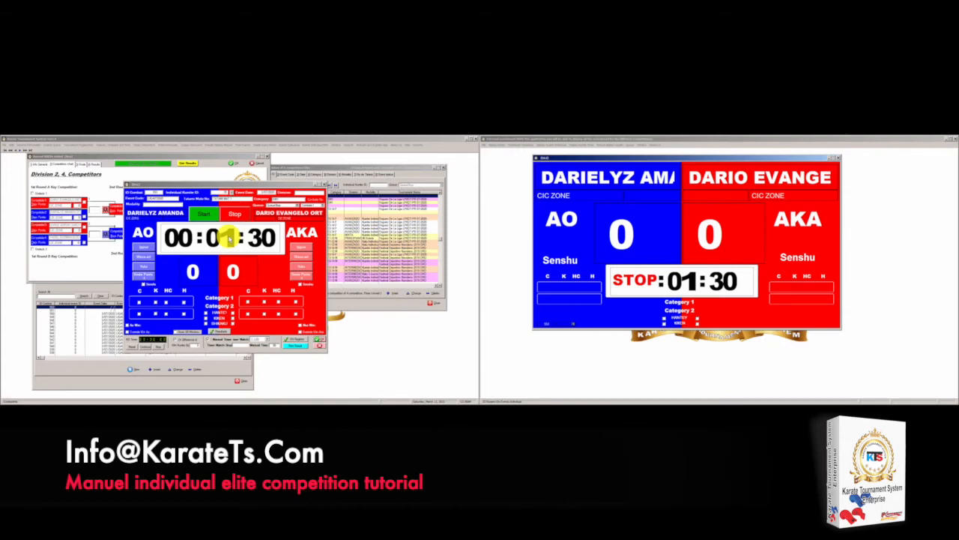
Run the match clock briefly and stop it at 01:24
left_click(206, 215)
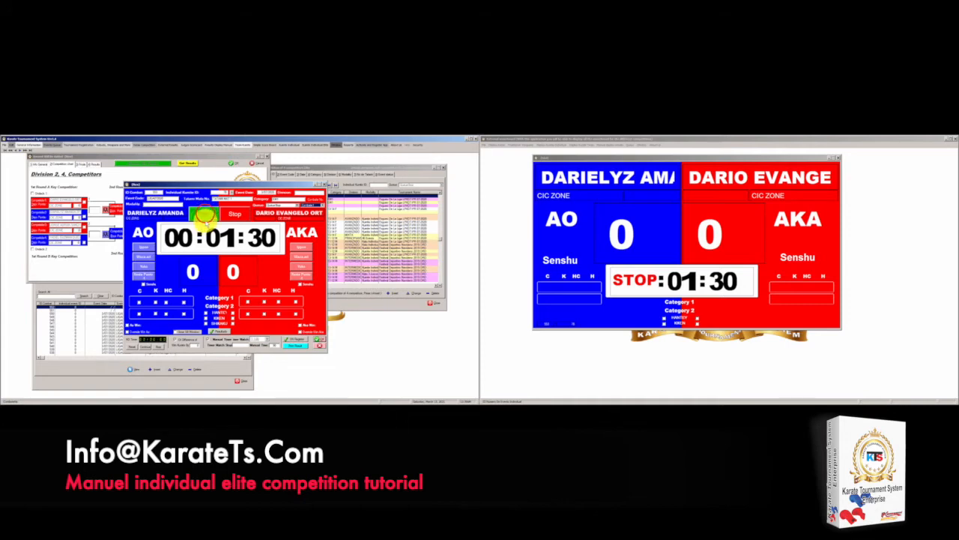
left_click(207, 217)
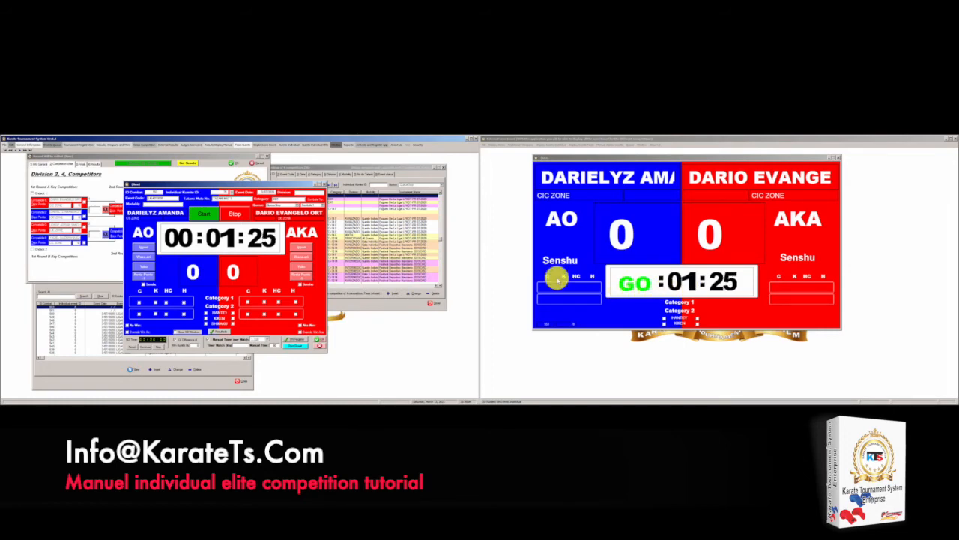
left_click(232, 215)
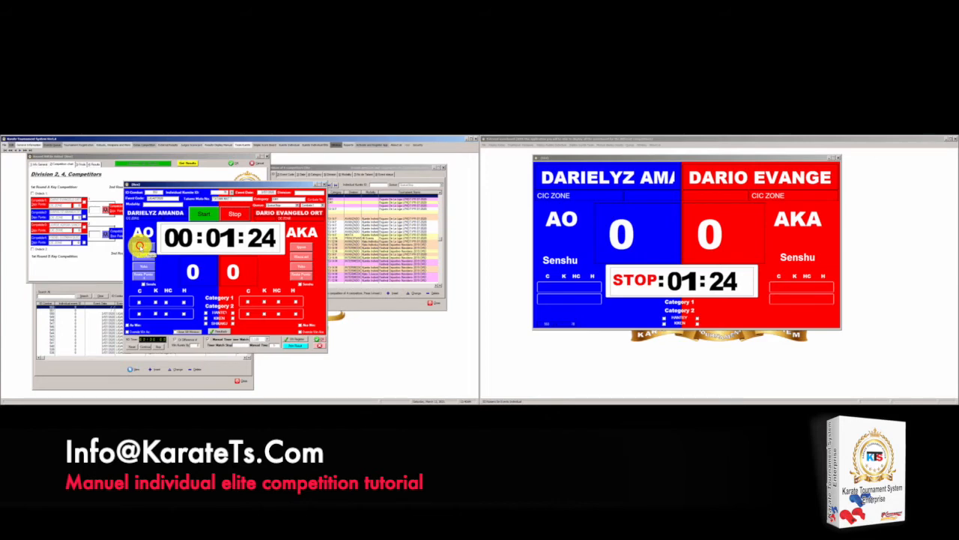
Award AO an Ippon with Senshu, then run and stop the match clock
left_click(140, 246)
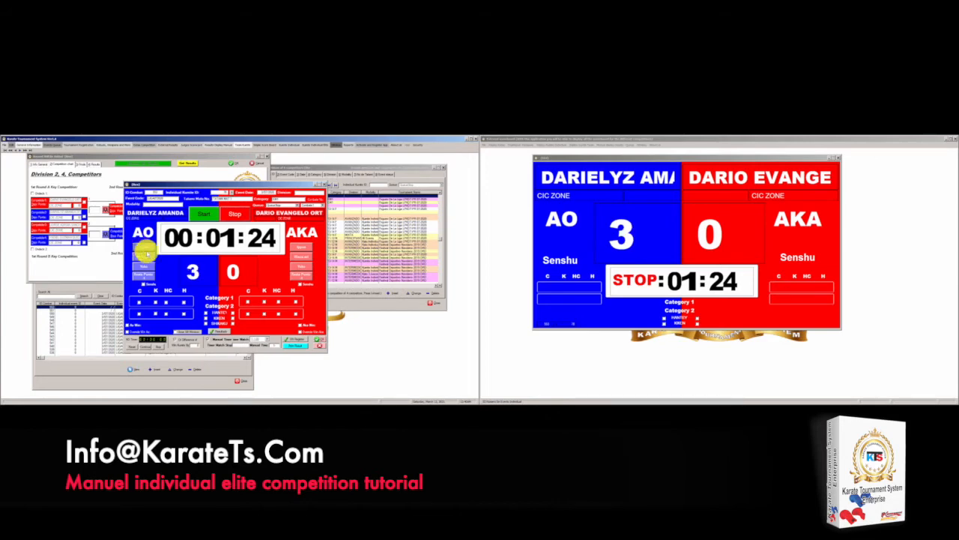
left_click(142, 281)
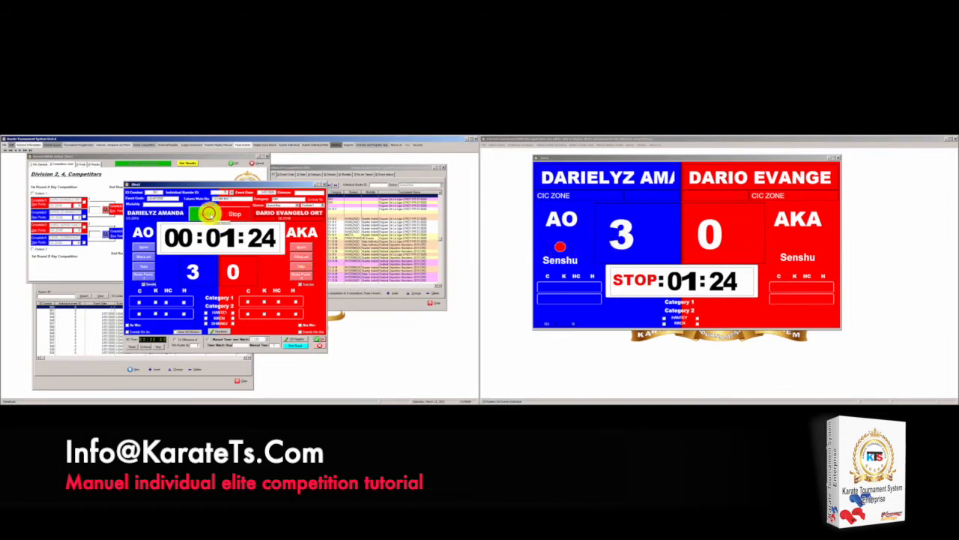
left_click(211, 216)
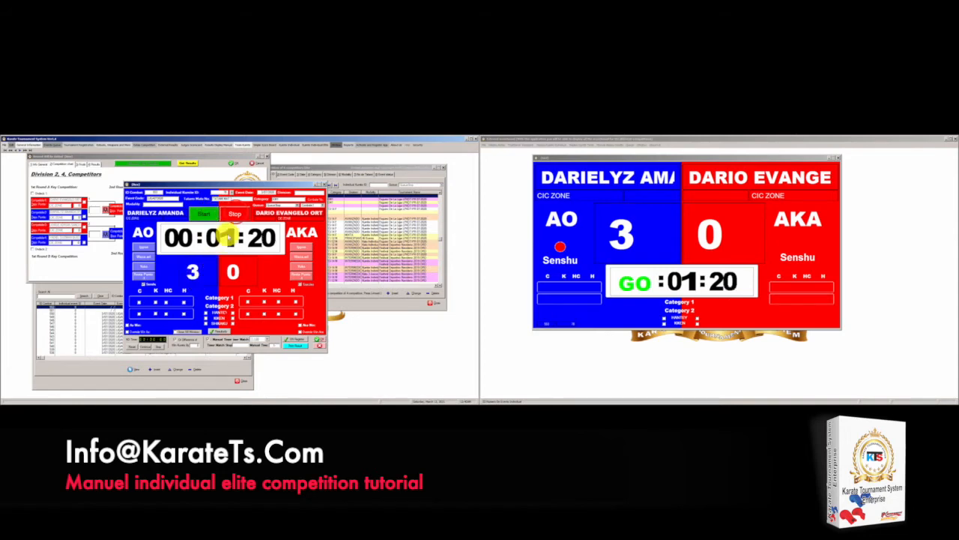
left_click(235, 214)
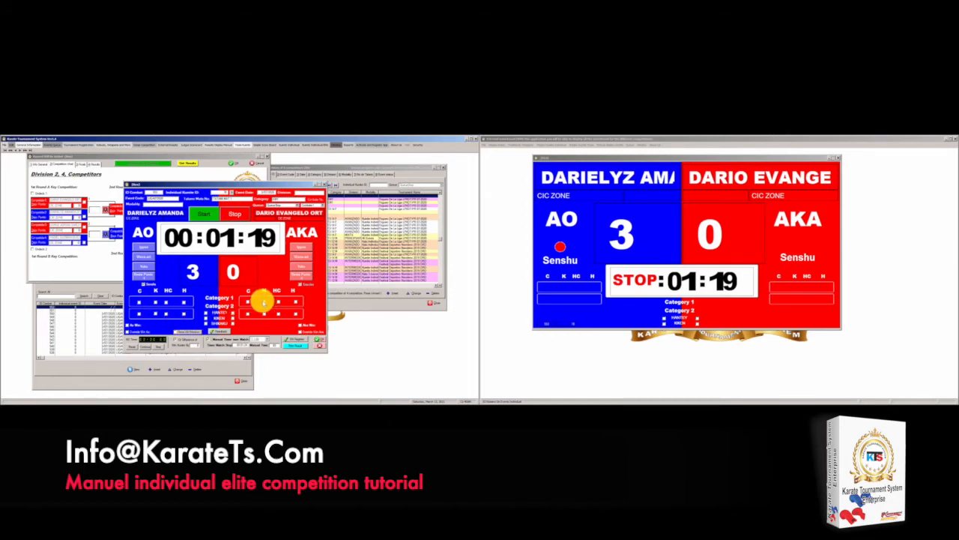
Give AKA a C penalty, stop the clock at 01:11, and give AO C, K, HC penalties
left_click(248, 301)
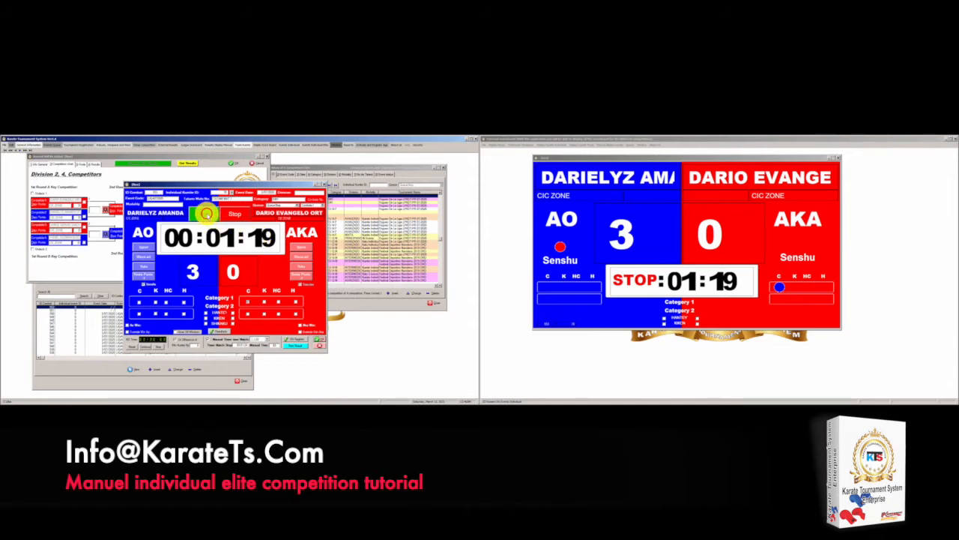
left_click(207, 215)
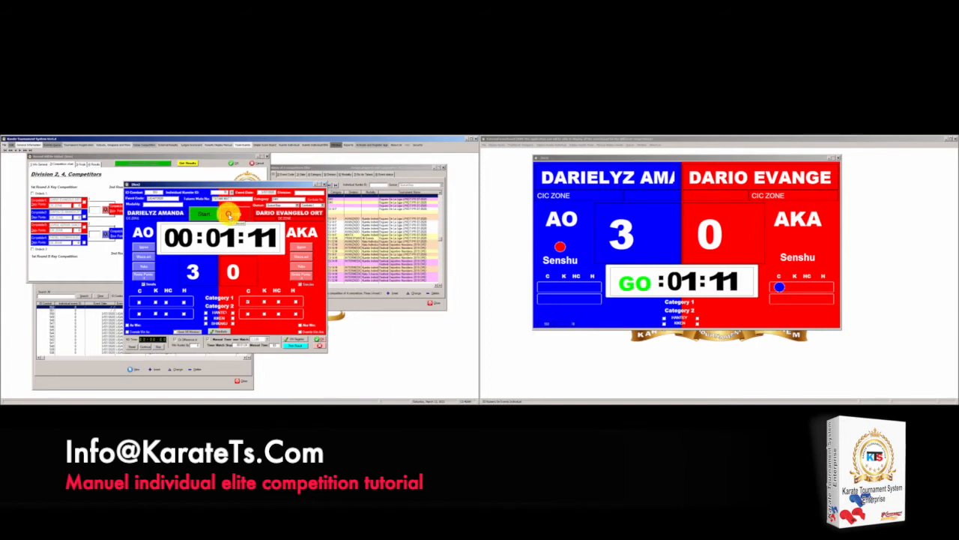
left_click(230, 215)
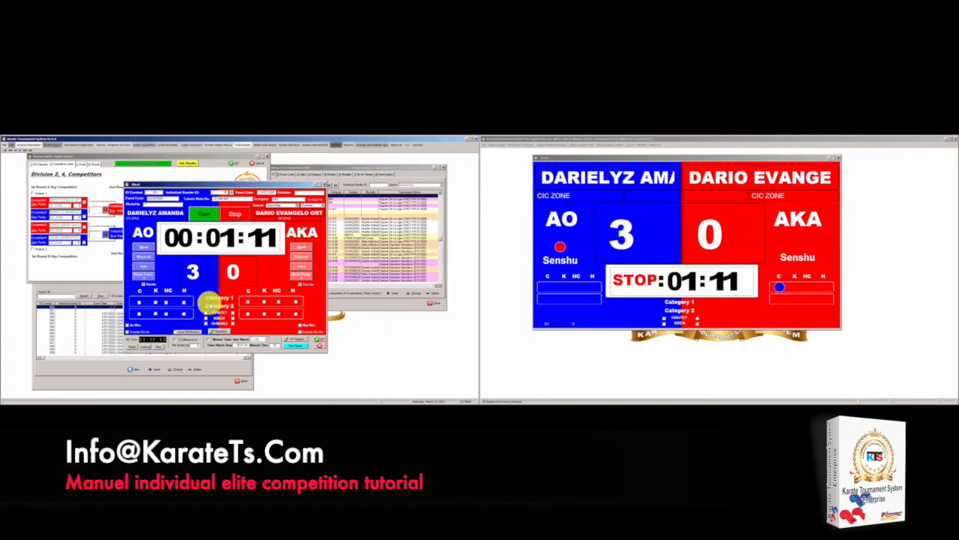
left_click(165, 303)
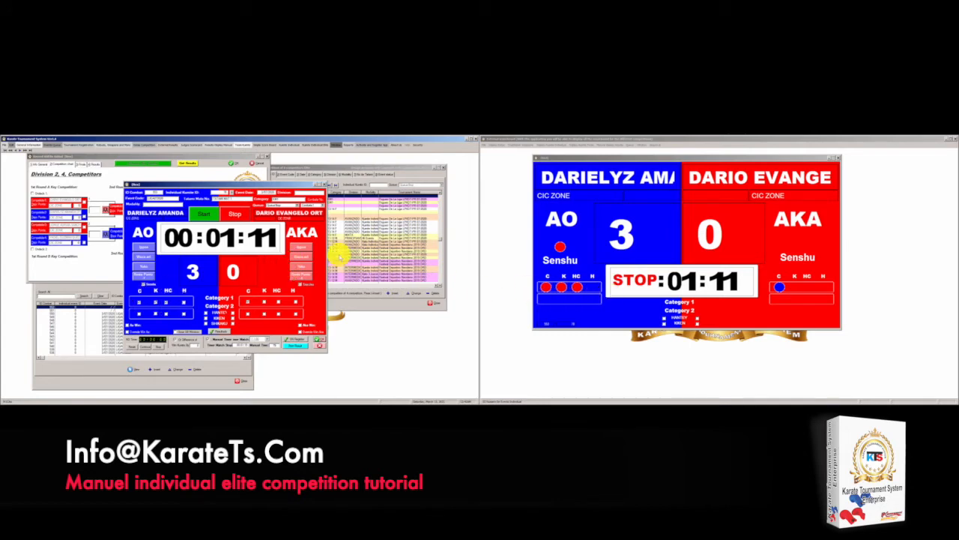
Award AKA an Ippon for 3–3, stop the clock at 00:56, and declare AO the winner
left_click(204, 214)
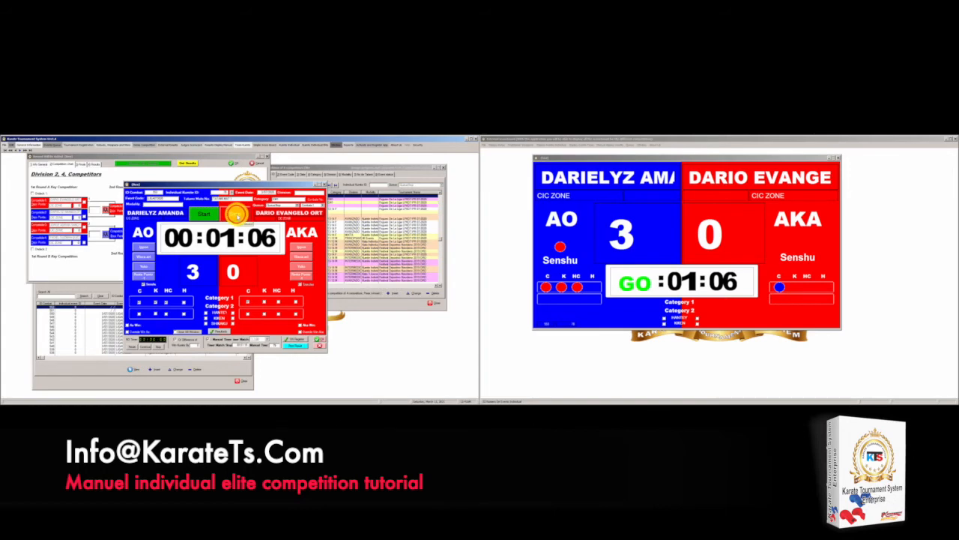
left_click(235, 215)
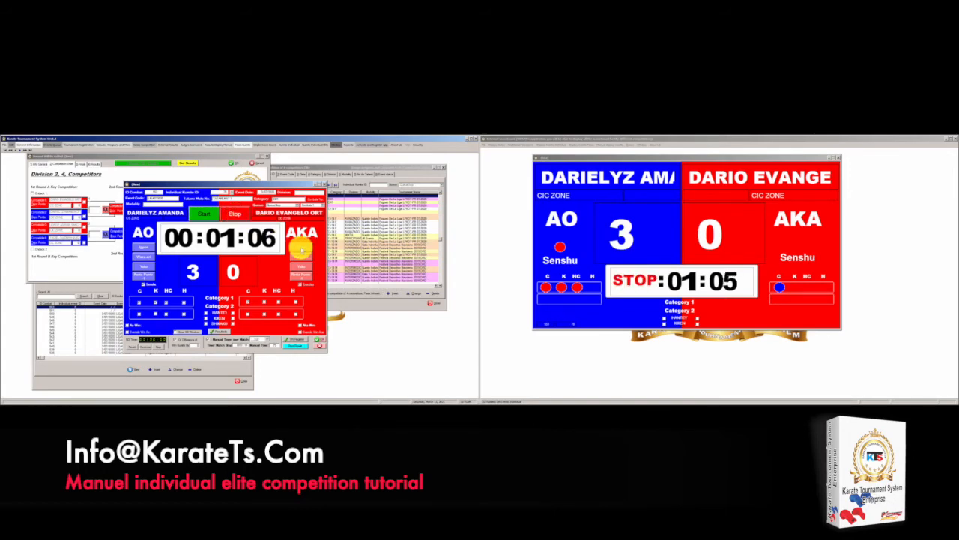
left_click(299, 247)
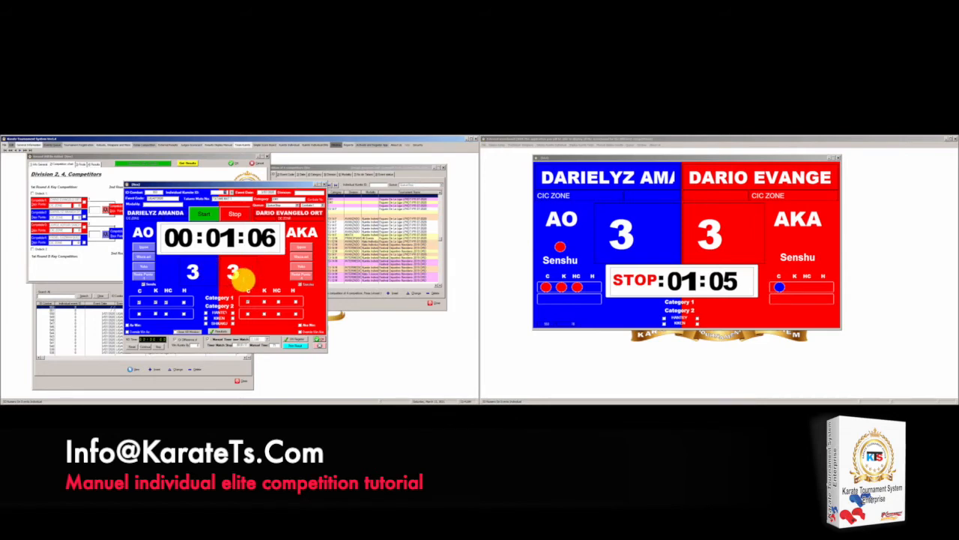
left_click(208, 216)
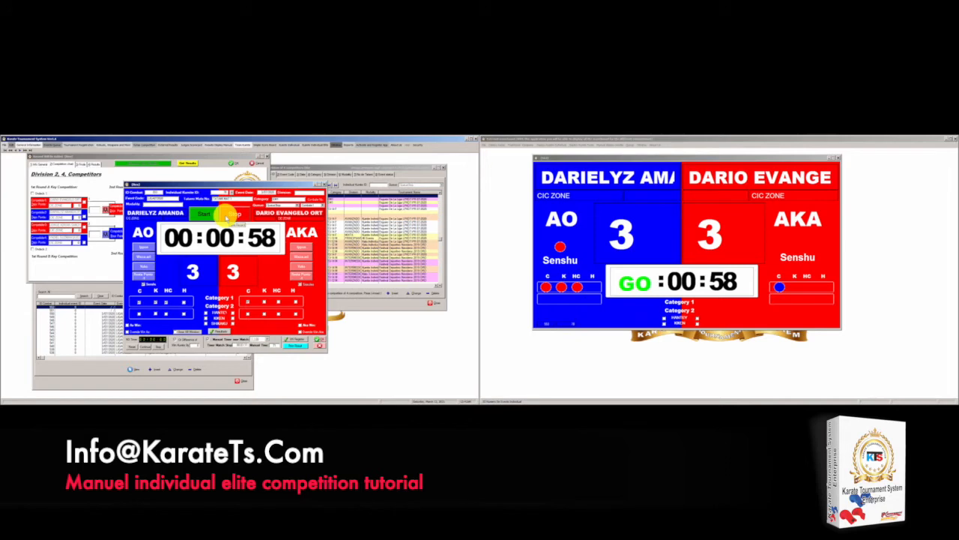
left_click(232, 215)
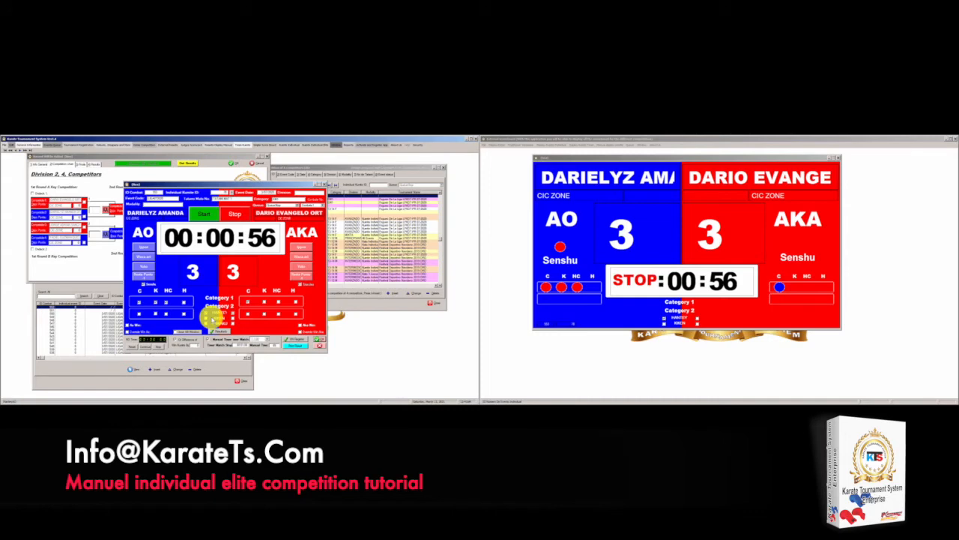
left_click(222, 331)
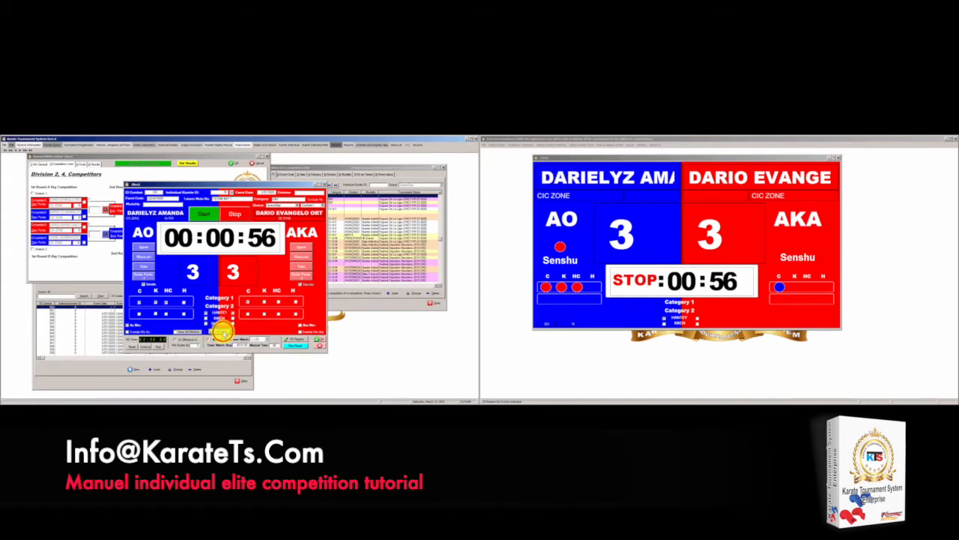
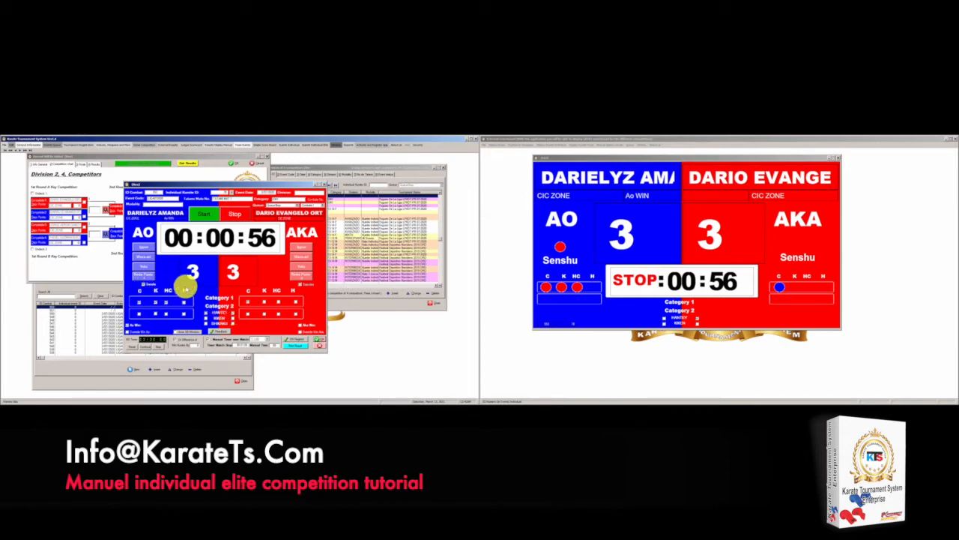
Switch the 3–3 match result from an Ao win to an Aka win
left_click(221, 333)
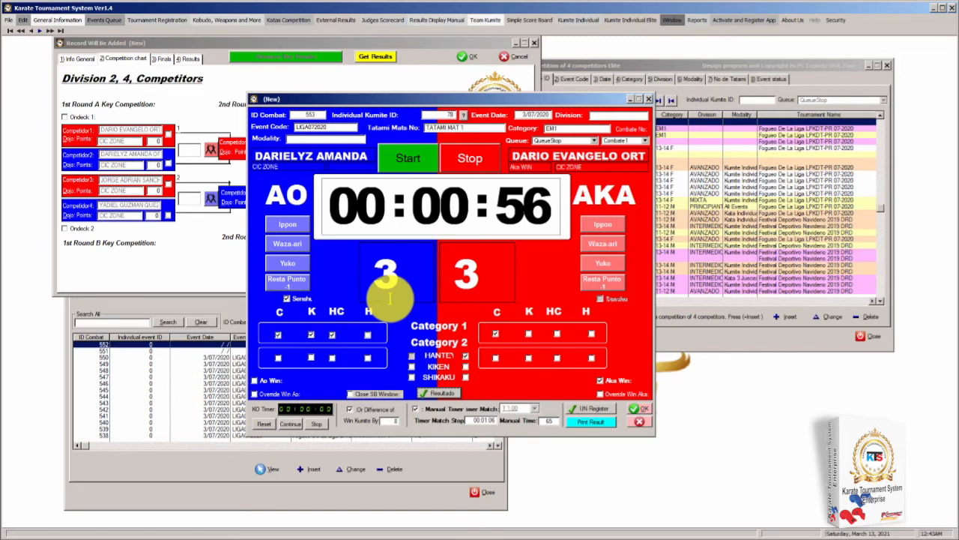
left_click(579, 421)
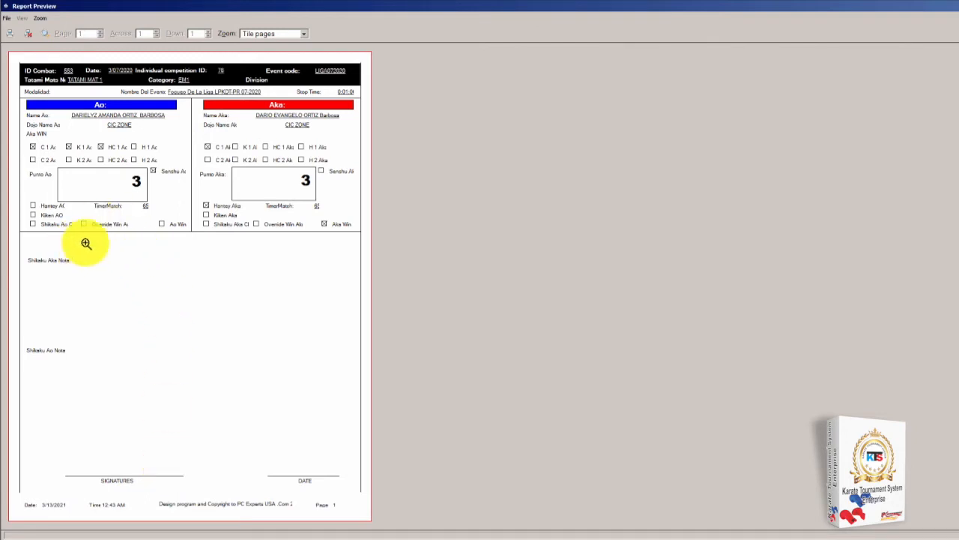
left_click(27, 31)
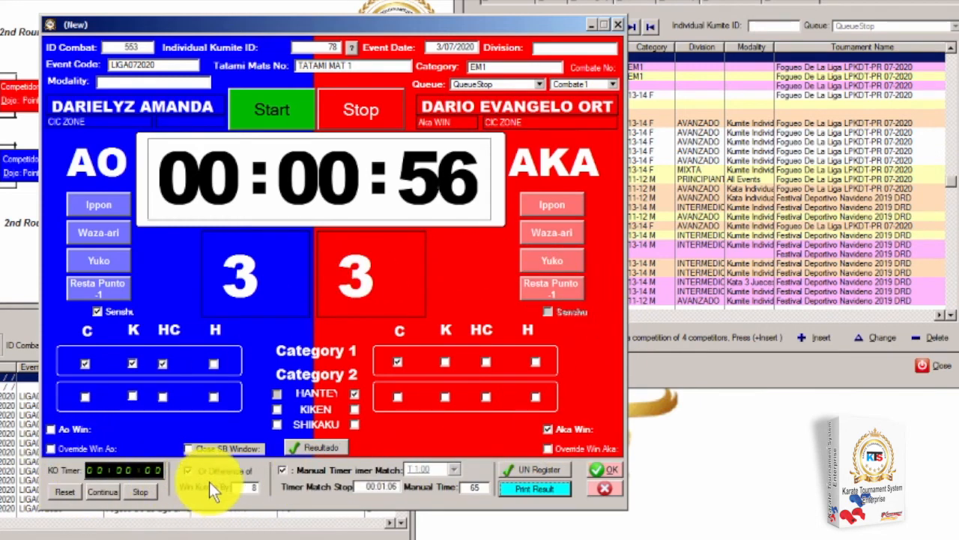
Keep the win-by-point-difference rule enabled and save the Aka-win result
left_click(296, 475)
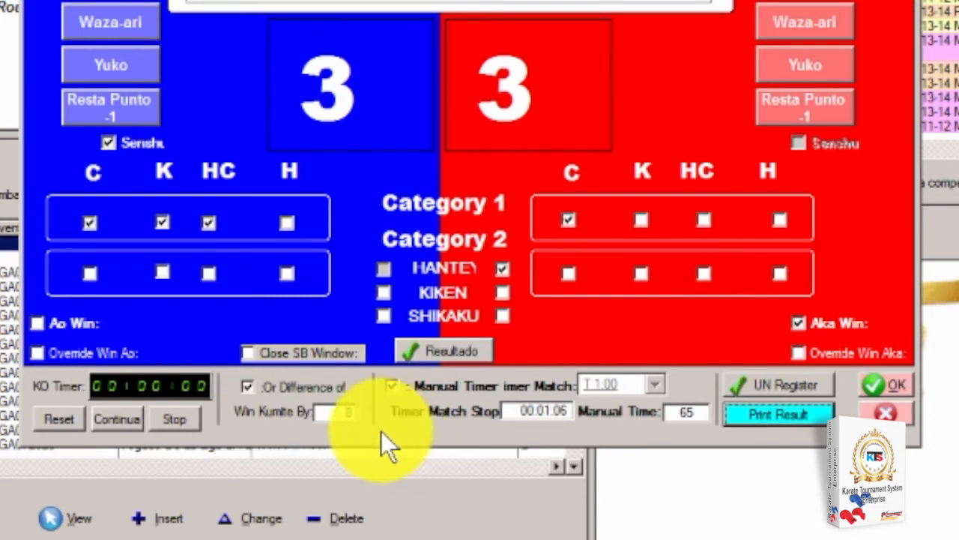
left_click(247, 387)
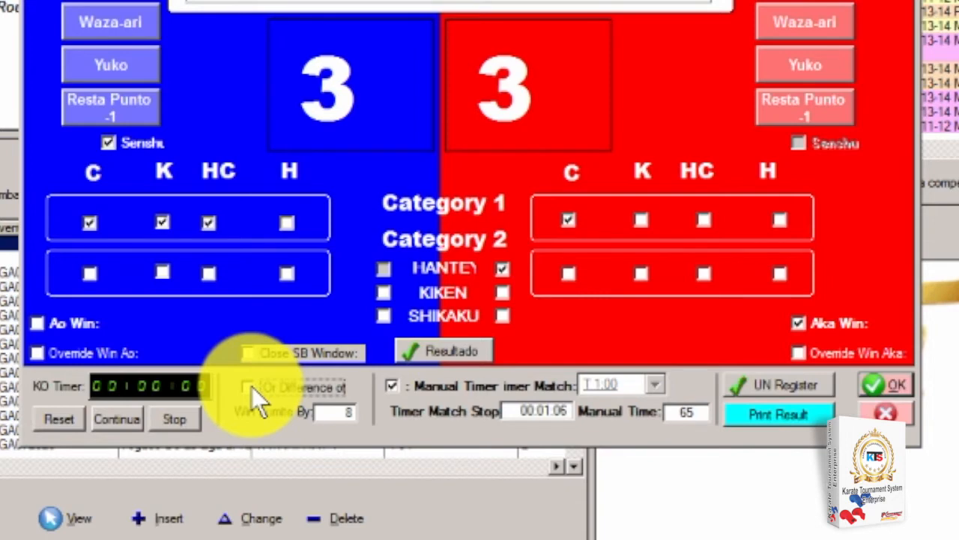
left_click(248, 388)
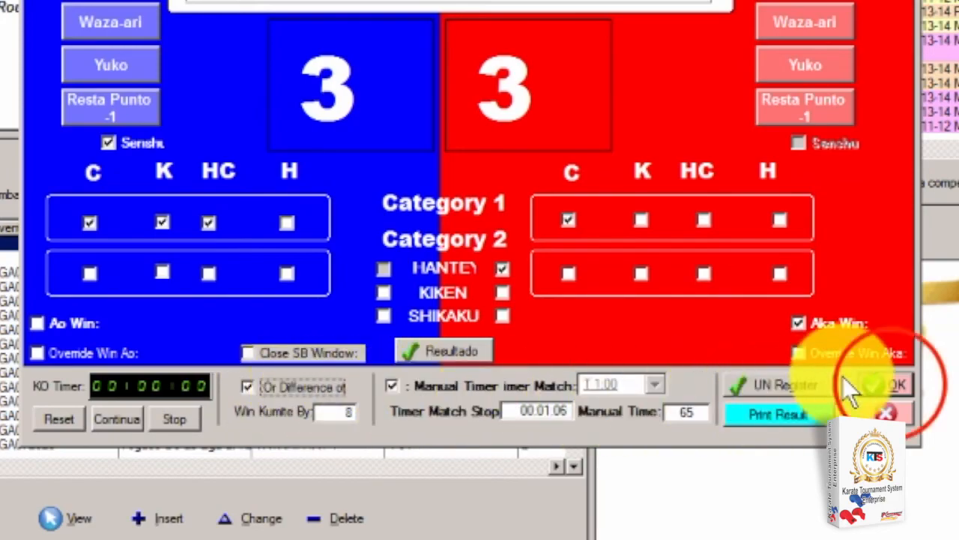
left_click(893, 384)
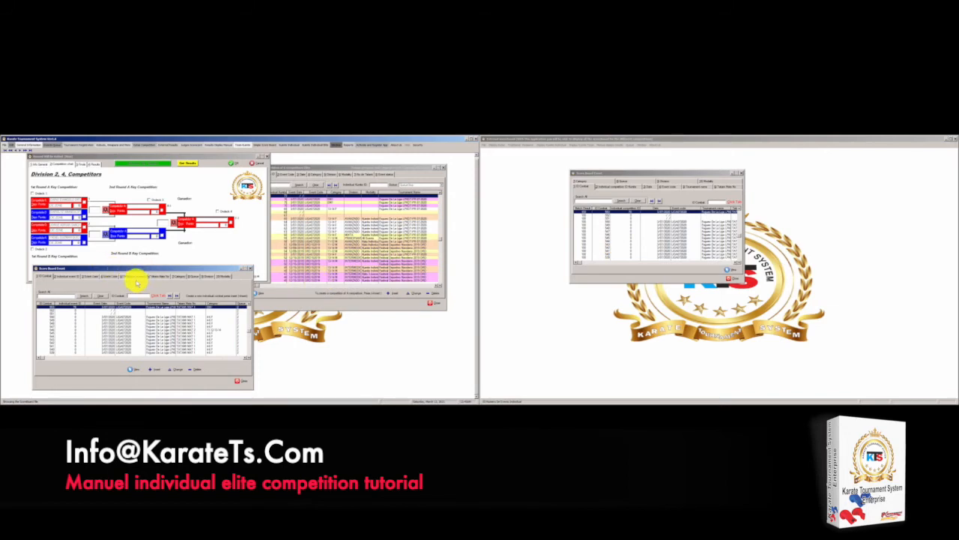
Load the first-round results into the bracket and advance the Aka winner to round two
left_click(240, 379)
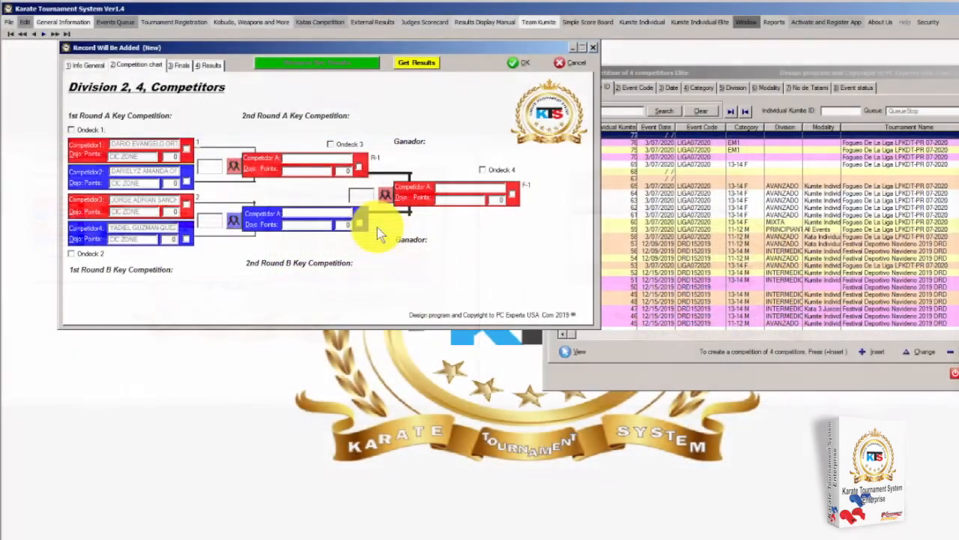
left_click(417, 63)
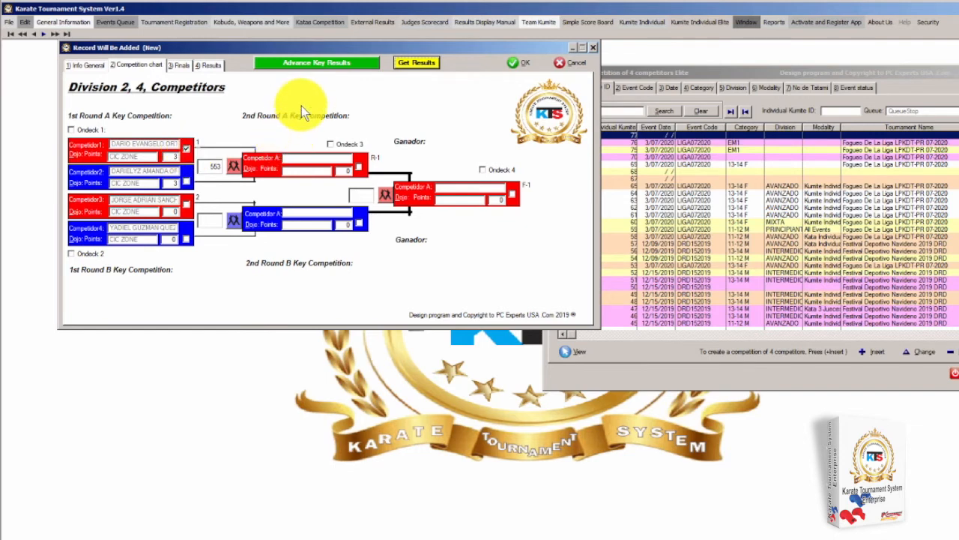
left_click(314, 65)
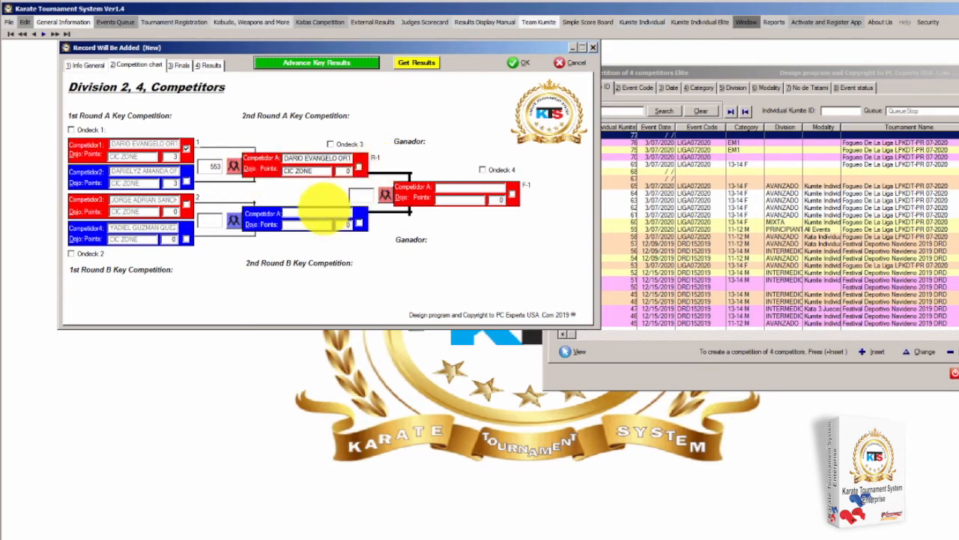
left_click(233, 224)
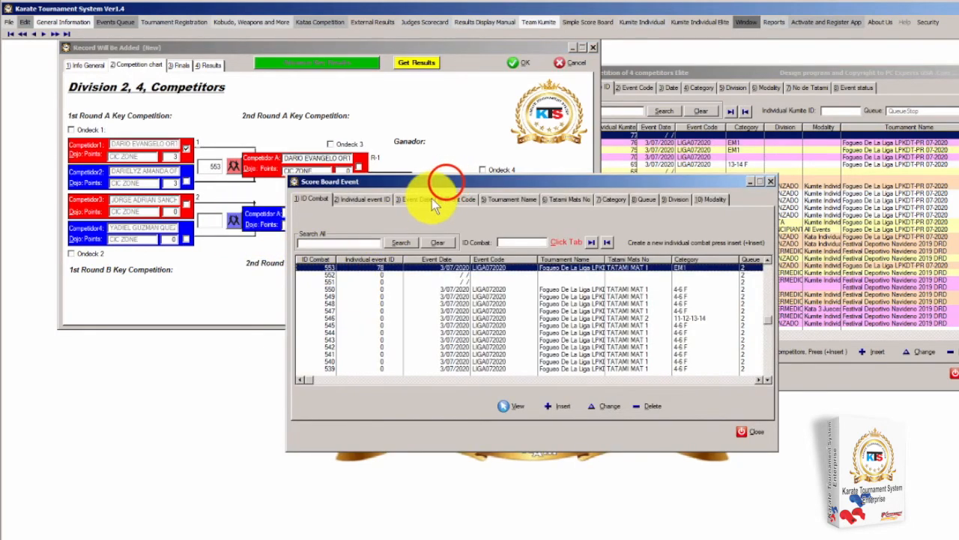
Open combat 553 and close it, discarding the unsaved changes
left_click_drag(446, 183, 221, 283)
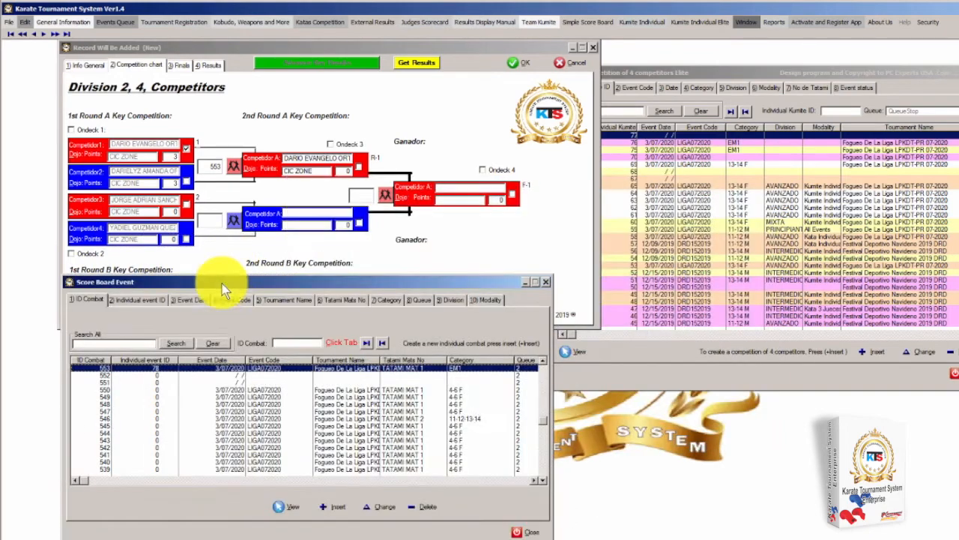
left_click(231, 368)
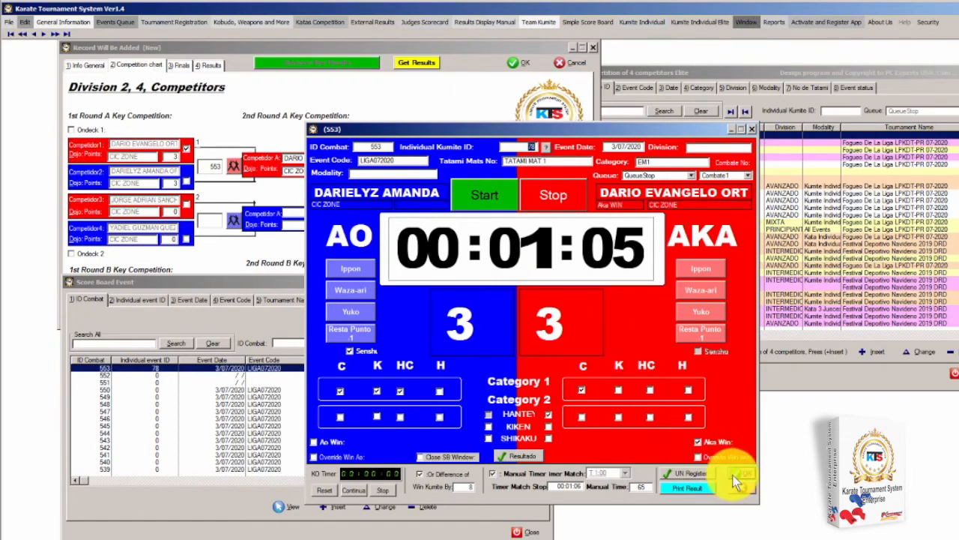
left_click(752, 128)
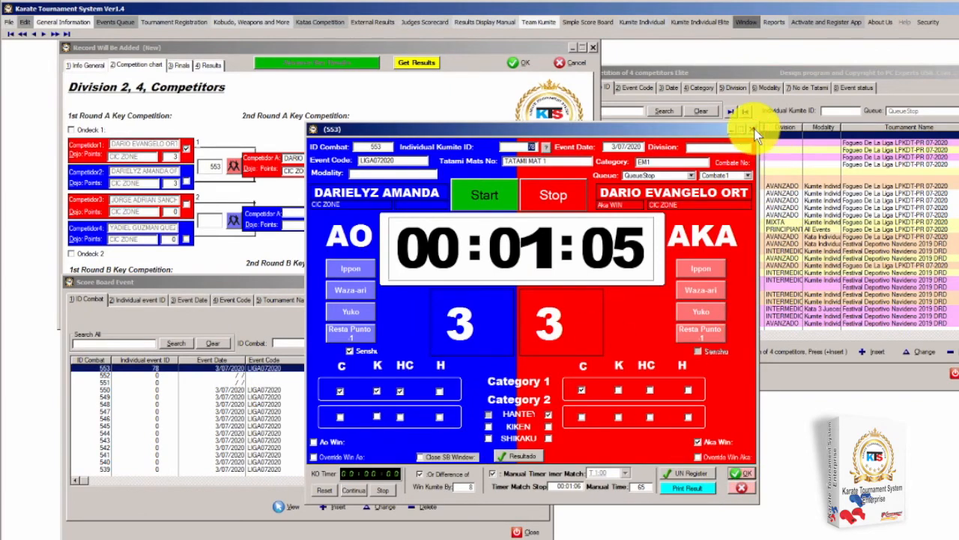
left_click(508, 323)
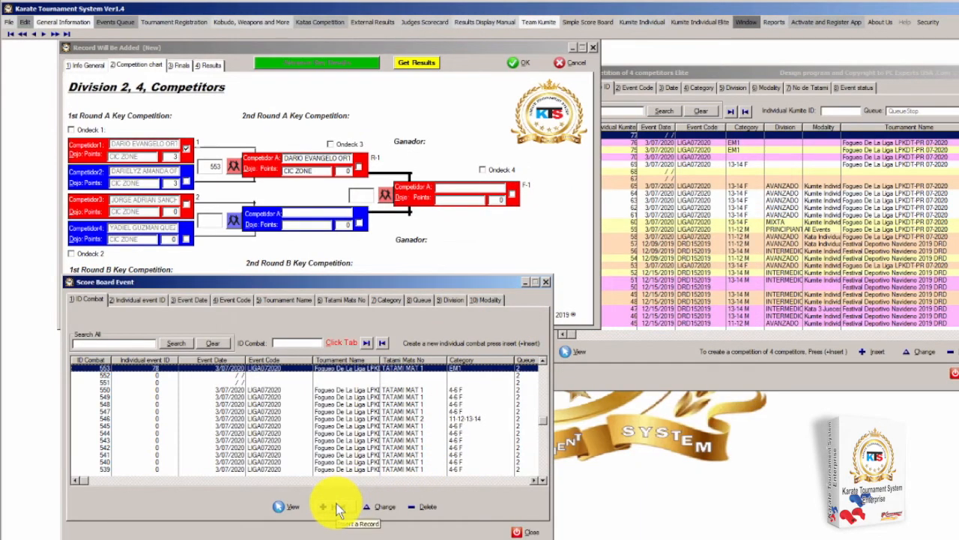
left_click(547, 282)
Insert new combat record 554 for the second-round pair
left_click(232, 220)
left_click_drag(502, 182, 277, 307)
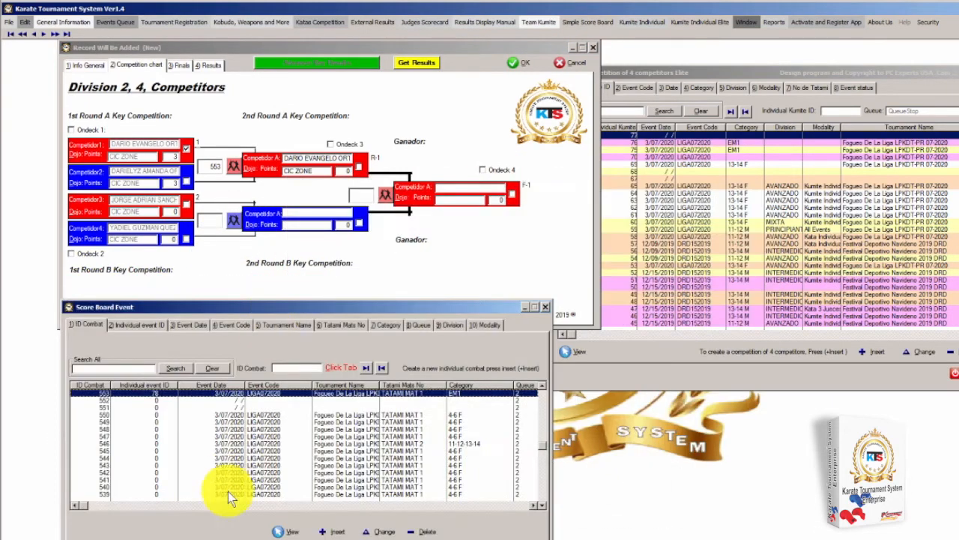
left_click(332, 532)
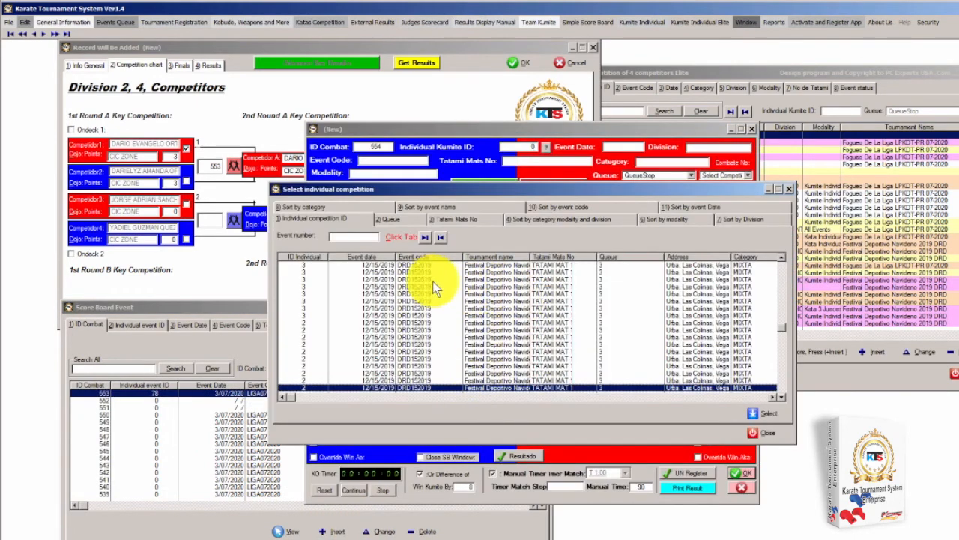
Link the new combat to competition 78 and select Combate2
left_click(428, 236)
left_click(428, 237)
left_click(430, 237)
left_click(438, 237)
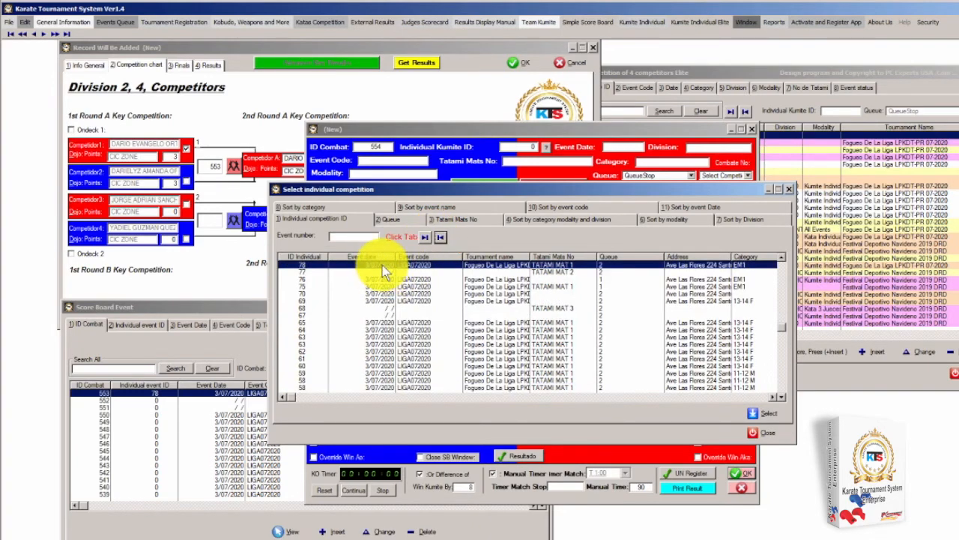
double_click(383, 265)
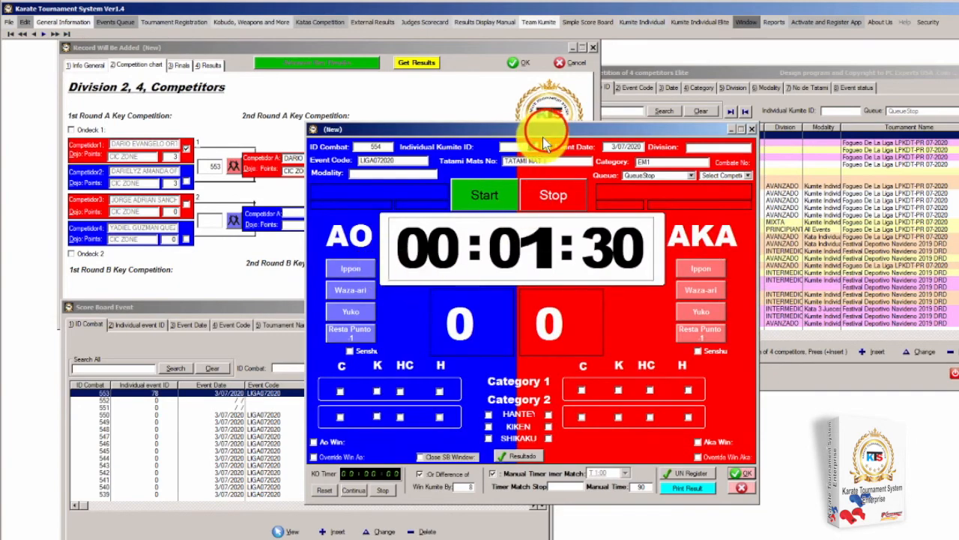
left_click_drag(548, 134, 430, 139)
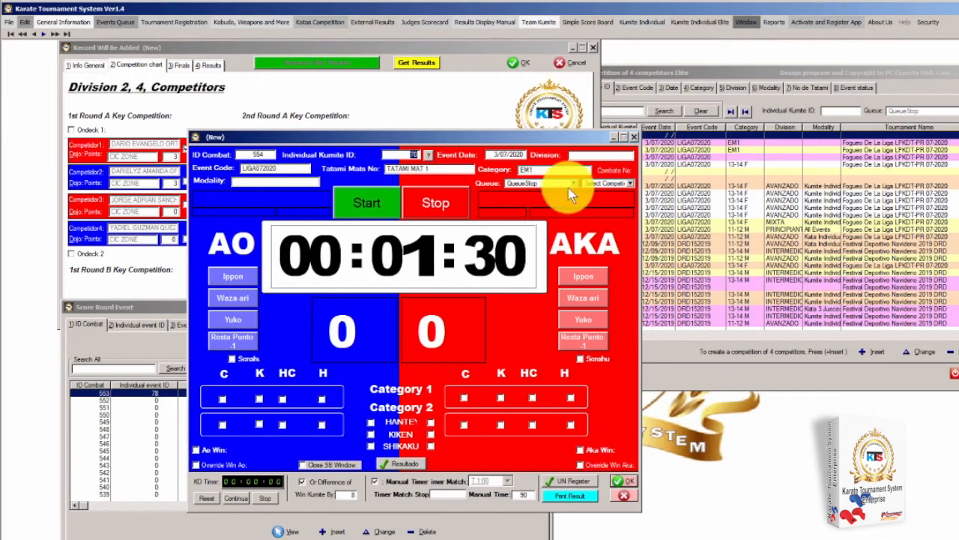
left_click(632, 182)
left_click(616, 199)
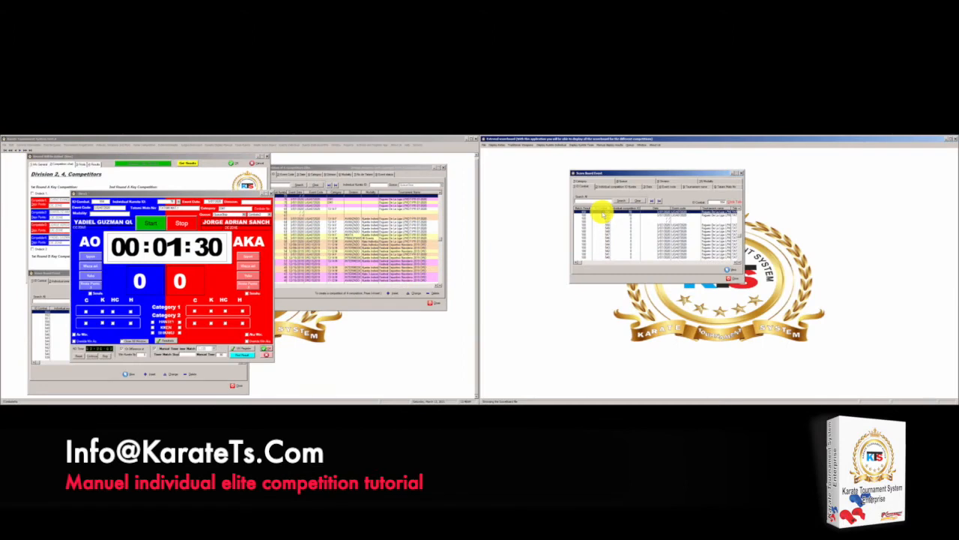
Show the bout on the external scoreboard and start the match clock at 01:26
double_click(602, 211)
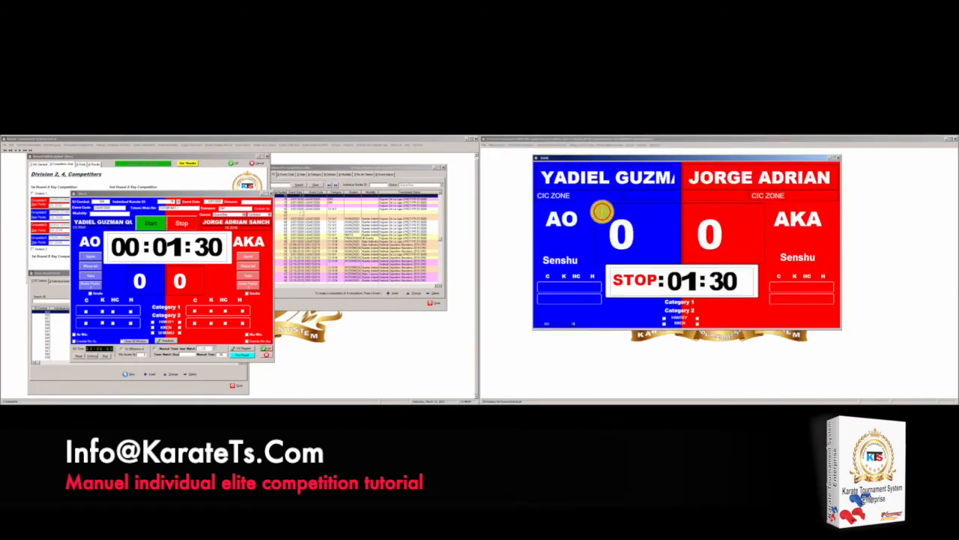
left_click(660, 157)
left_click_drag(656, 159, 683, 163)
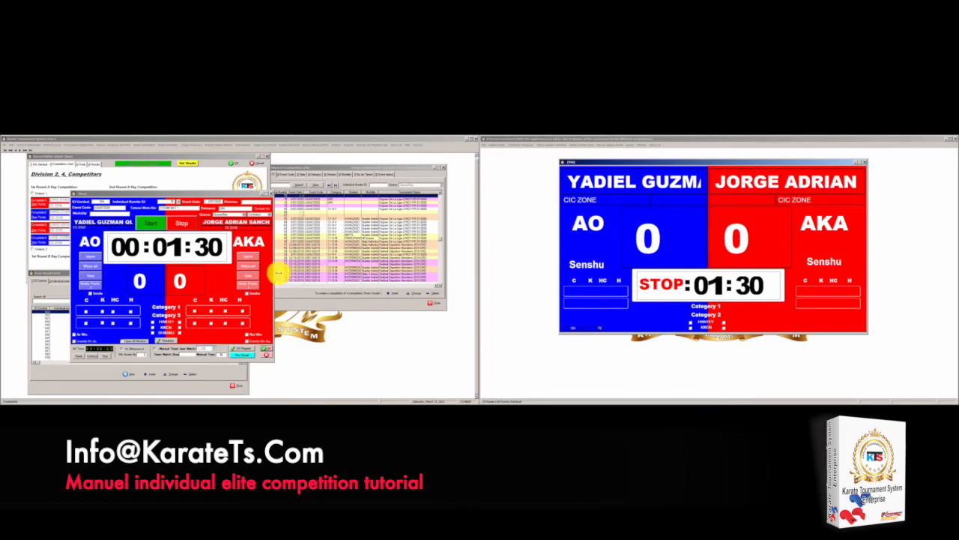
left_click_drag(232, 189, 281, 172)
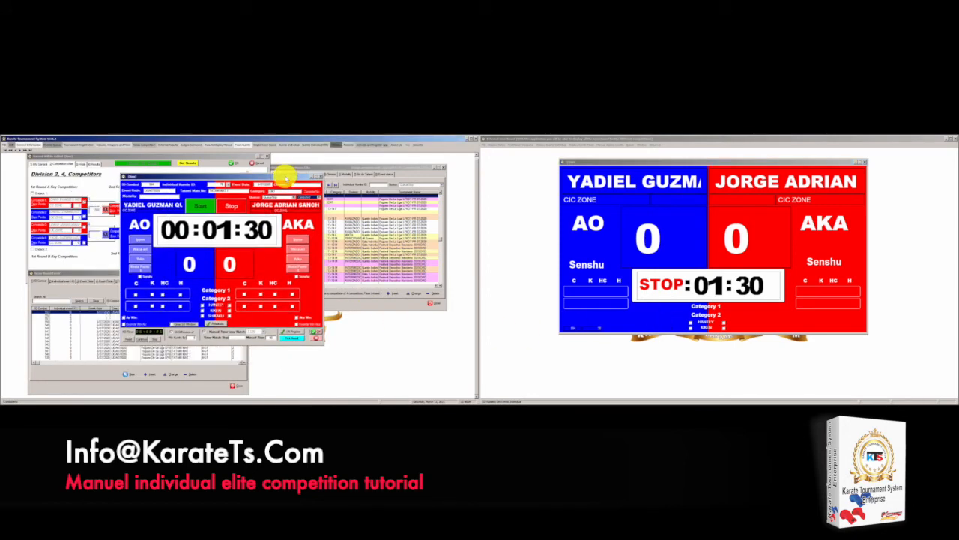
left_click(201, 206)
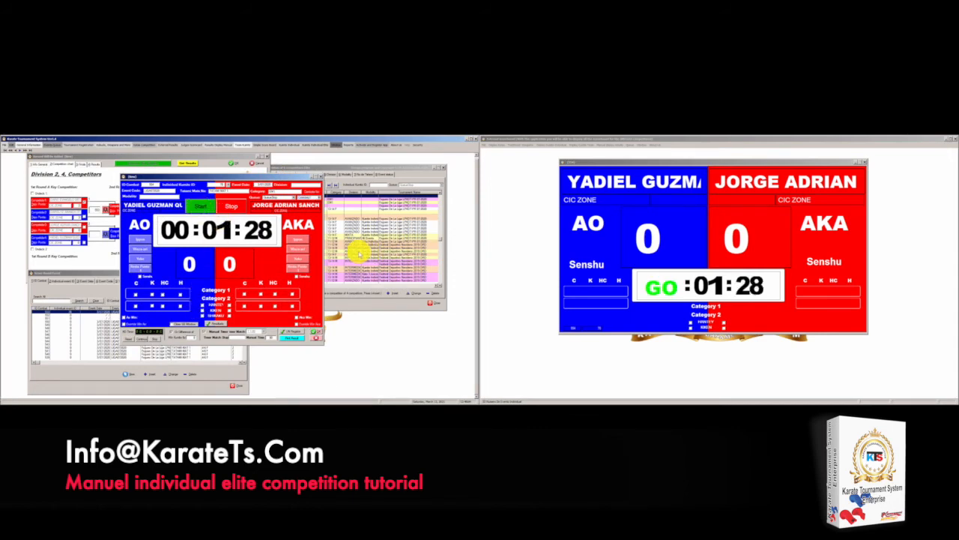
Award AO an Ippon and AKA one point, stopping the clock at 01:21
left_click(228, 206)
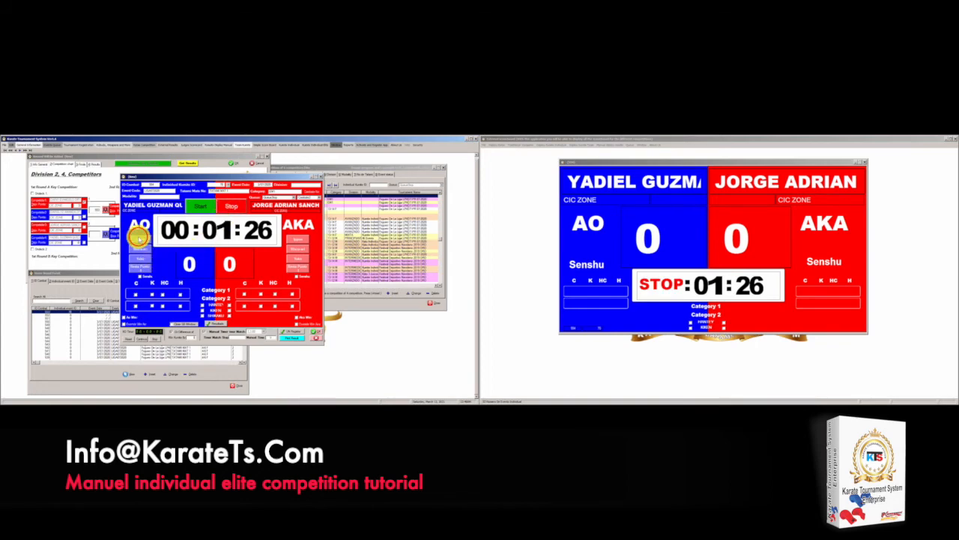
left_click(139, 238)
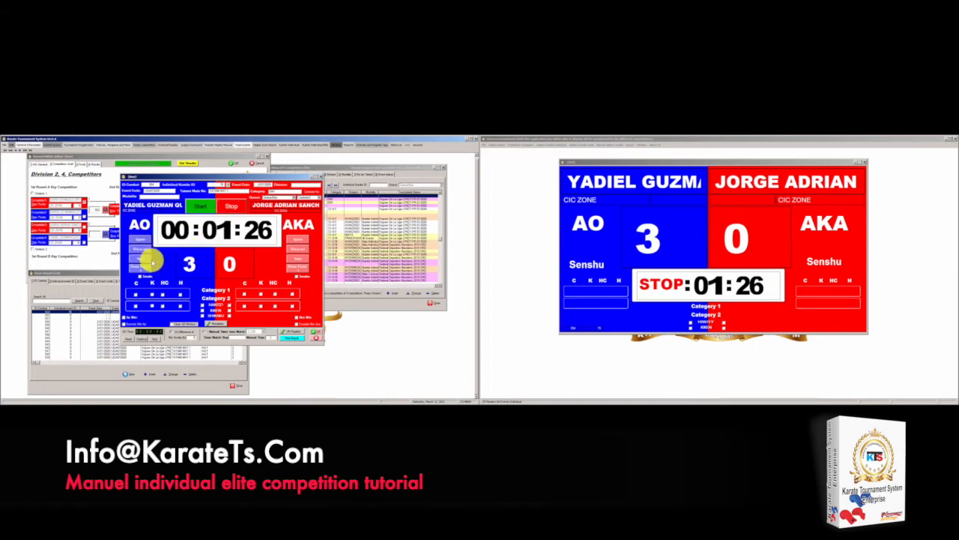
left_click(203, 207)
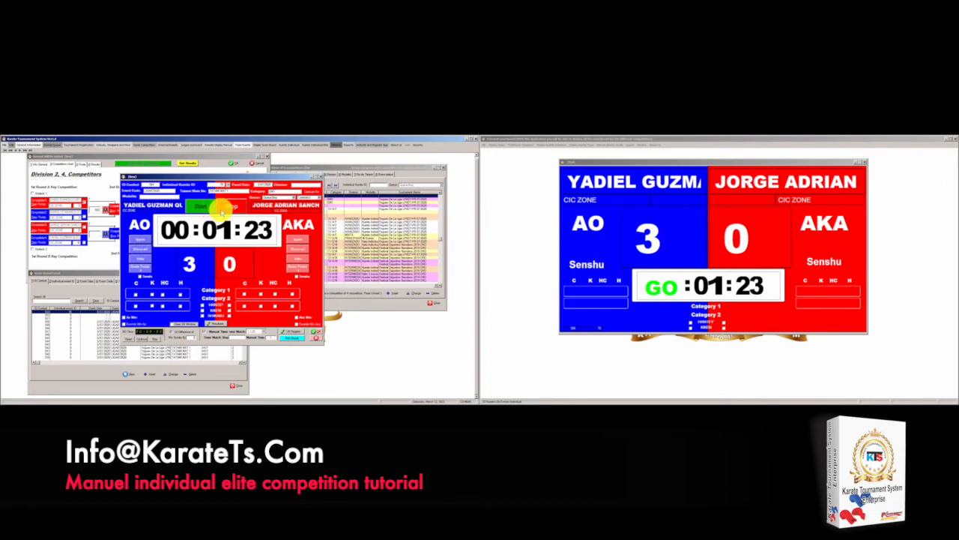
left_click(231, 207)
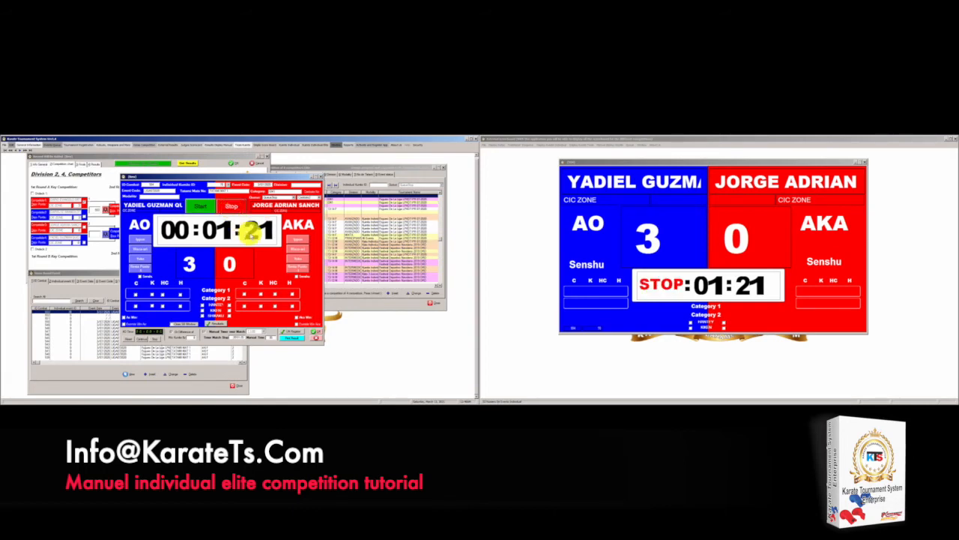
left_click(295, 259)
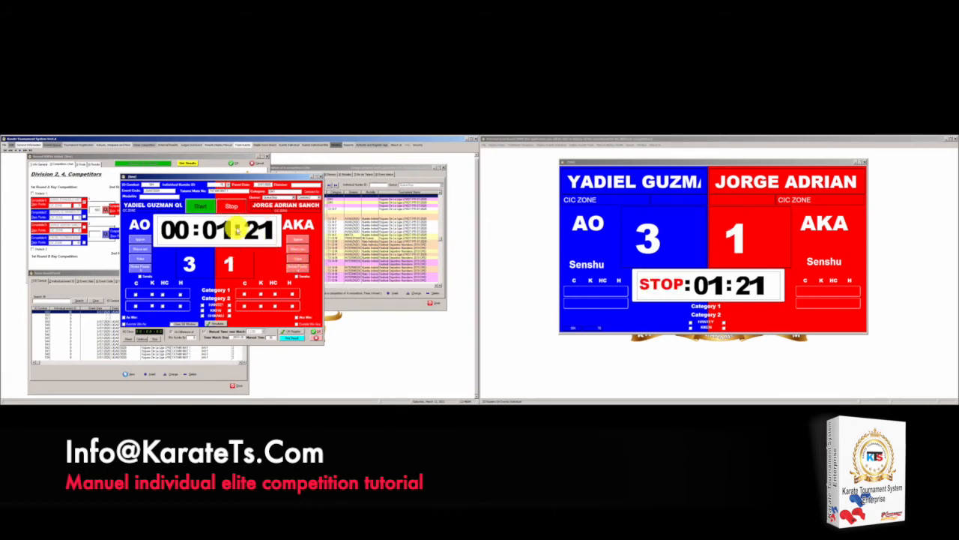
left_click(201, 206)
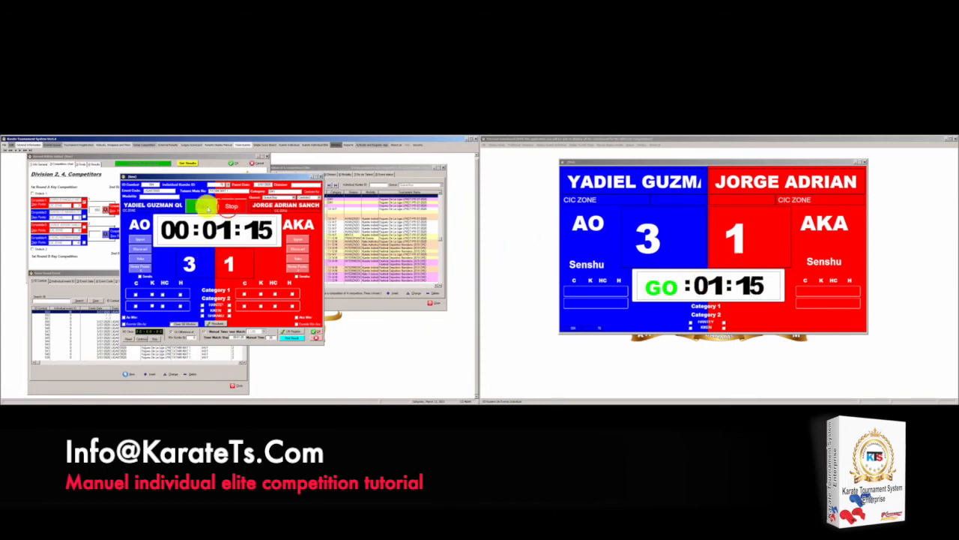
Give AO a second Ippon for 6–1, stop the clock at 01:09, and add another Ippon
left_click(231, 206)
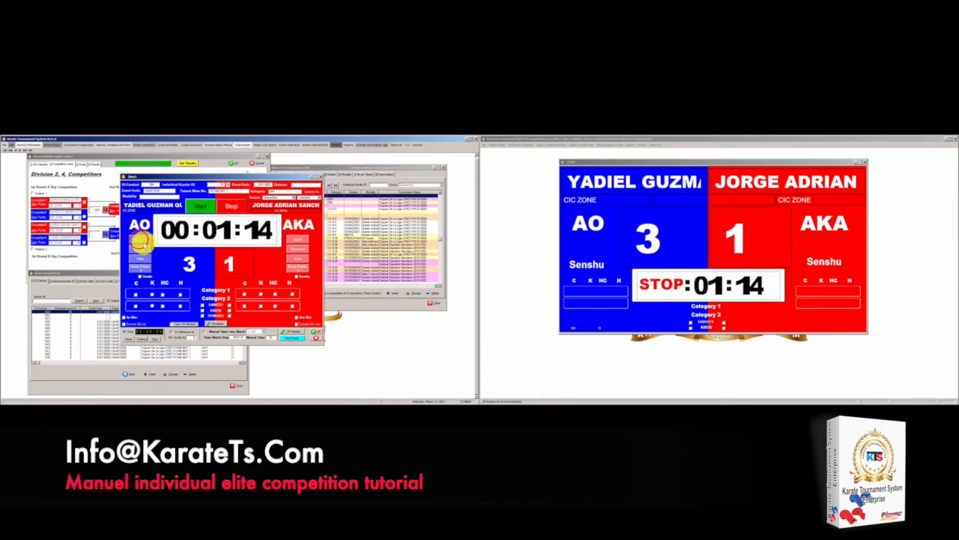
left_click(138, 240)
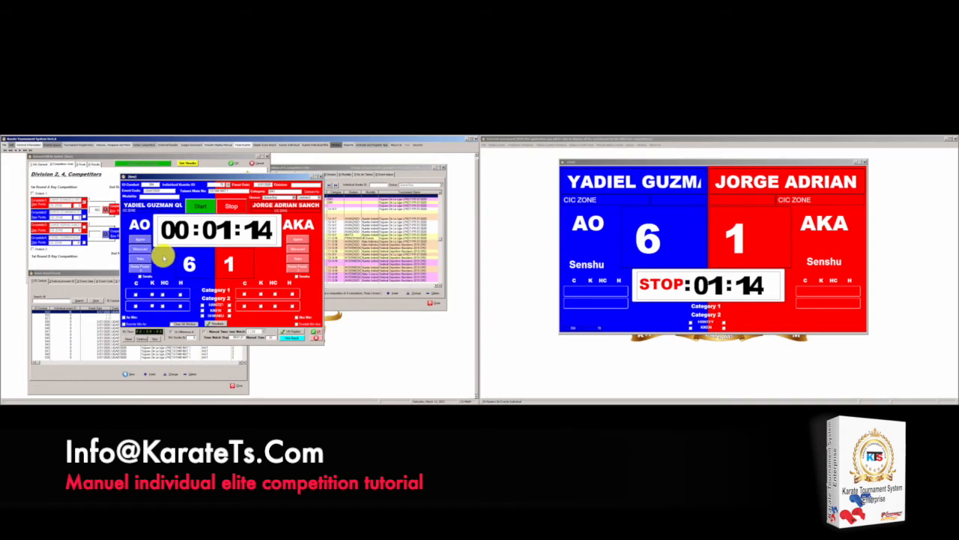
left_click(204, 208)
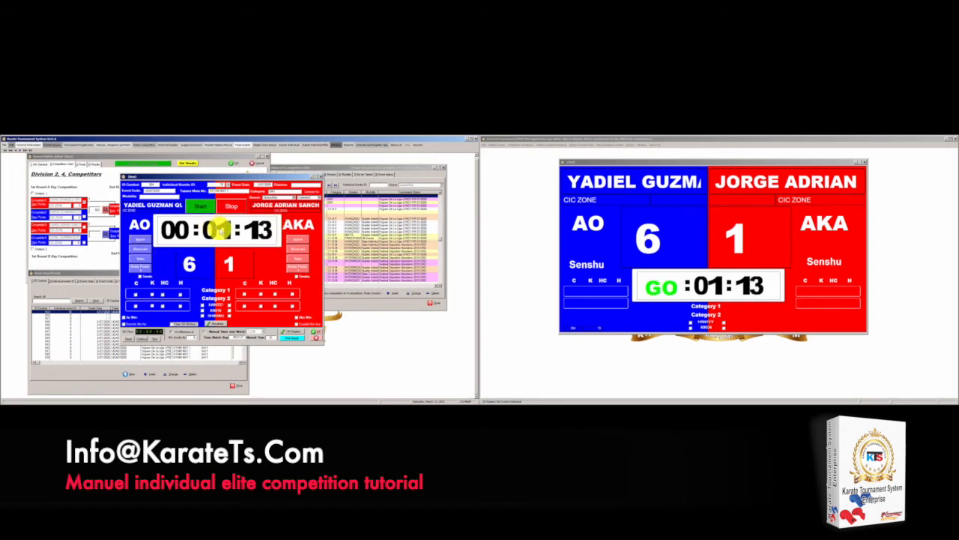
left_click(229, 205)
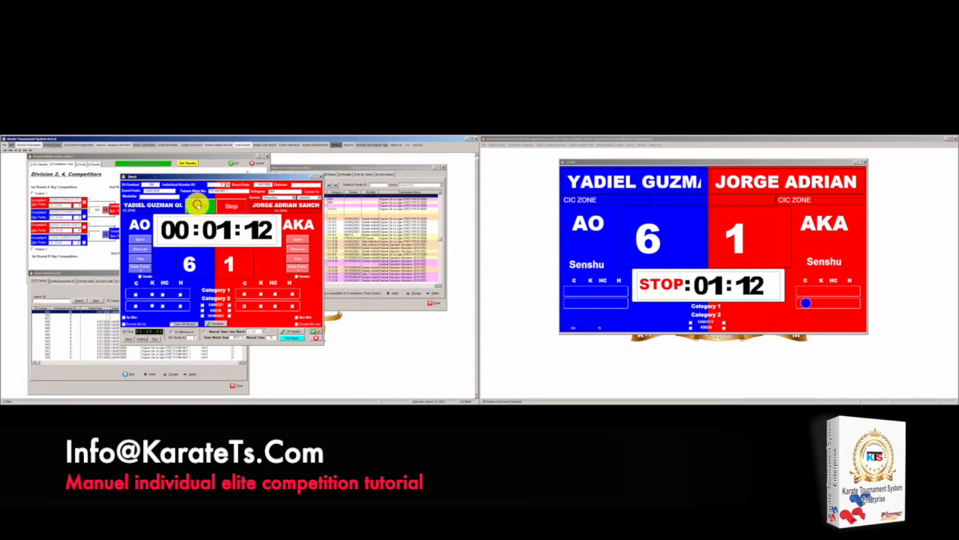
left_click(198, 208)
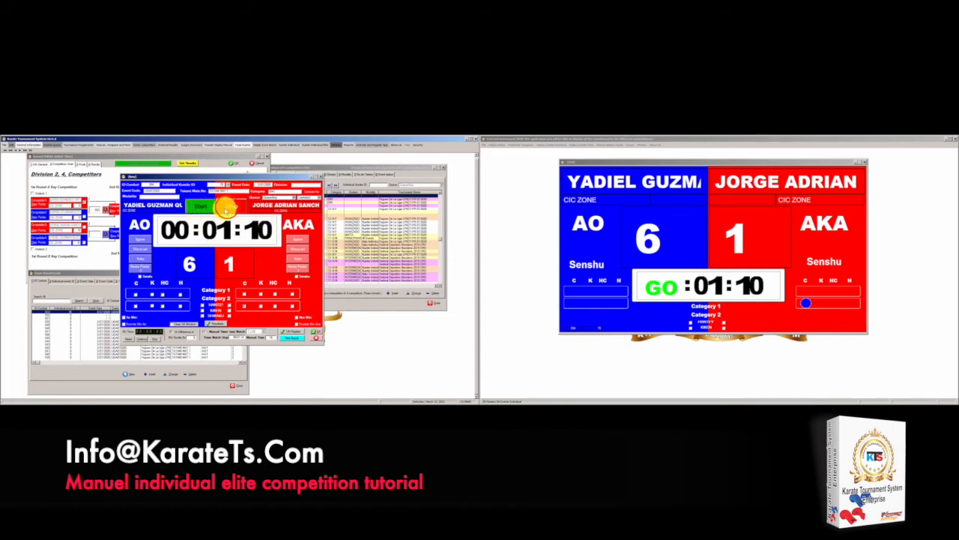
left_click(228, 207)
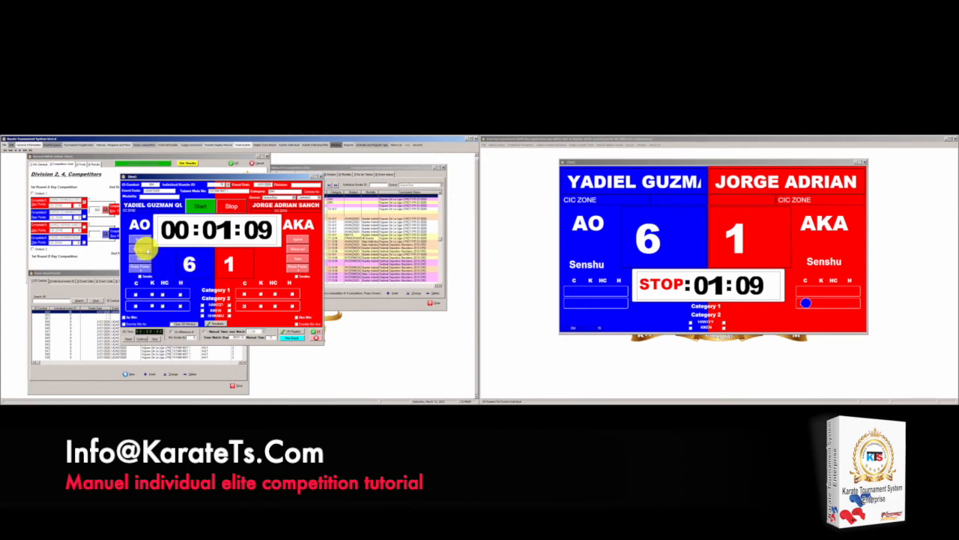
left_click(141, 242)
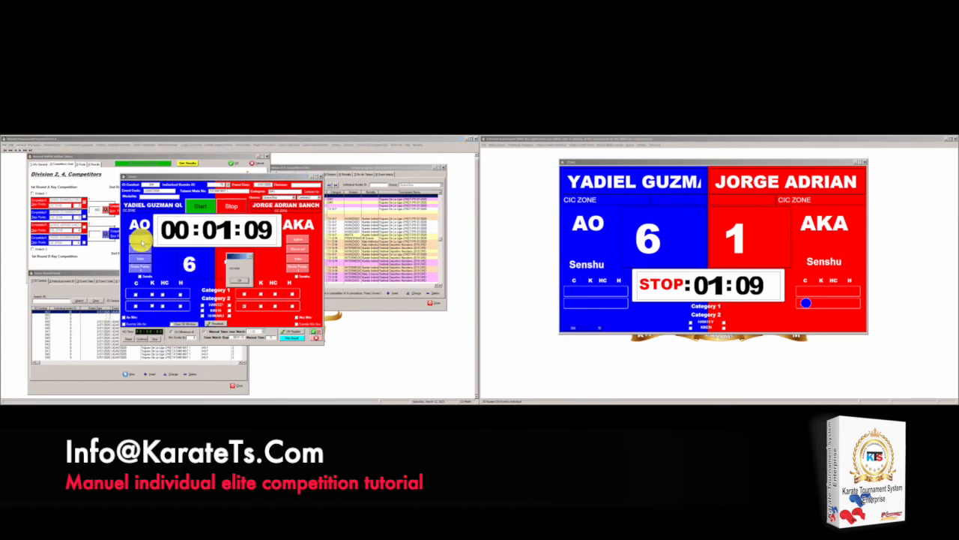
Acknowledge the AO WIN message with AO leading 9–1
left_click(236, 276)
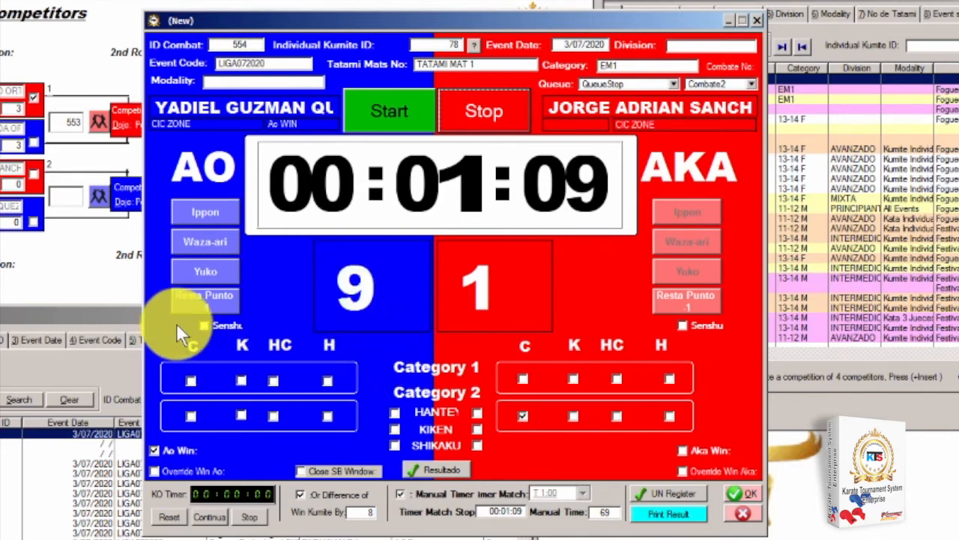
Cut AO's score by three points to 6, raise AKA to 4 with an Ippon, then award AO an Ippon
left_click(205, 304)
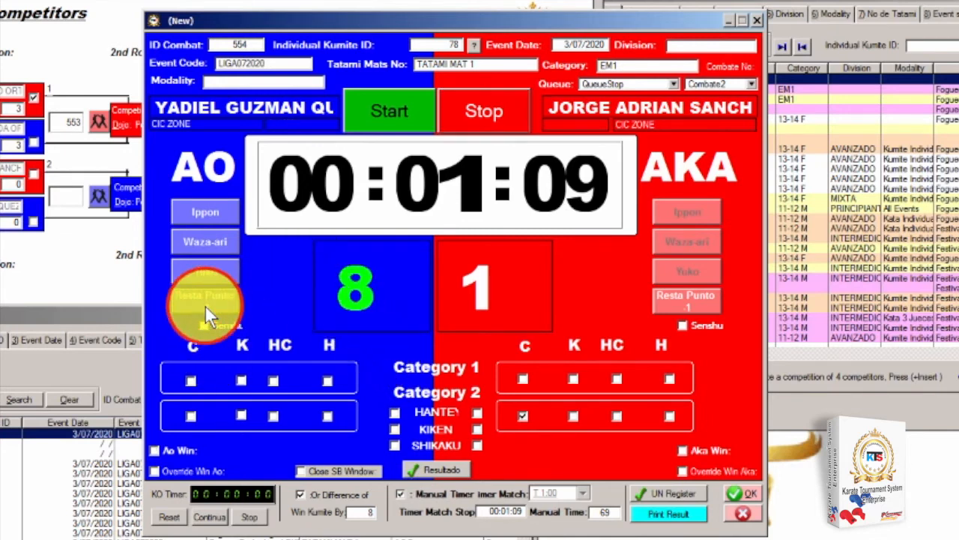
left_click(206, 304)
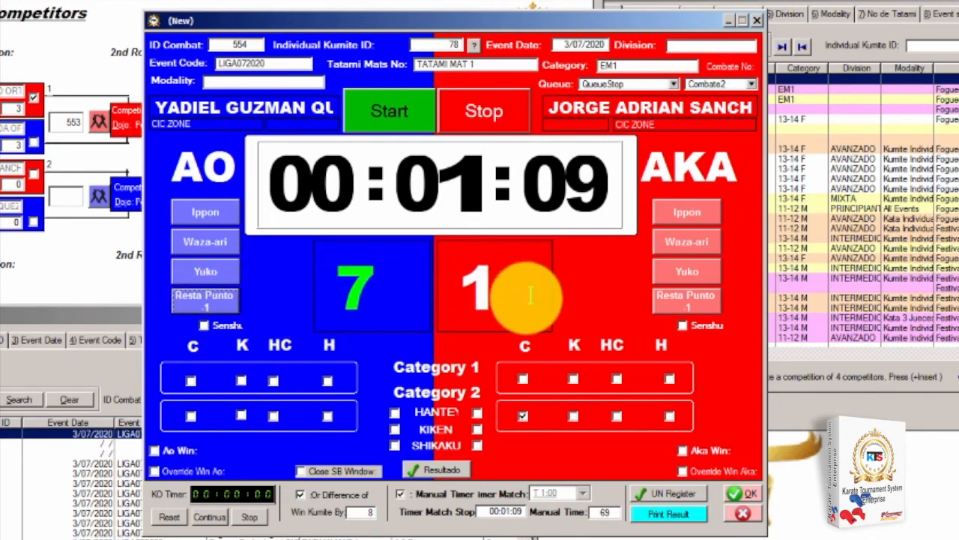
left_click(204, 299)
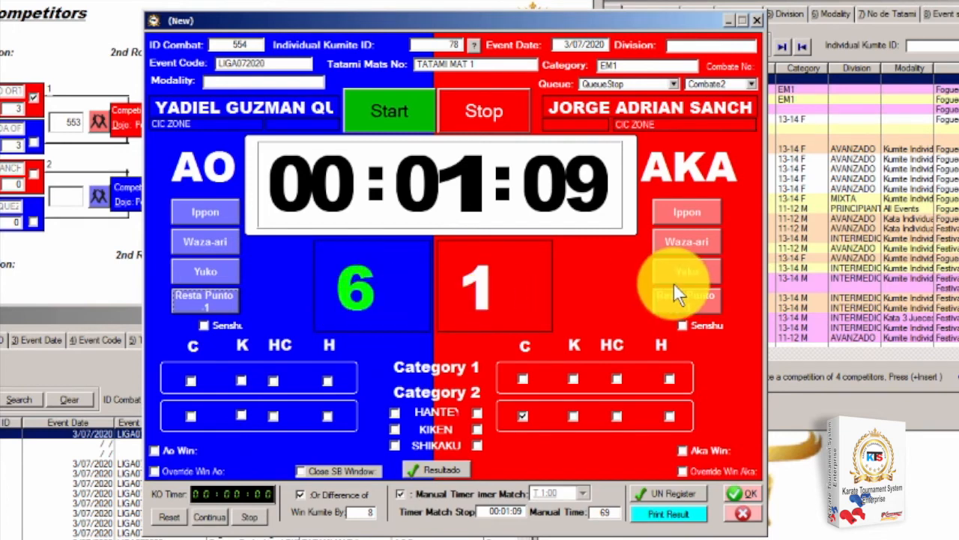
left_click(677, 211)
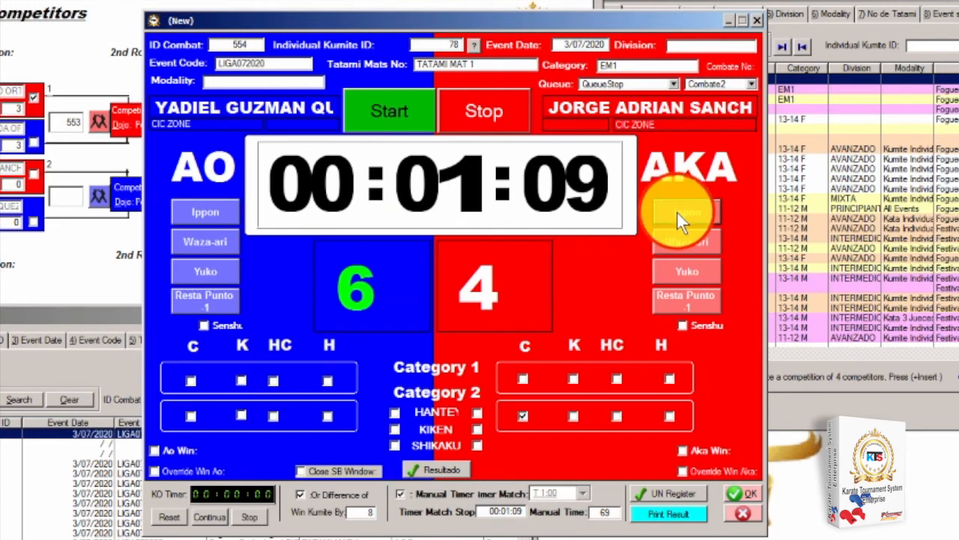
left_click(197, 218)
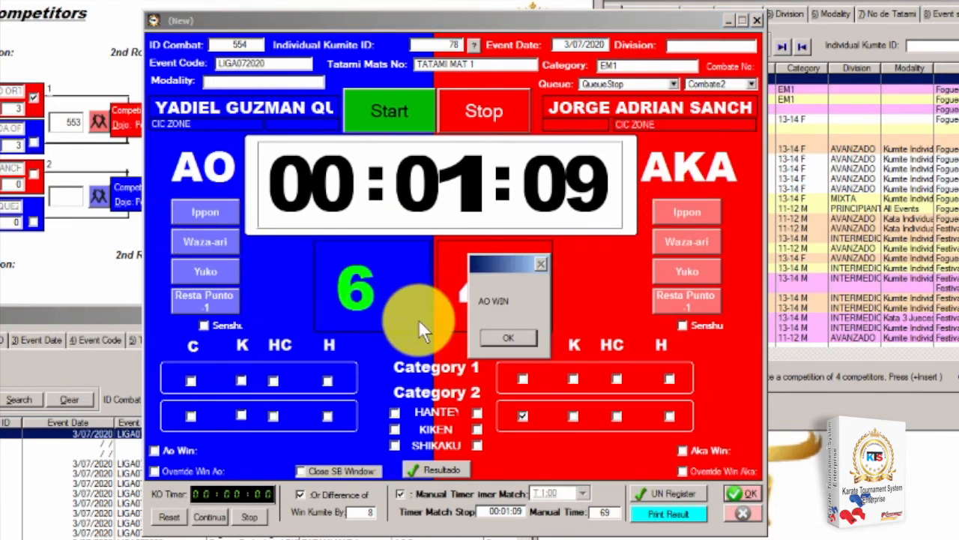
Turn off the win-by-difference rule, raise AO to 12 with an Ippon, and dismiss AO WIN
left_click(306, 494)
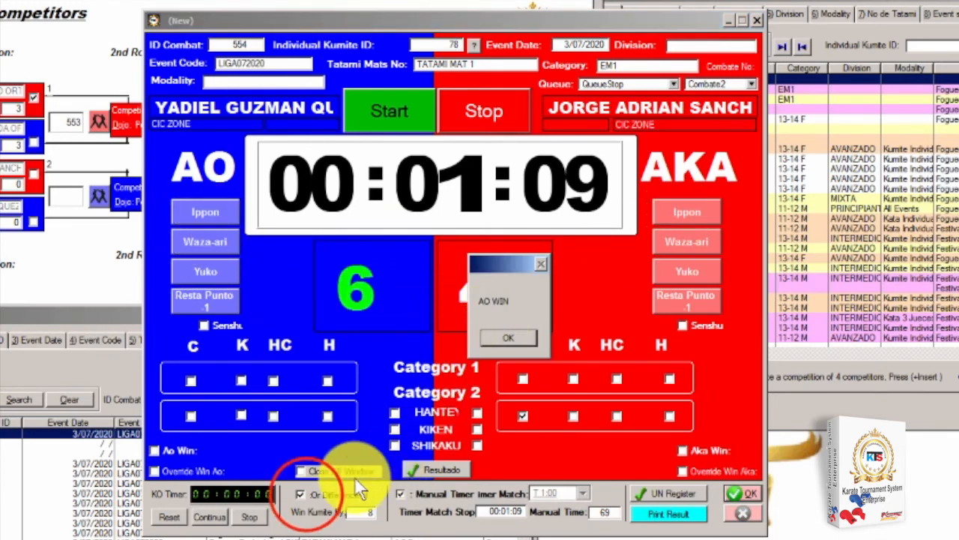
left_click(510, 338)
left_click(303, 492)
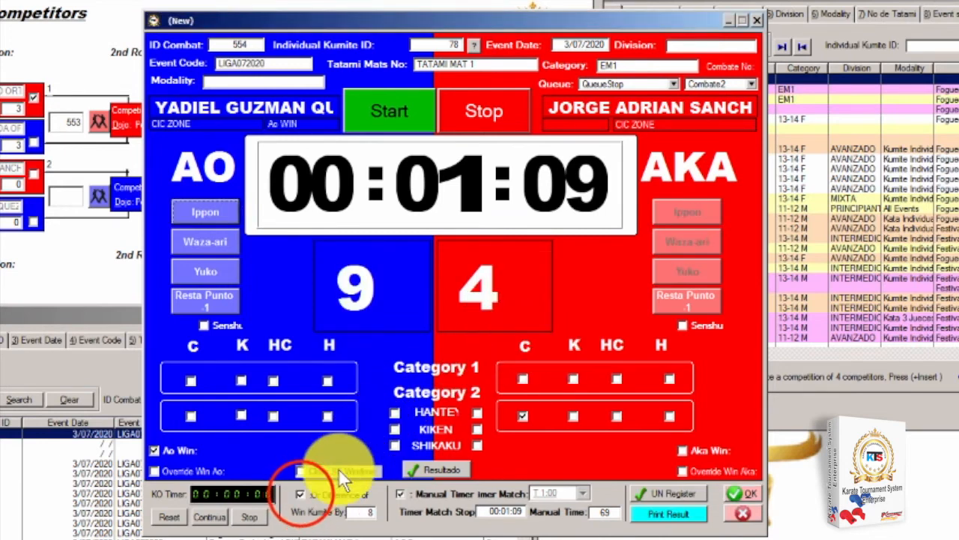
left_click(300, 494)
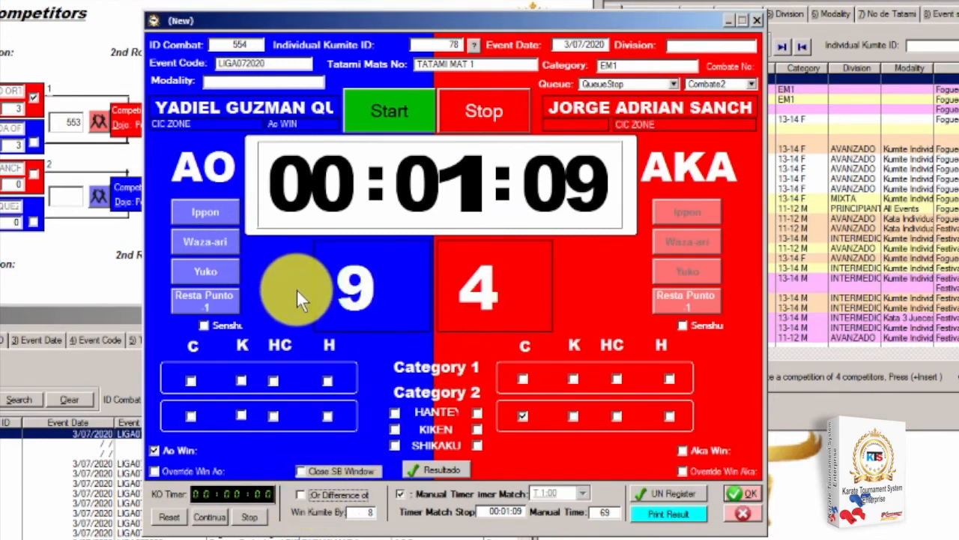
left_click(210, 214)
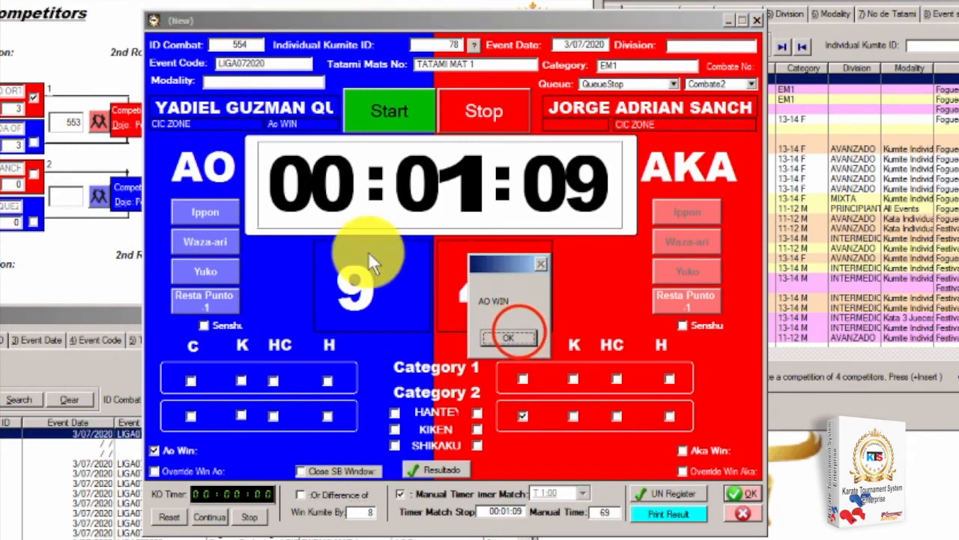
left_click(519, 332)
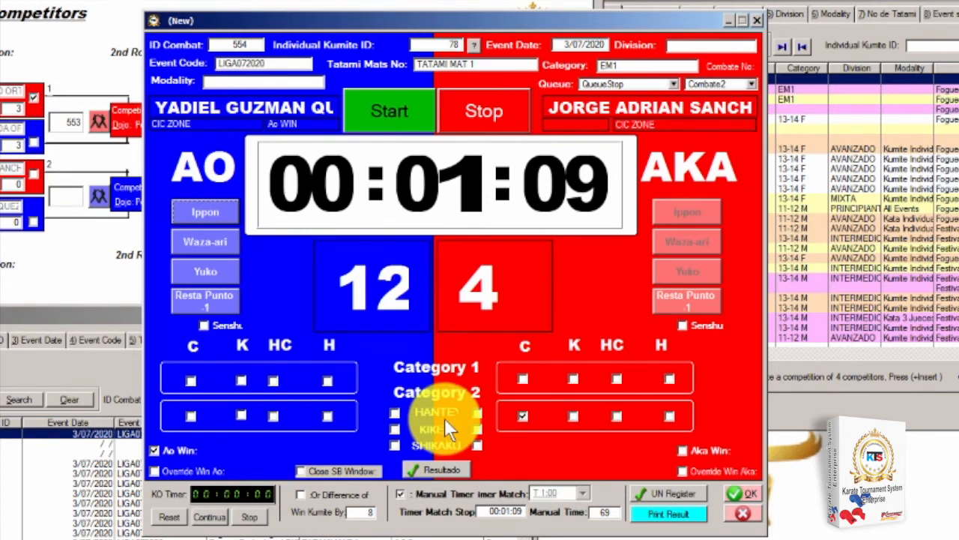
left_click(210, 304)
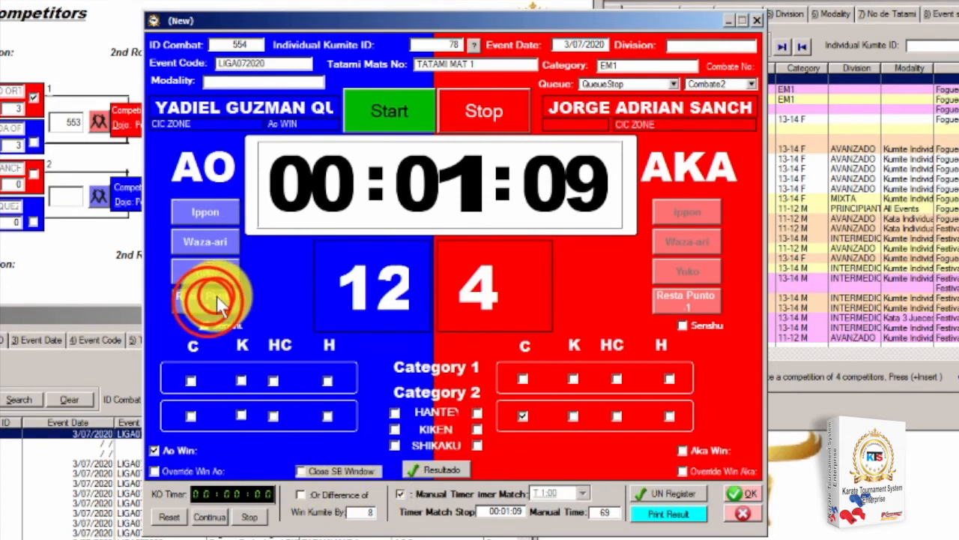
Bring AO's score back to 8 against AKA's 4 using point deductions, Ippon and Waza-ari
left_click(210, 302)
left_click(208, 301)
left_click(207, 300)
left_click(208, 302)
left_click(208, 301)
left_click(208, 301)
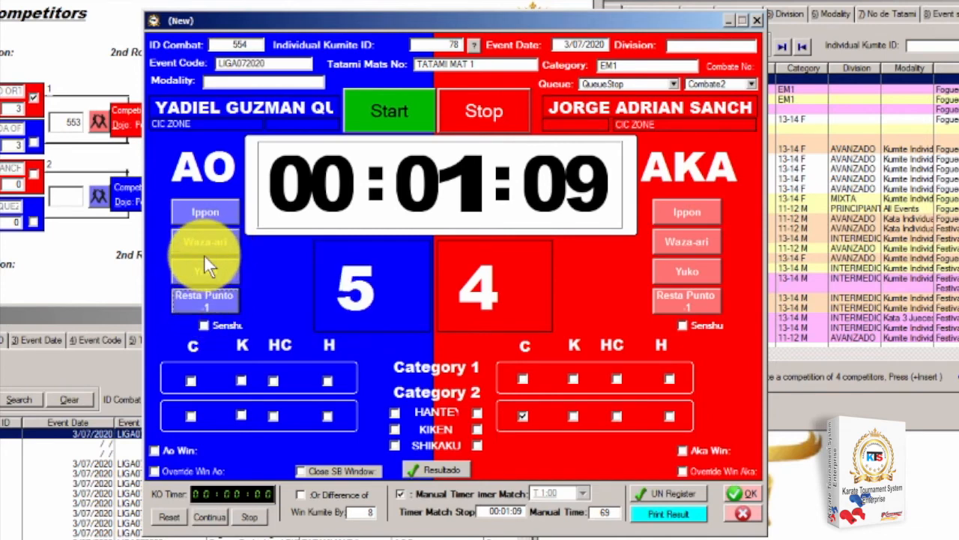
left_click(207, 213)
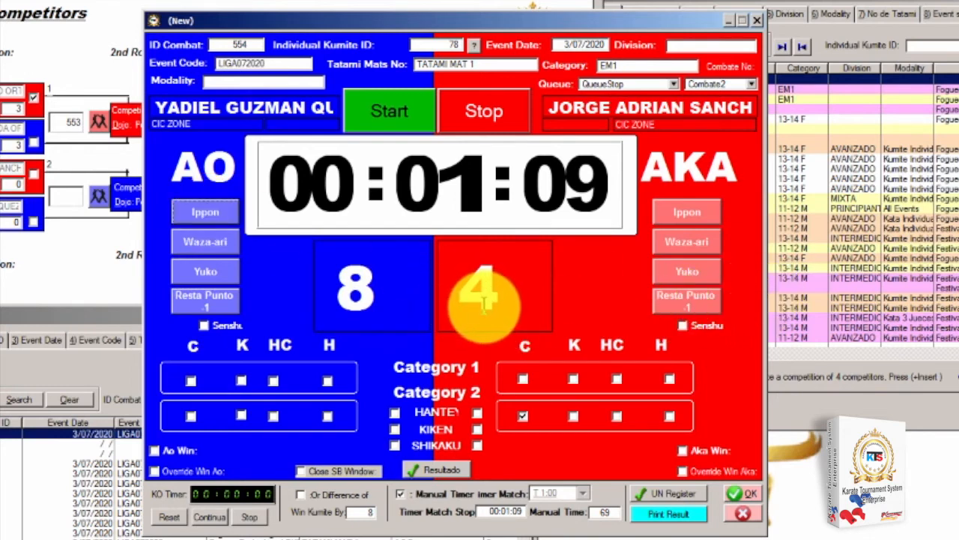
left_click(476, 114)
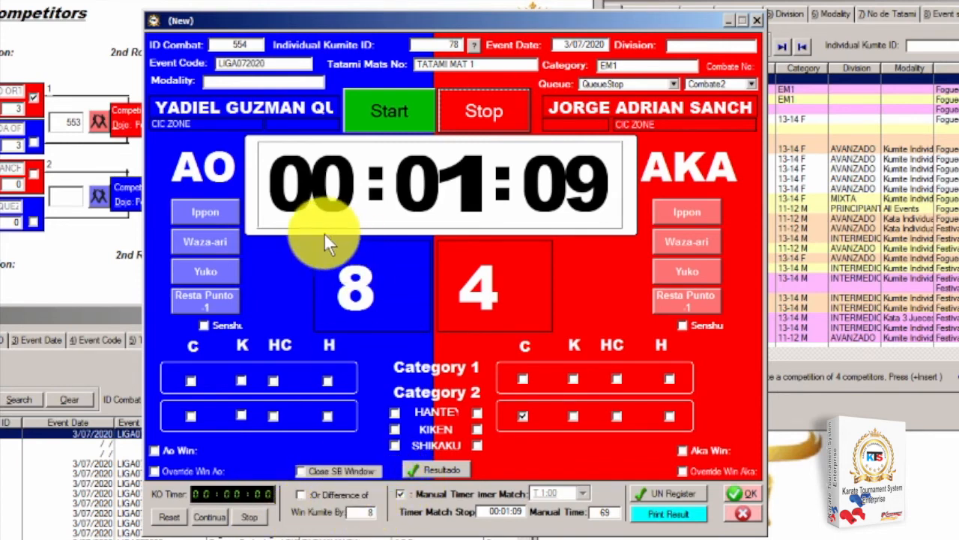
left_click(210, 300)
left_click(209, 297)
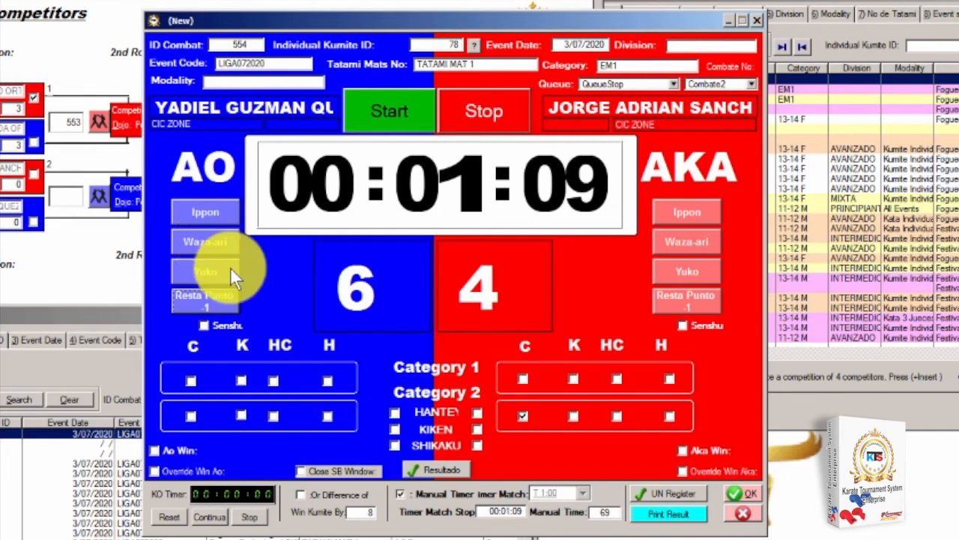
left_click(208, 244)
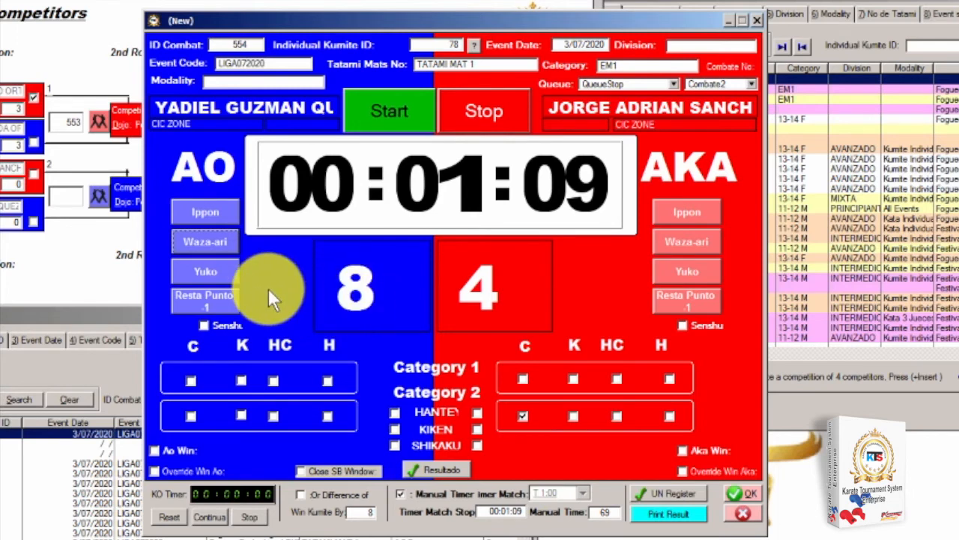
Give AO two ippons, then deduct three points from AO's score
left_click(204, 212)
left_click(203, 207)
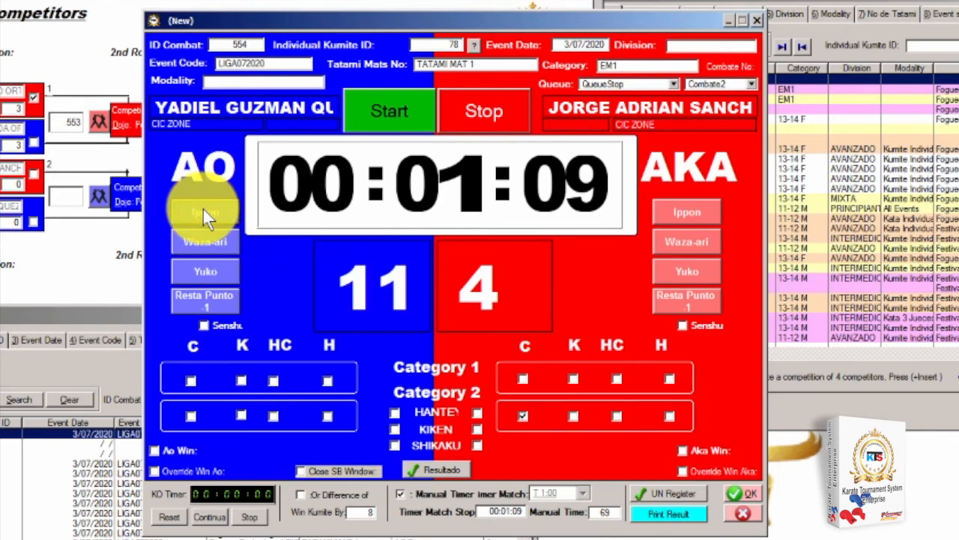
left_click(208, 300)
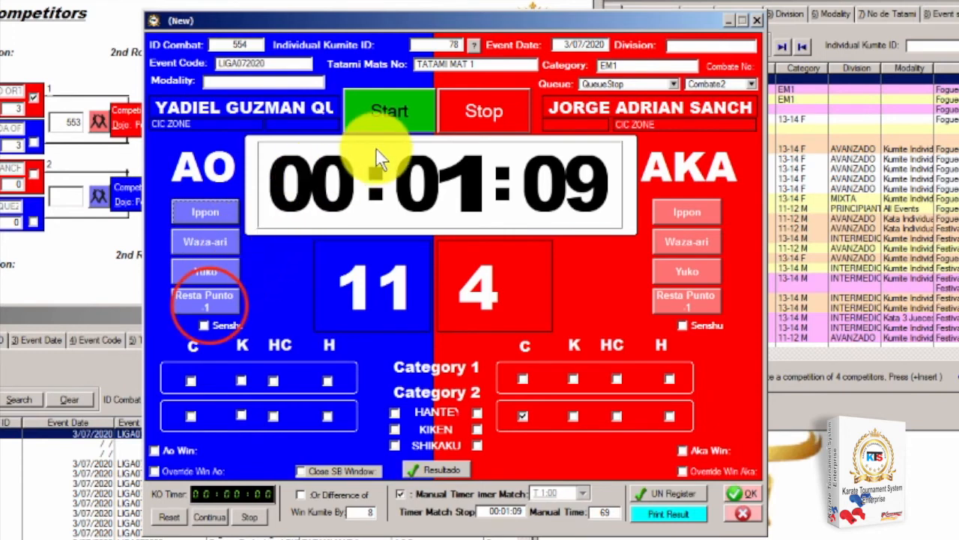
left_click(210, 307)
left_click(210, 306)
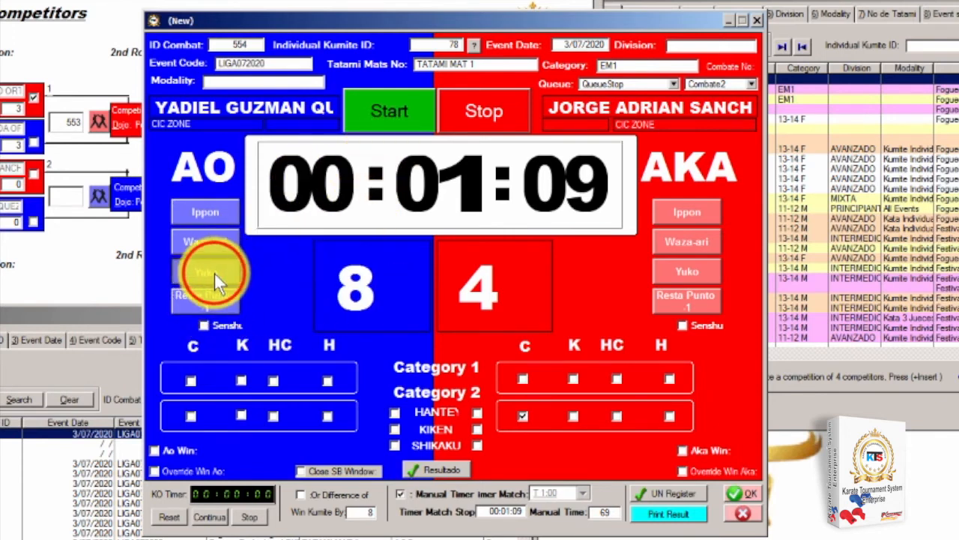
Add four yuko points for AO to reach 12–4 and confirm the AO win
left_click(214, 273)
left_click(214, 274)
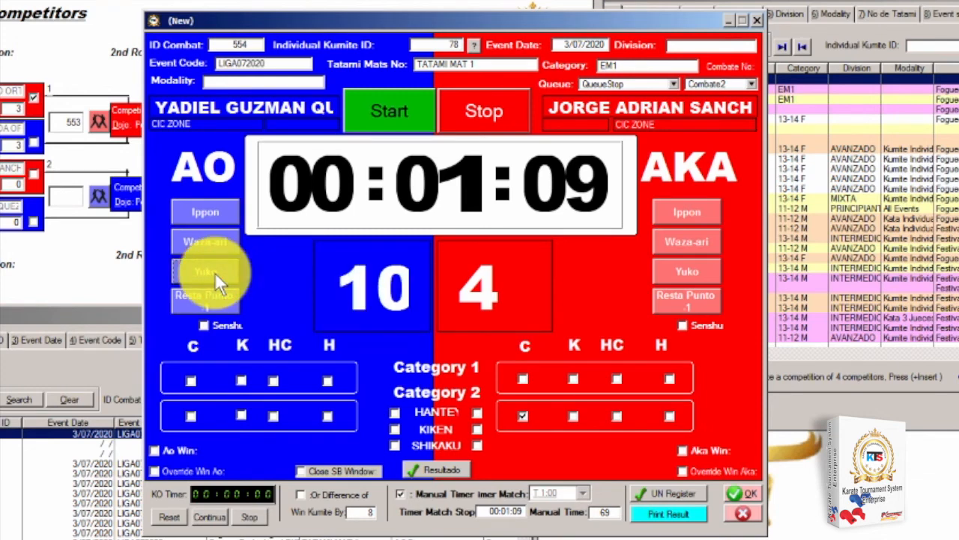
left_click(215, 272)
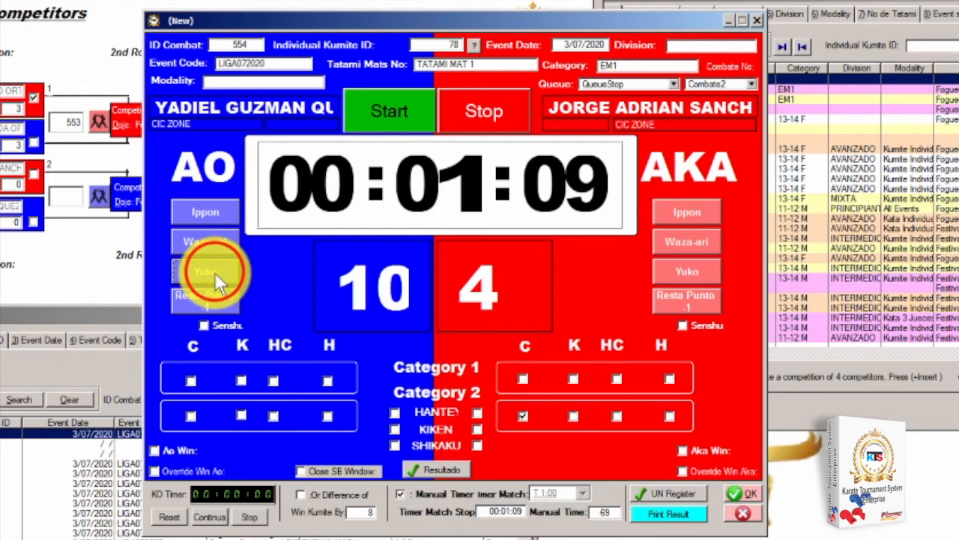
left_click(214, 272)
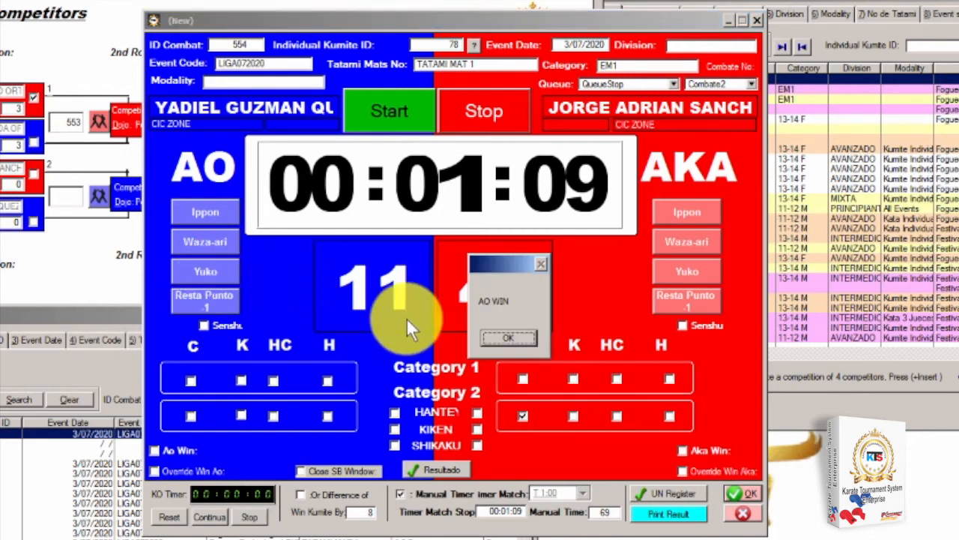
left_click(500, 337)
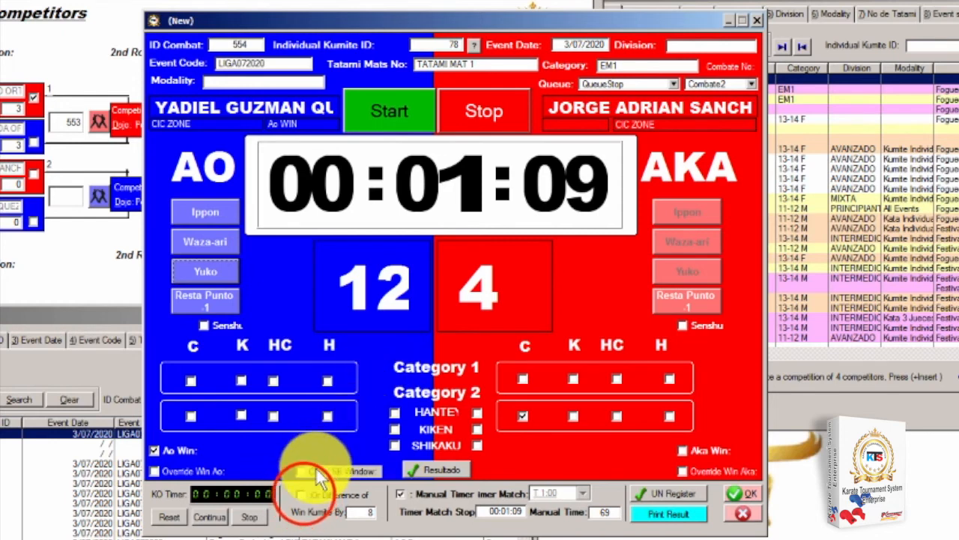
Turn on win by difference, cut AO to 7, add a yuko for 8–4, and confirm AO's win
left_click(302, 495)
left_click(196, 297)
left_click(193, 299)
left_click(192, 299)
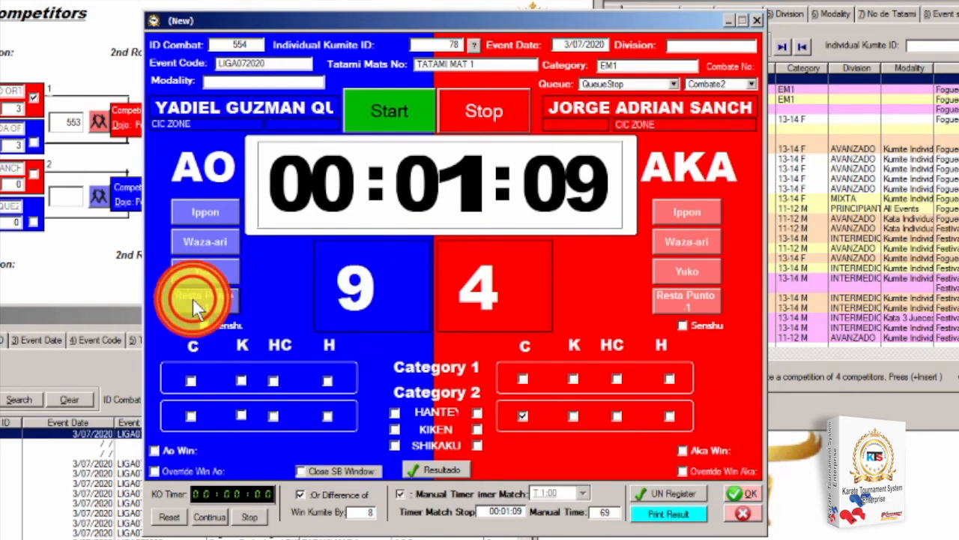
left_click(193, 299)
left_click(192, 298)
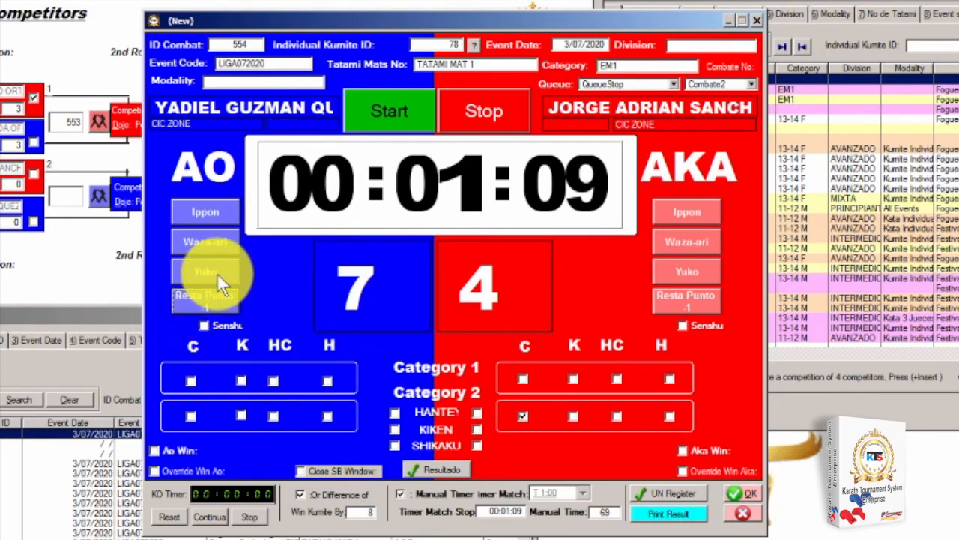
left_click(199, 268)
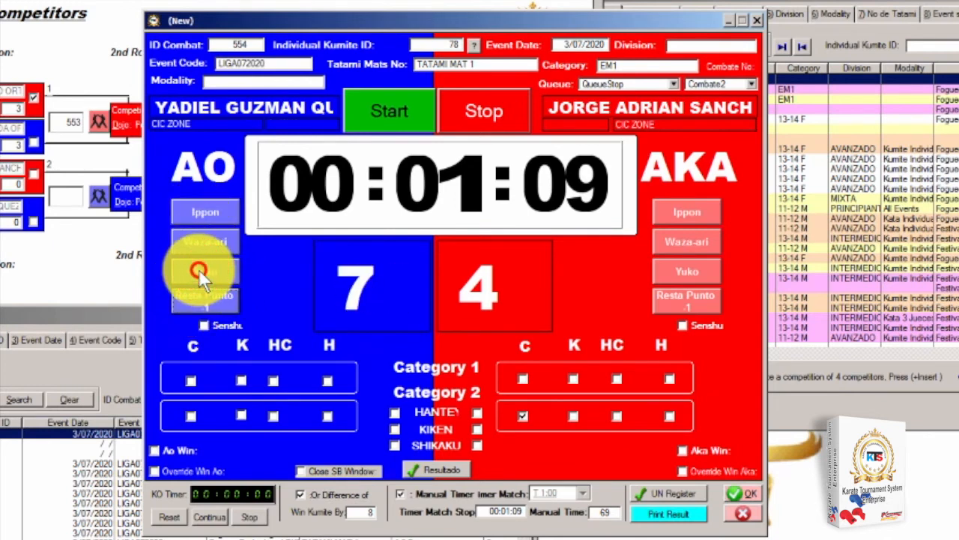
left_click(491, 334)
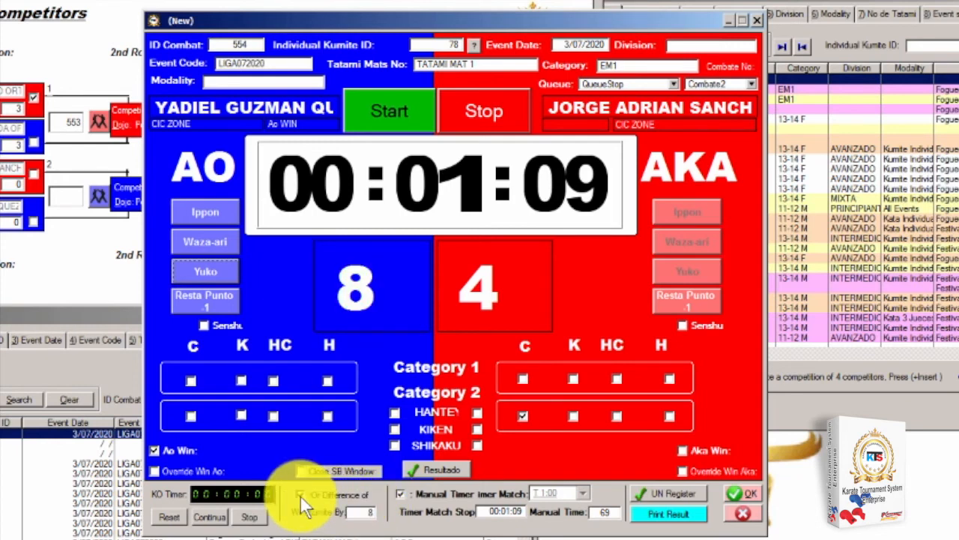
Tick 'Or Difference of' so AO's 8–4 lead counts as a win by point difference
left_click(300, 496)
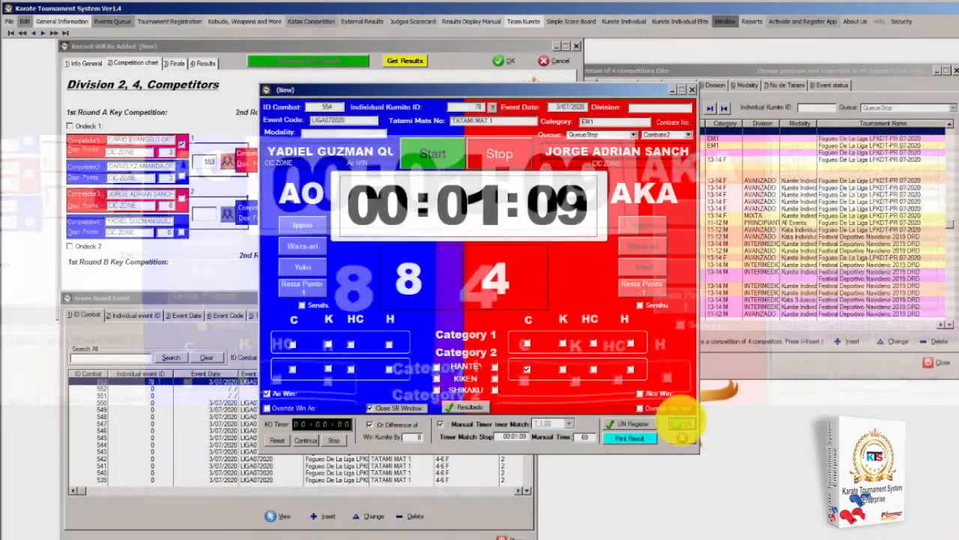
Save the 8–4 match and advance Competitor4 from combat 554 into the second round
left_click(682, 424)
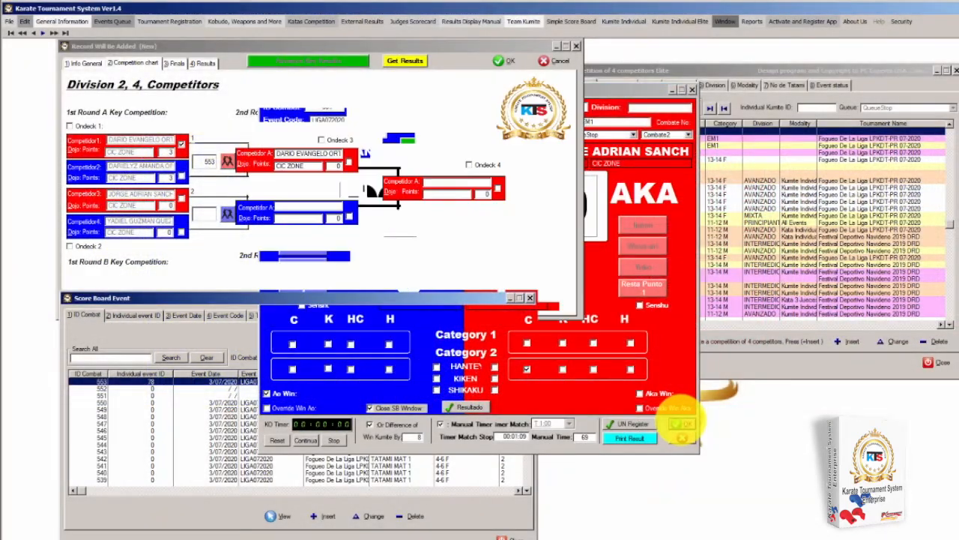
left_click(404, 61)
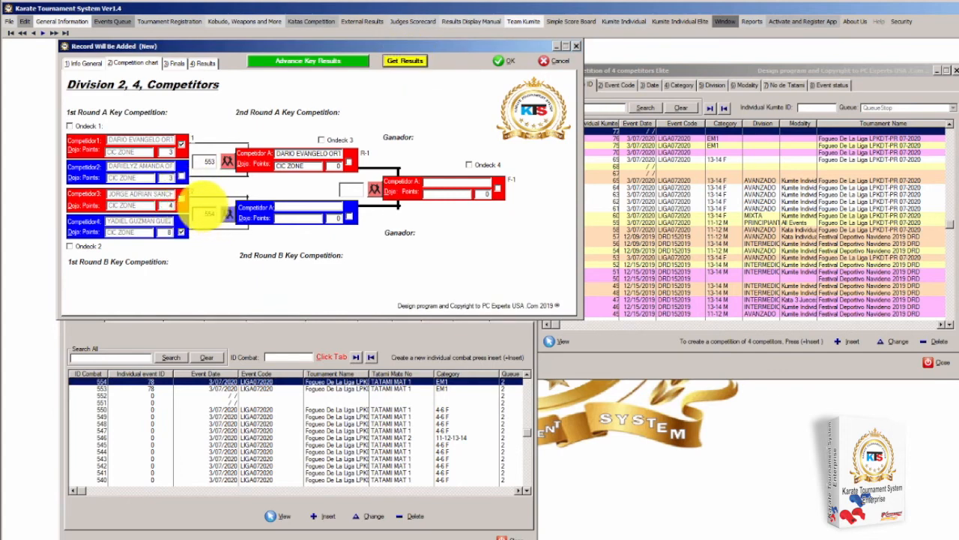
left_click(181, 232)
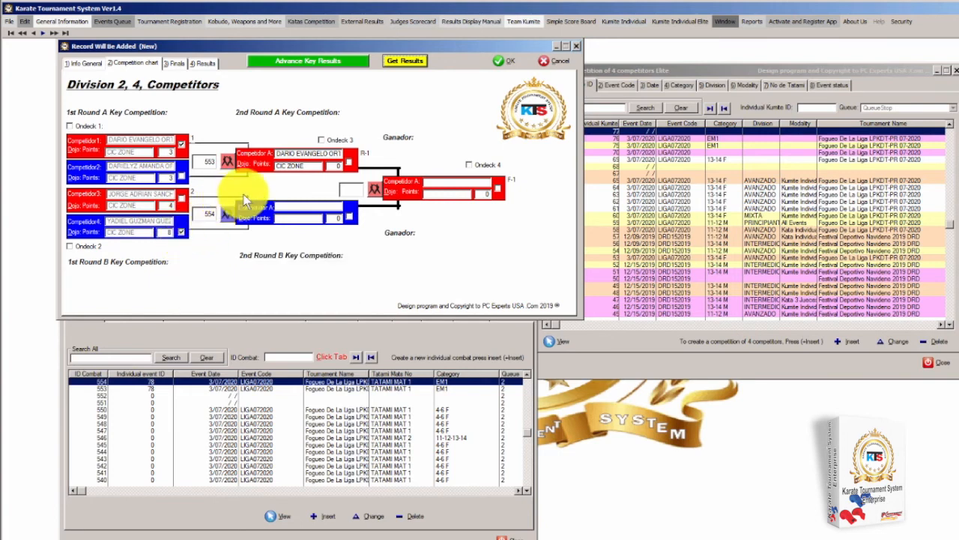
left_click(323, 61)
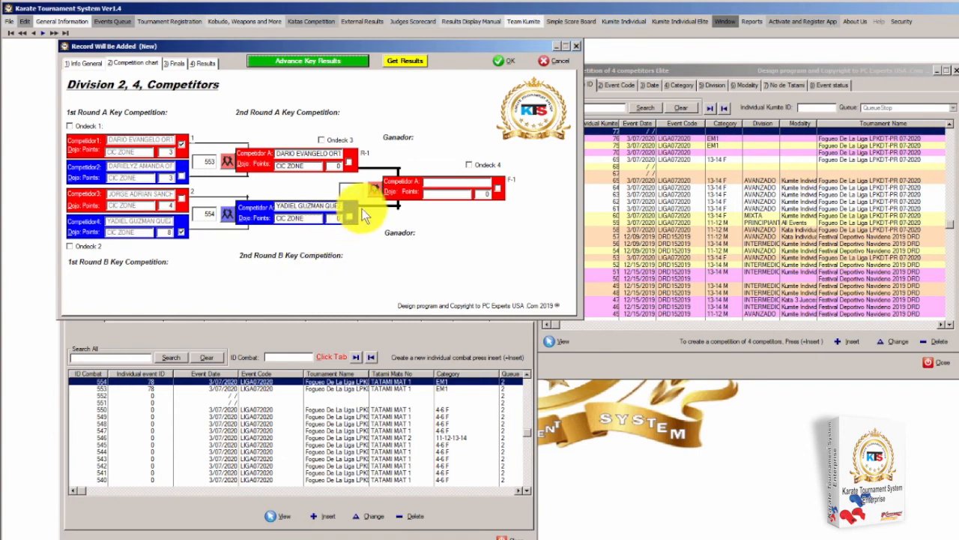
left_click(377, 186)
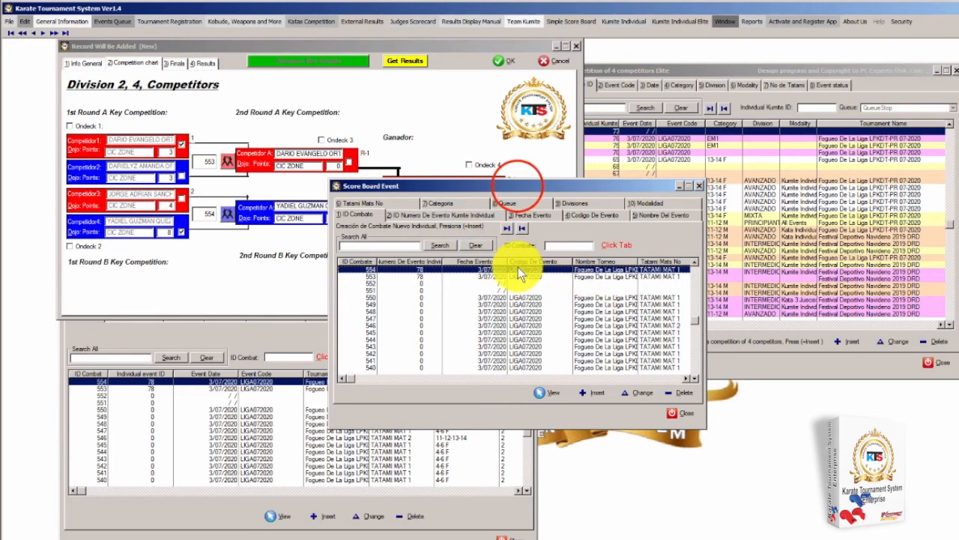
Insert new combat 555 for event 78 from the LIGA072020 competitions
left_click_drag(515, 186, 297, 294)
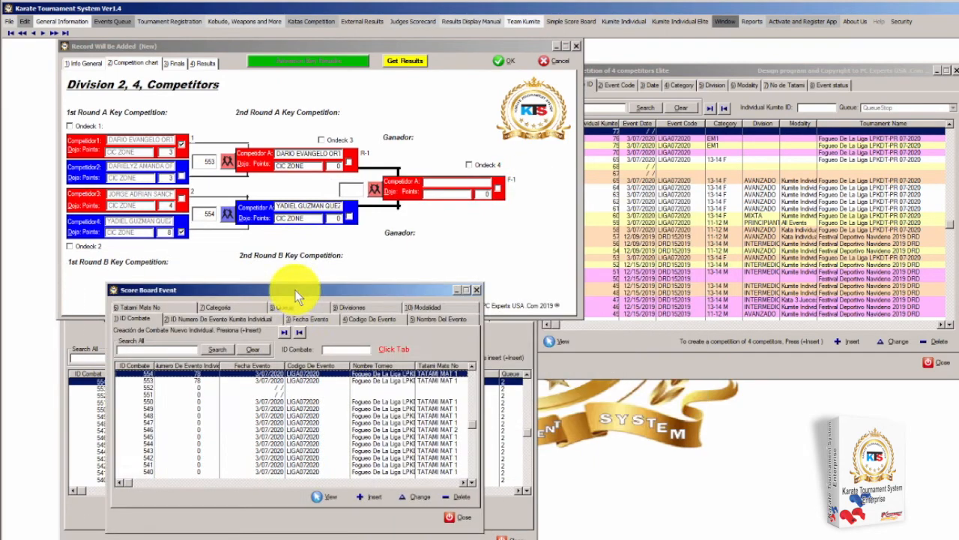
left_click(374, 497)
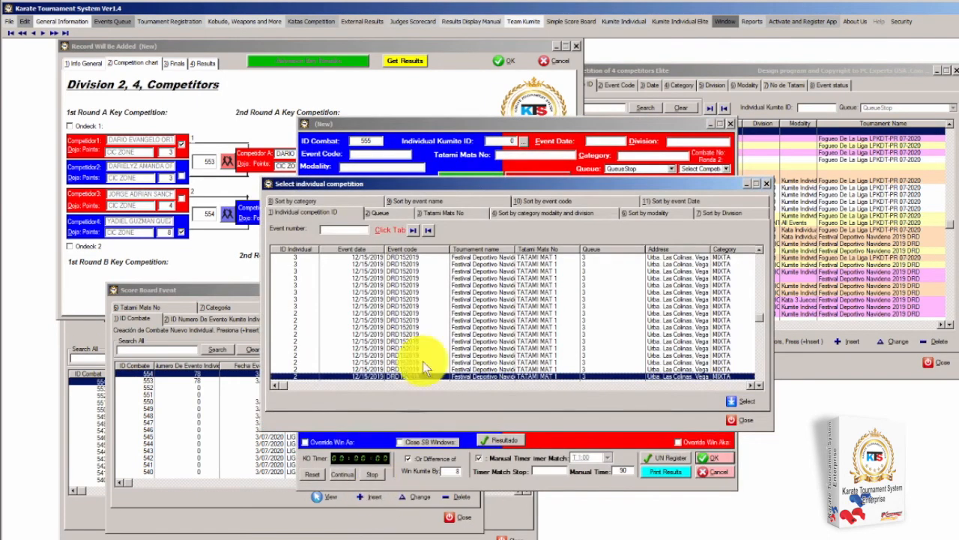
left_click(428, 229)
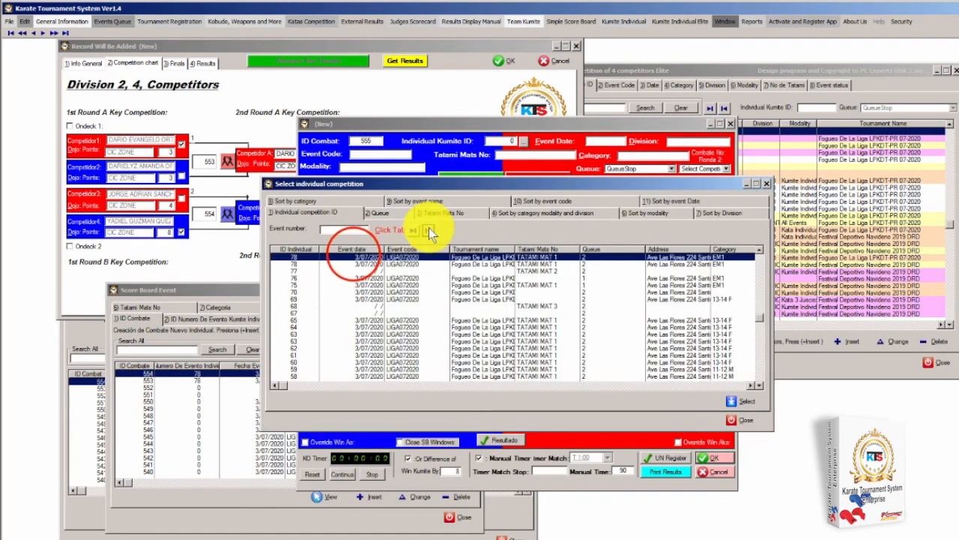
double_click(352, 257)
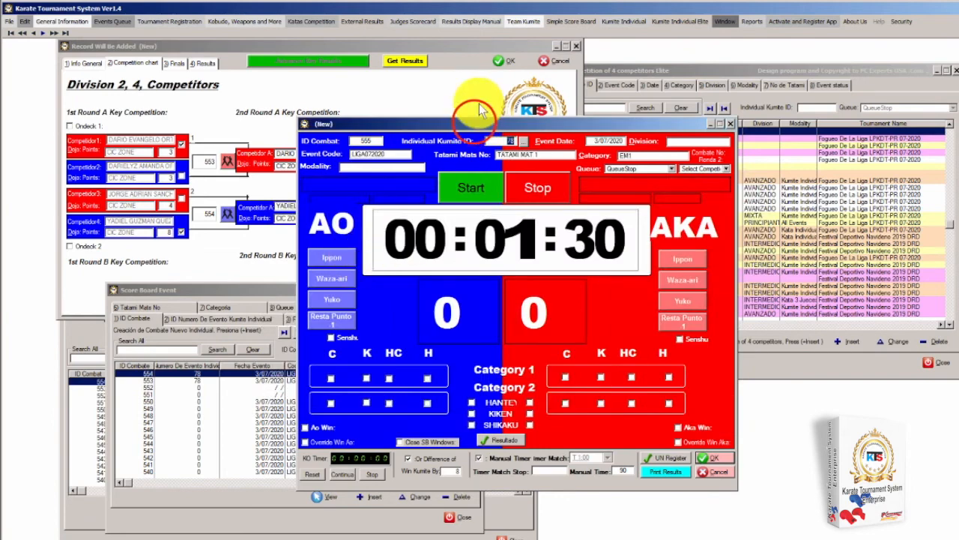
Load the two Ronda1 finalists into combat 555 and move the form aside to show the bracket
left_click_drag(478, 123, 402, 135)
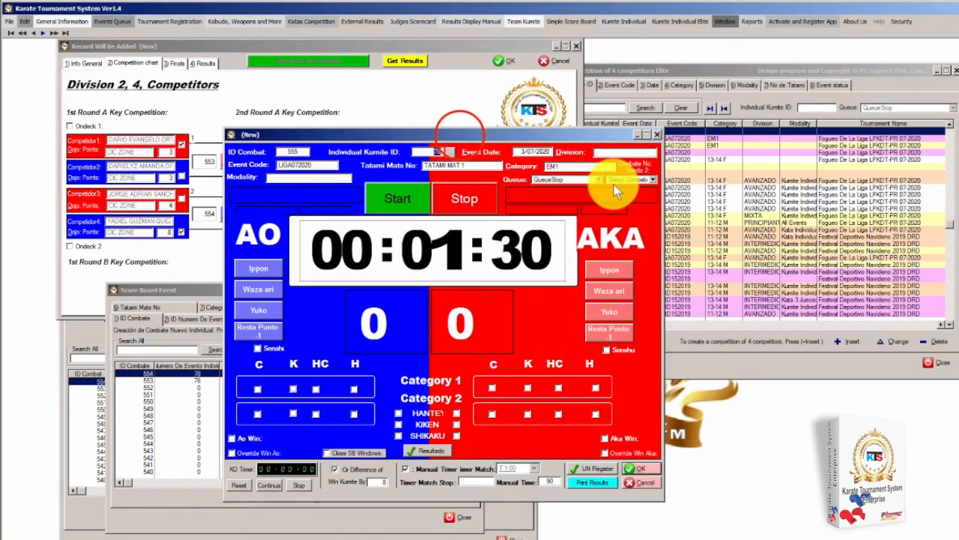
left_click_drag(461, 135, 730, 169)
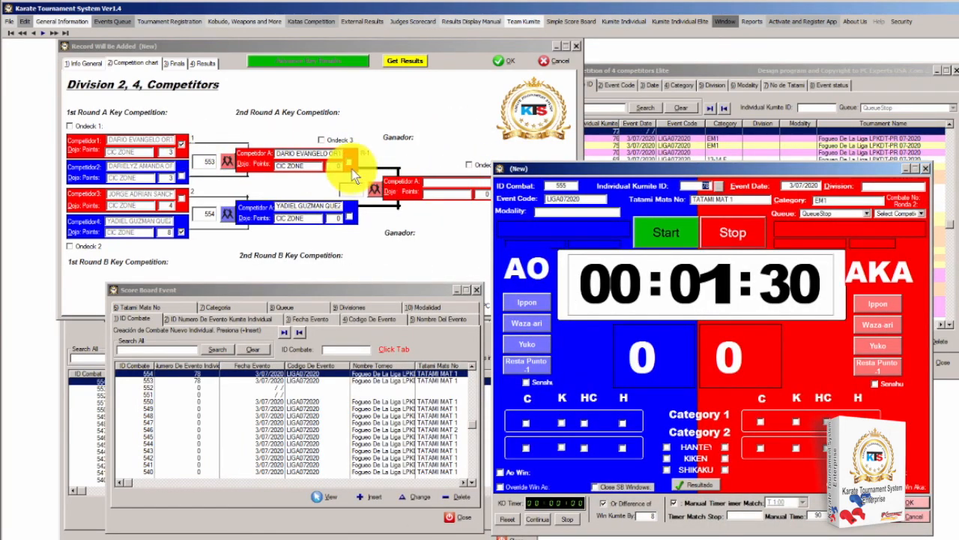
left_click_drag(583, 167, 253, 156)
left_click(592, 204)
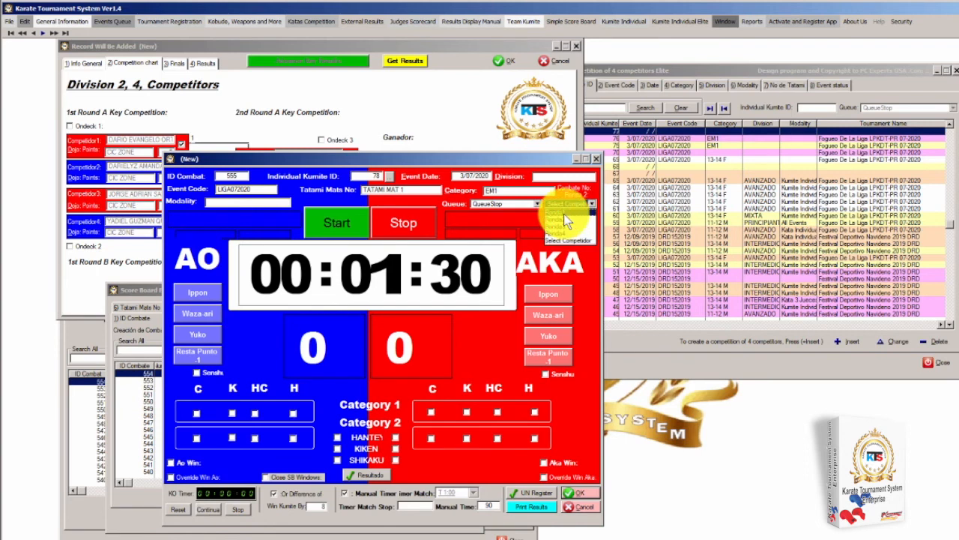
left_click(564, 213)
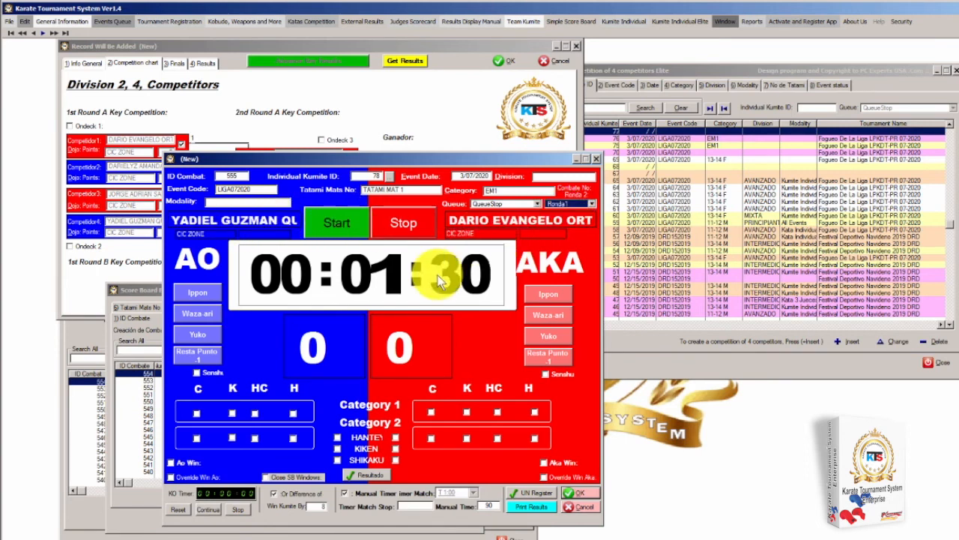
left_click(377, 160)
left_click_drag(377, 160, 750, 180)
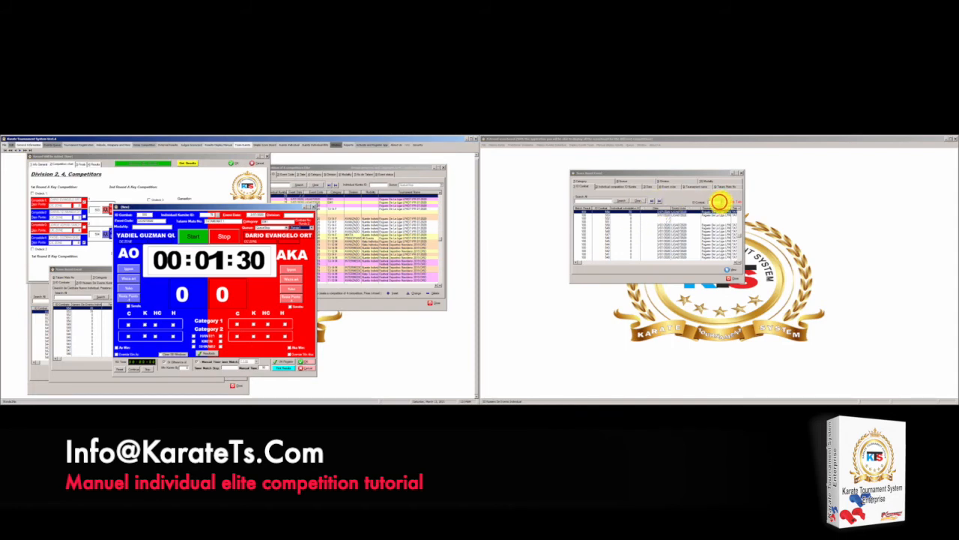
Show combat 555 on the external scoreboard, run the clock, give AKA an ippon for 3–0, and save
left_click(720, 201)
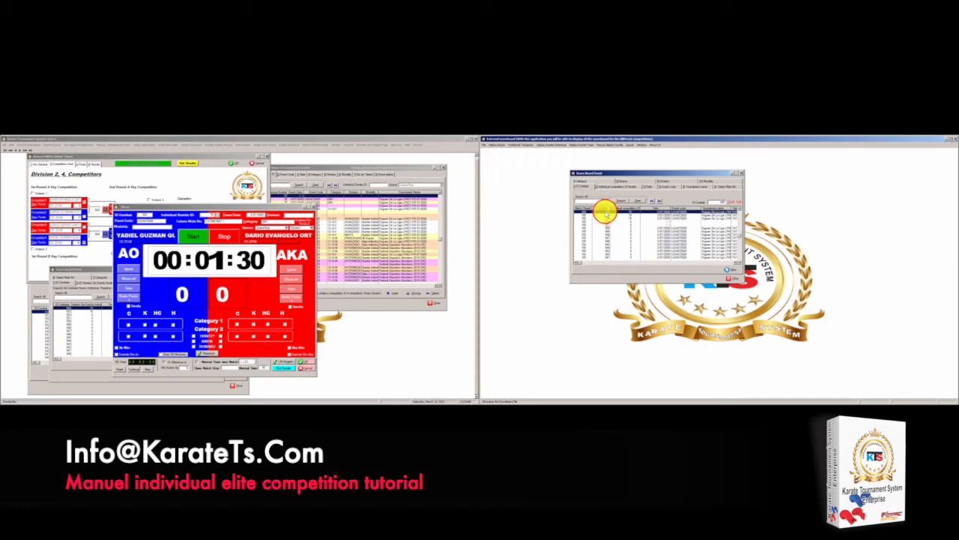
double_click(604, 211)
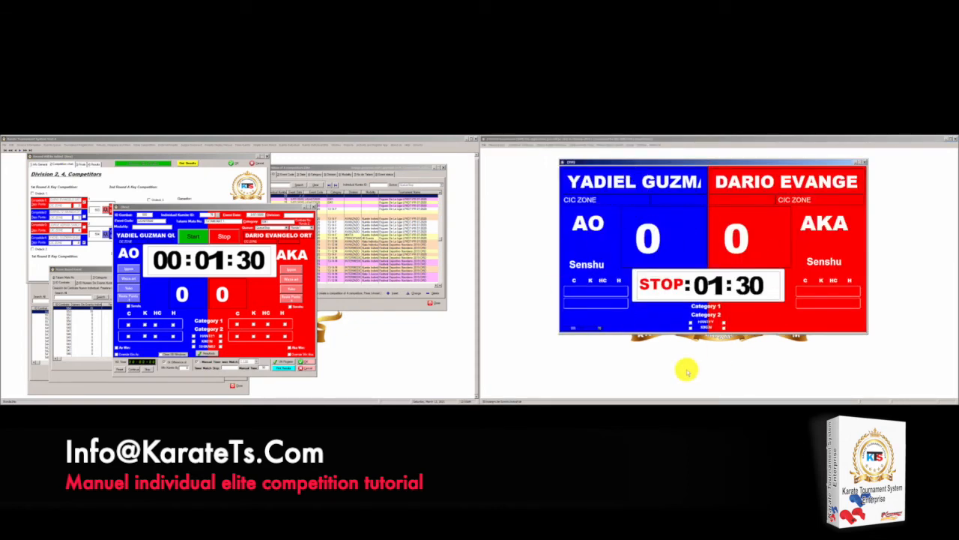
left_click(193, 237)
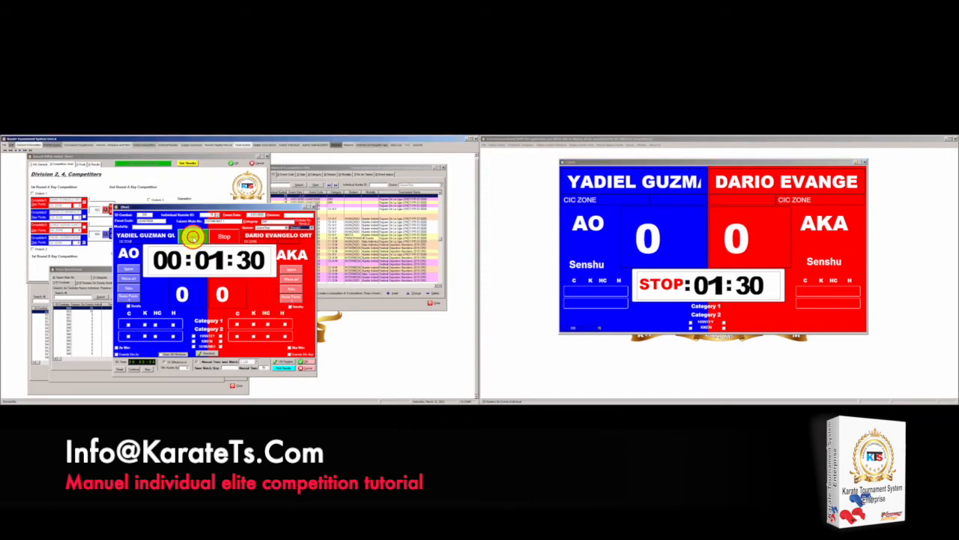
left_click(194, 239)
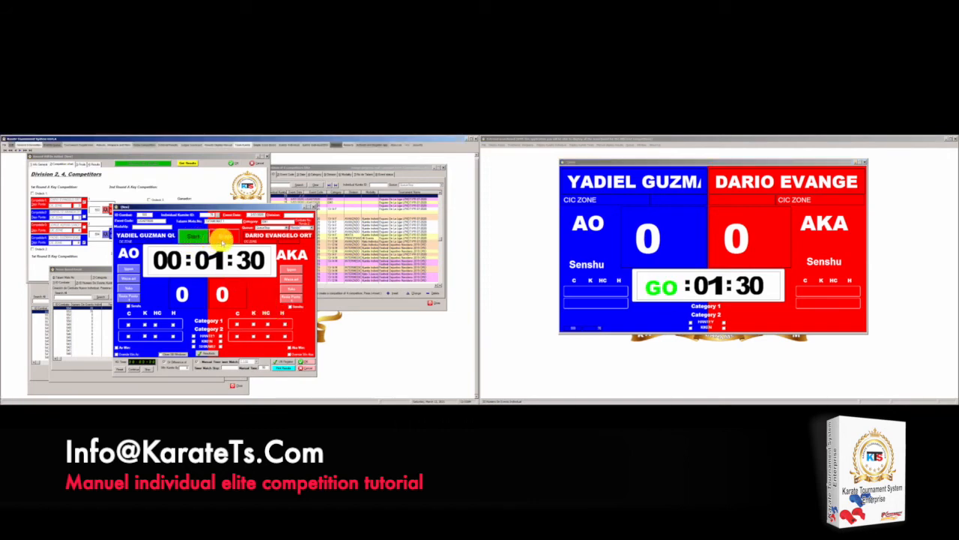
left_click(222, 237)
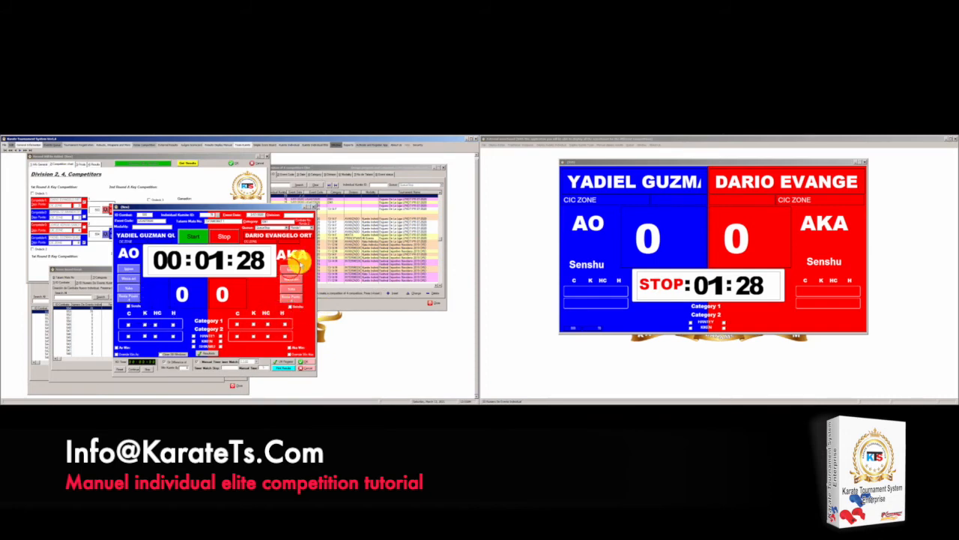
left_click(291, 269)
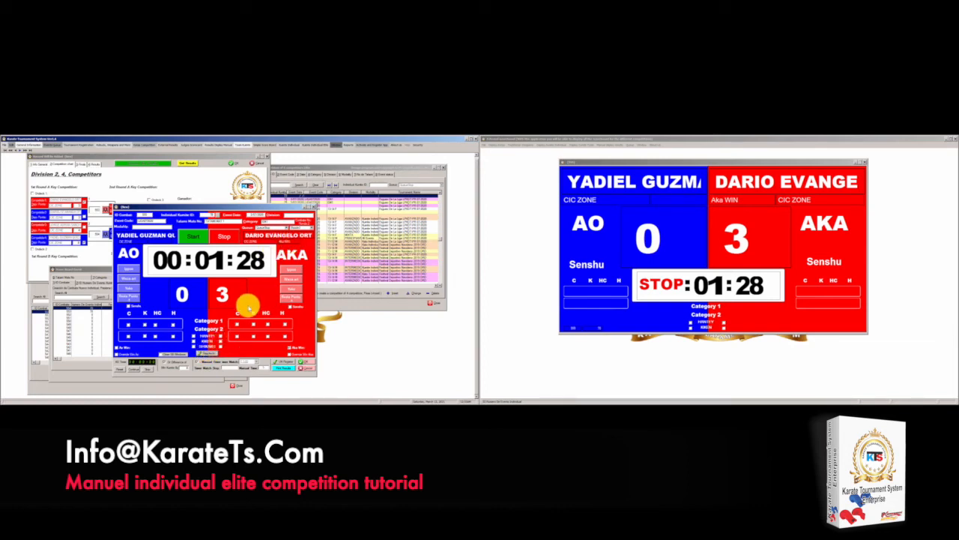
left_click(307, 362)
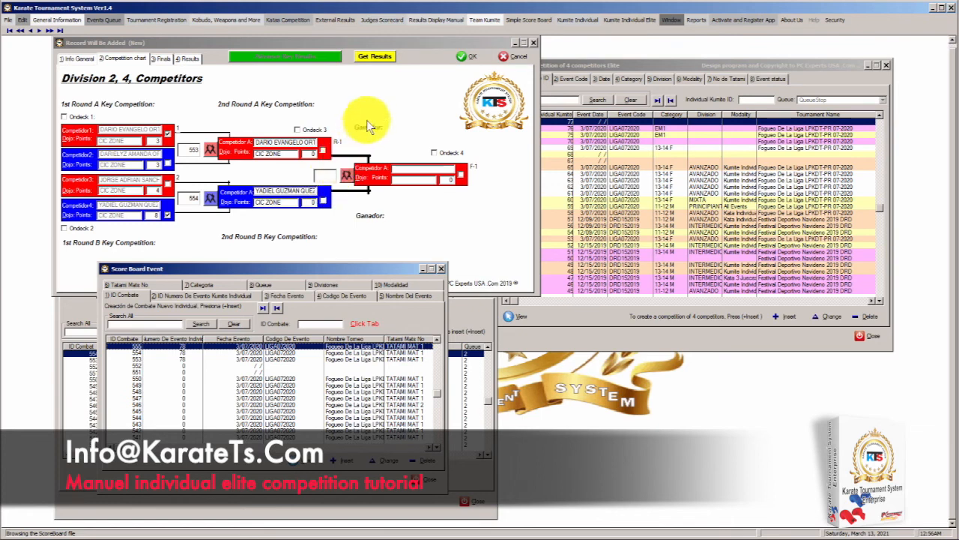
Advance the final's winner to champion, then open the third-place bracket's scoreboard event list
left_click(373, 59)
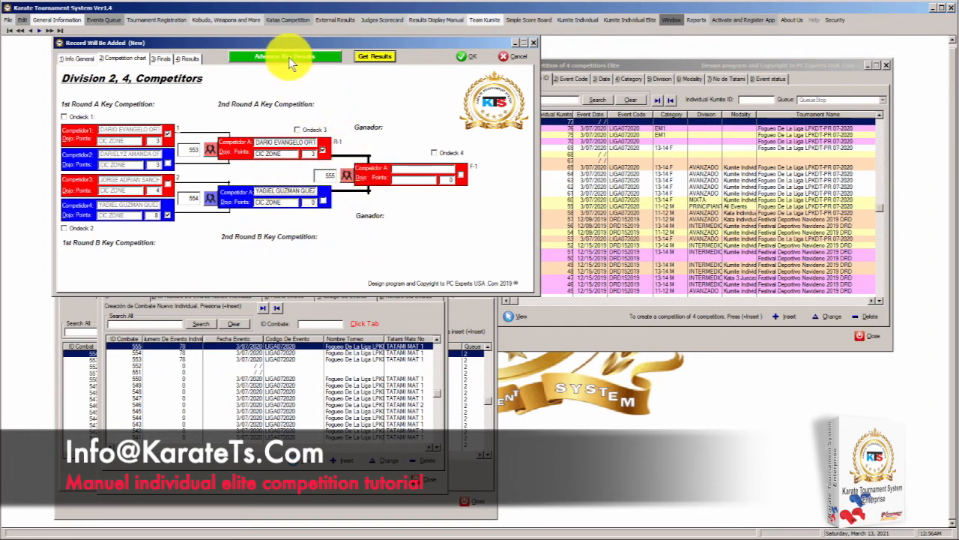
left_click(315, 58)
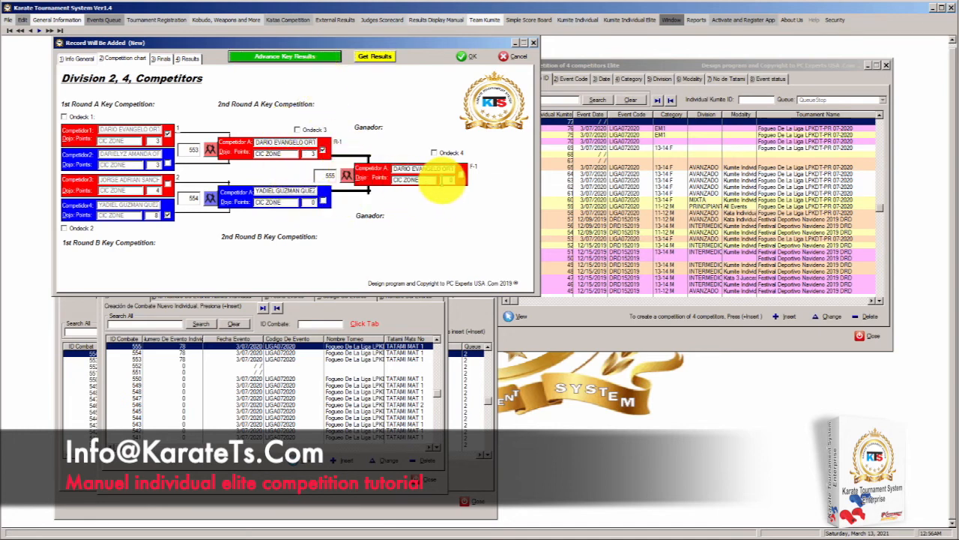
left_click(160, 58)
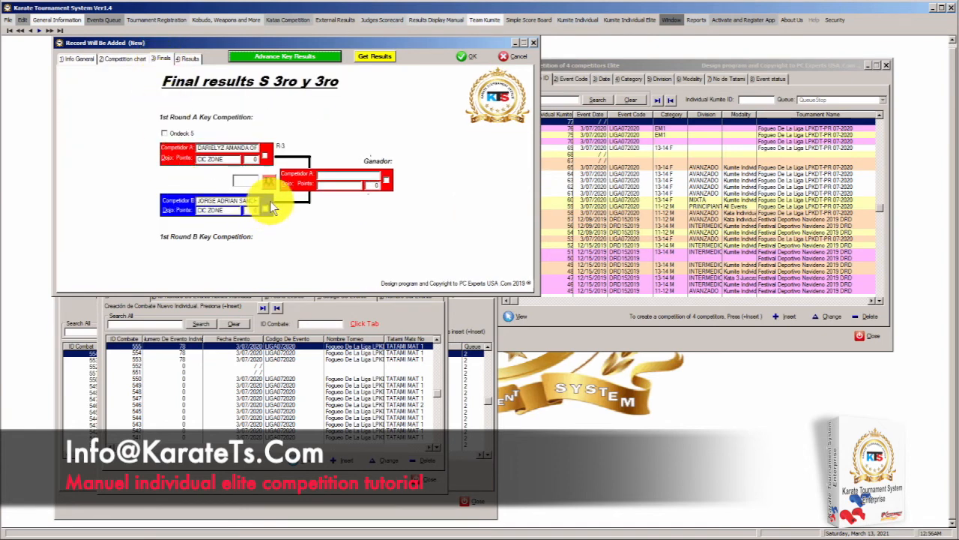
left_click(269, 184)
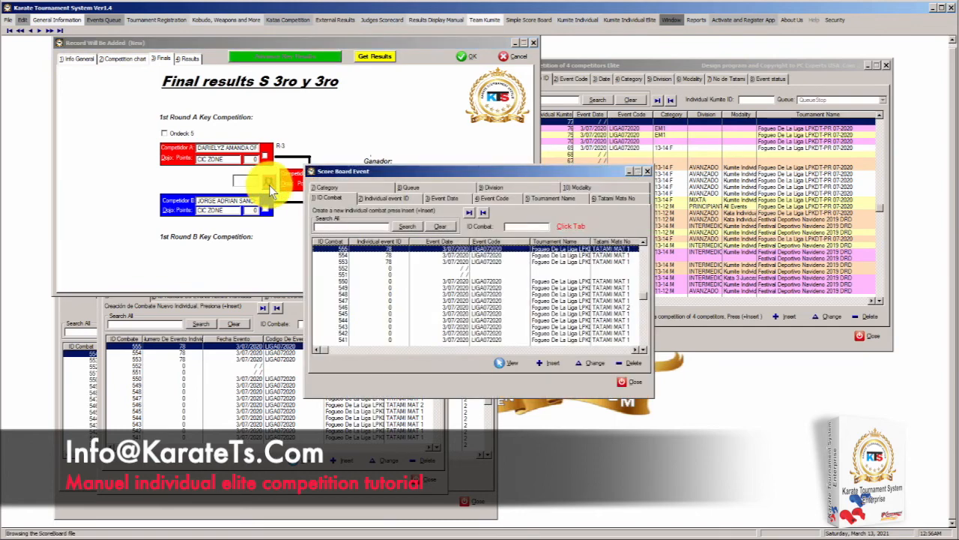
Insert new bout 556 for competition 78
left_click_drag(489, 172, 291, 267)
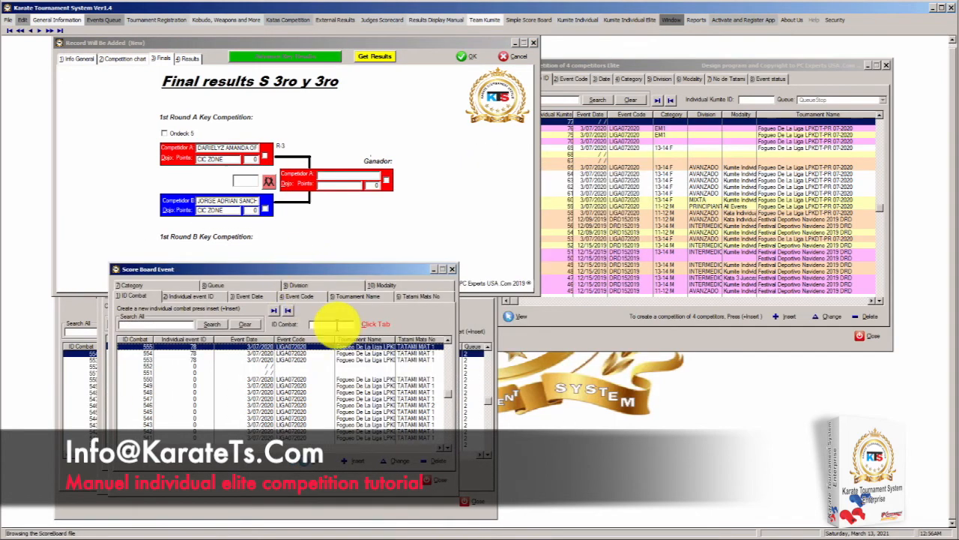
left_click(352, 455)
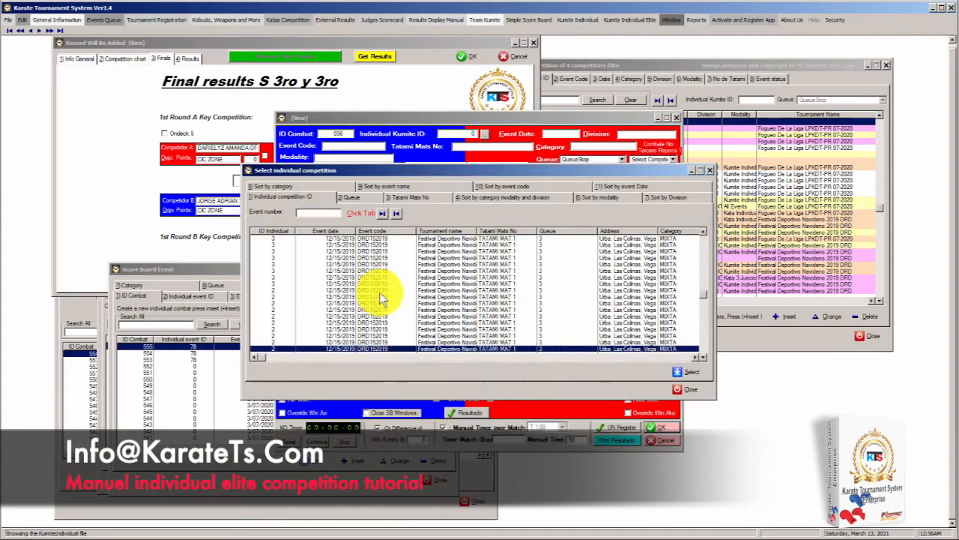
left_click(391, 213)
left_click(305, 237)
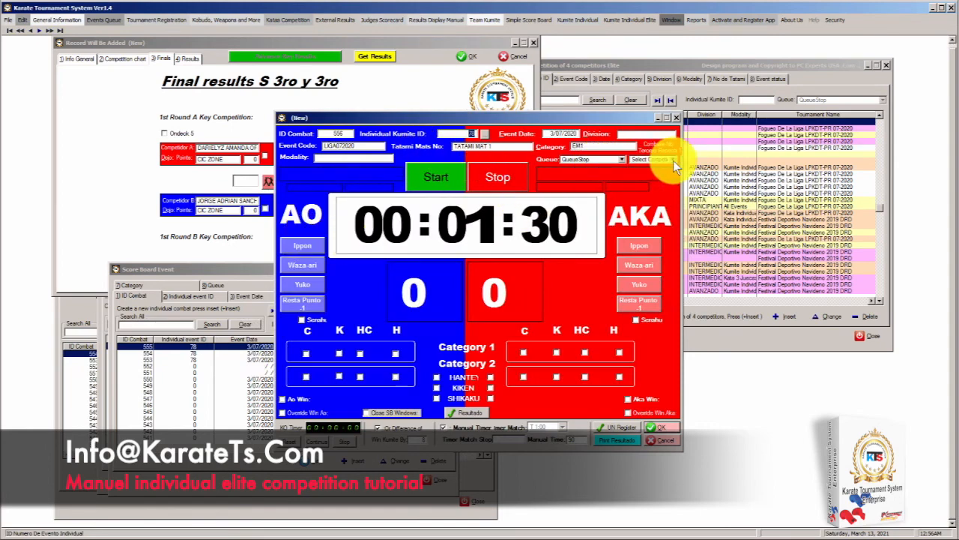
Set bout 556 to round 3, award AO an ippon for 3–0, and save it
left_click_drag(523, 116, 670, 117)
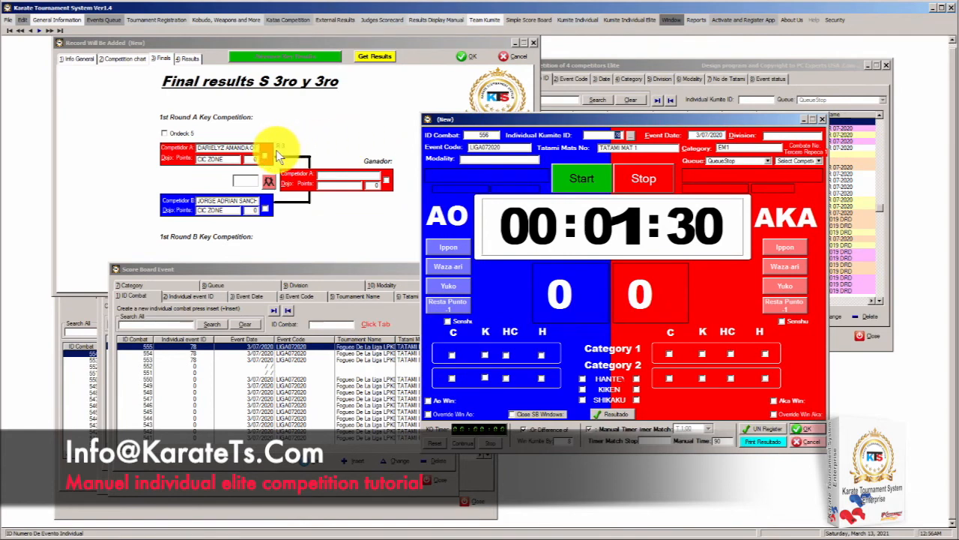
left_click(817, 160)
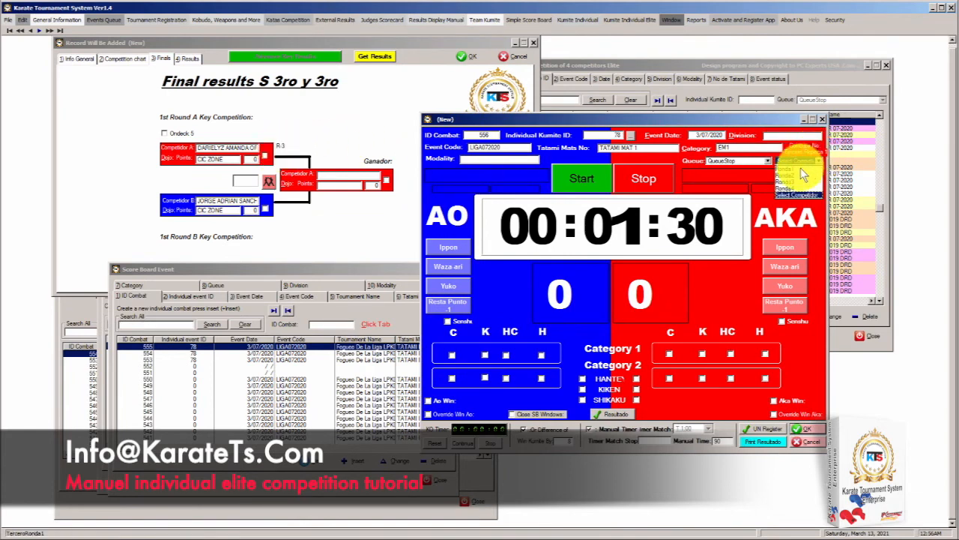
left_click(793, 183)
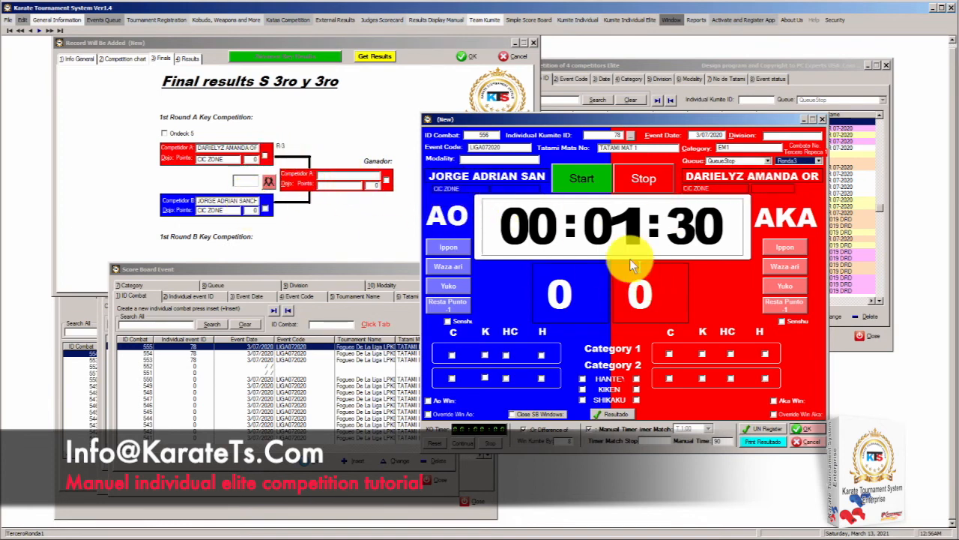
left_click(448, 254)
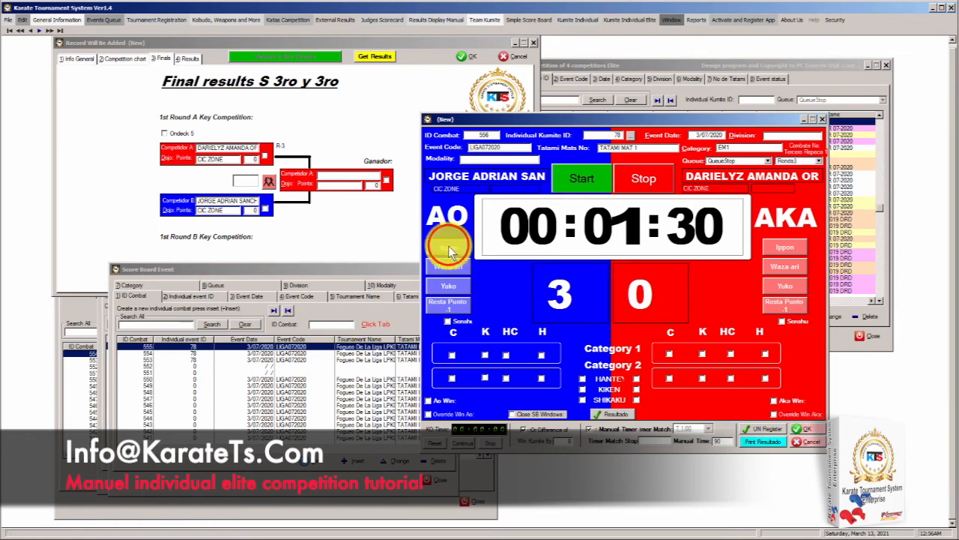
left_click(806, 428)
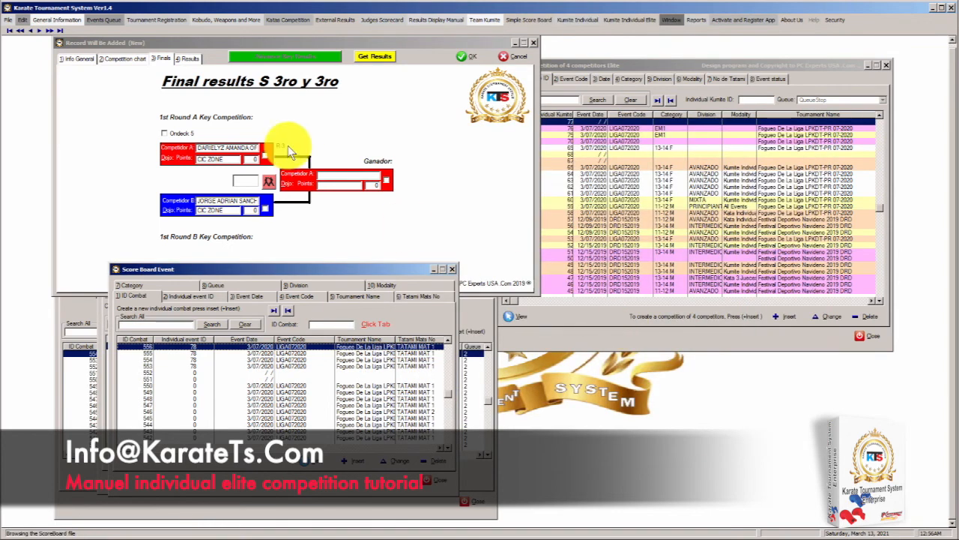
Pull bout 556's result into the bracket, advance its winner to third place, and show the medal standings
left_click(373, 57)
left_click(372, 57)
left_click(372, 57)
left_click(373, 57)
left_click(373, 57)
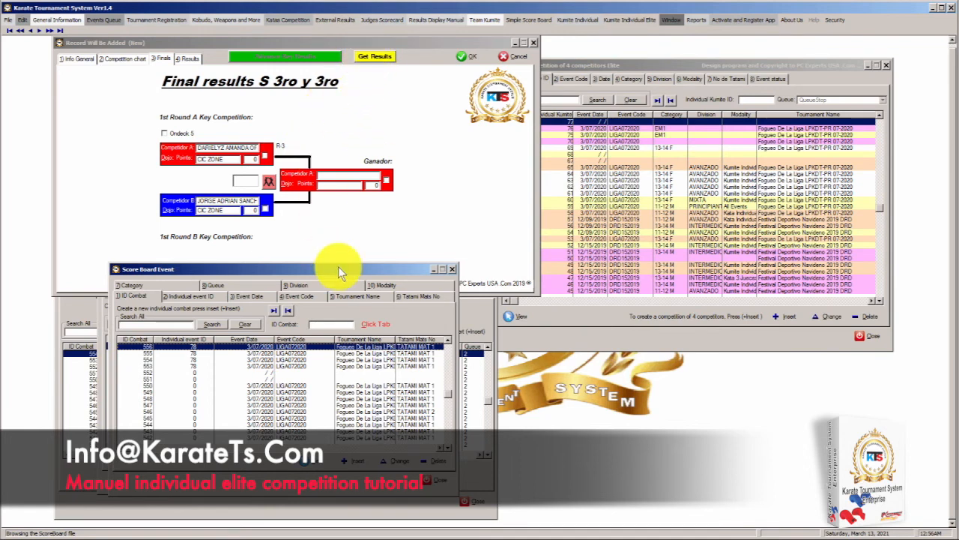
left_click(451, 268)
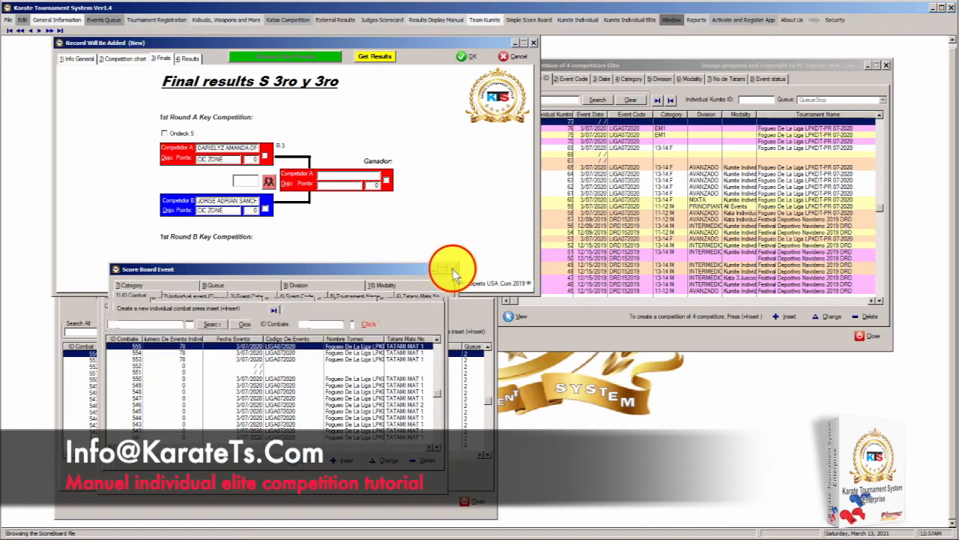
left_click(374, 57)
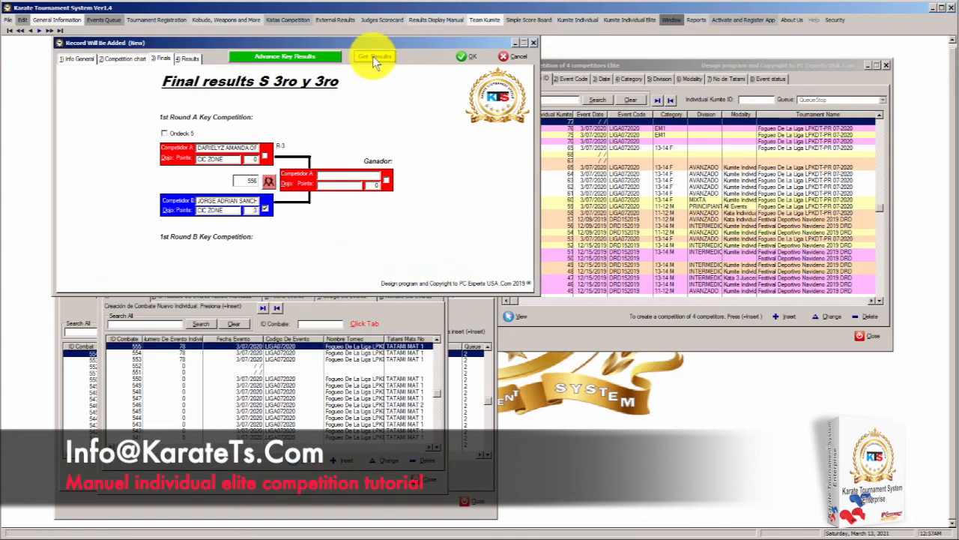
left_click(307, 56)
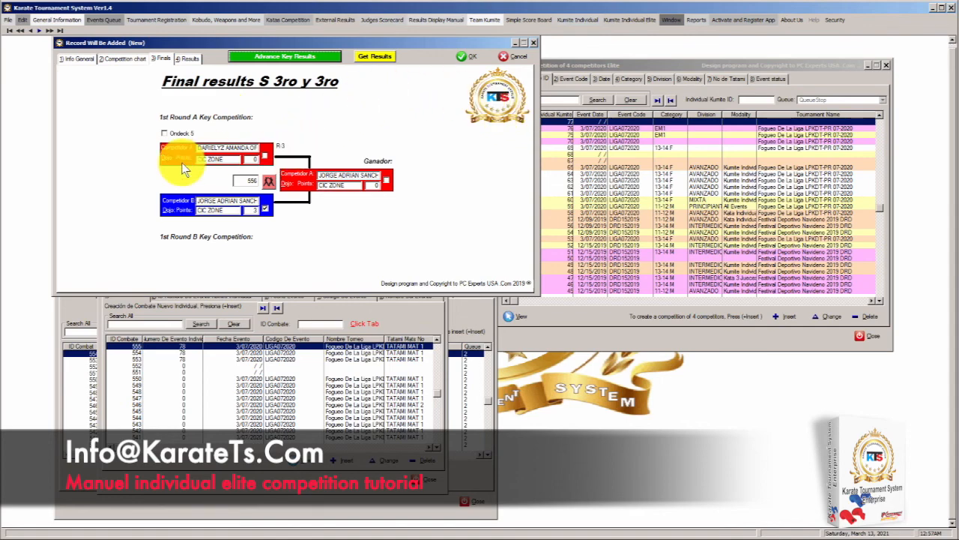
left_click(189, 59)
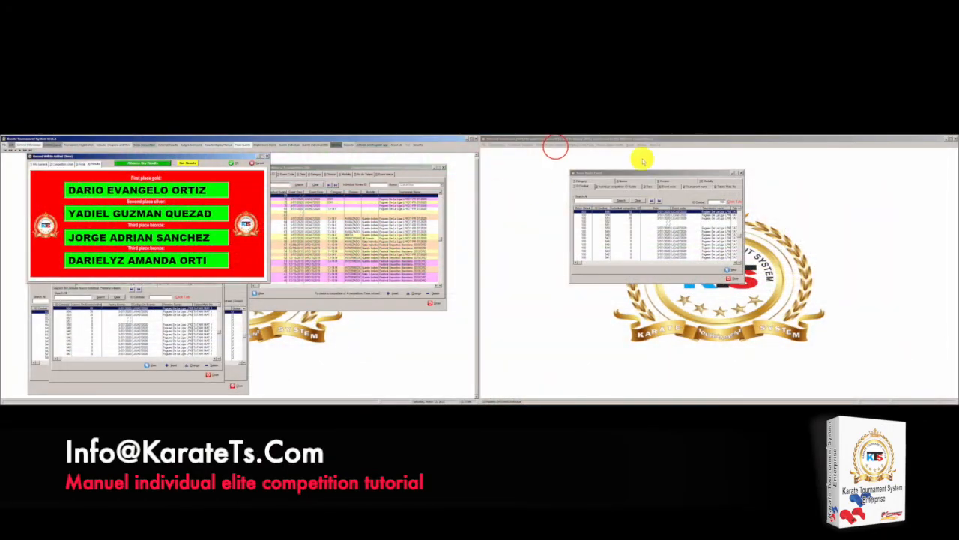
Display the division's bracket, third-place final and medal winners on the second screen
left_click(551, 145)
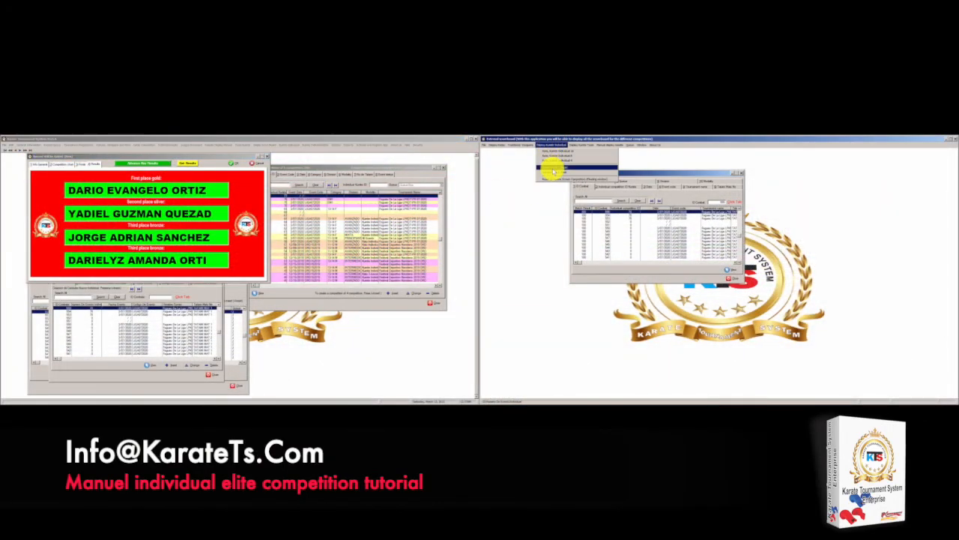
left_click(552, 160)
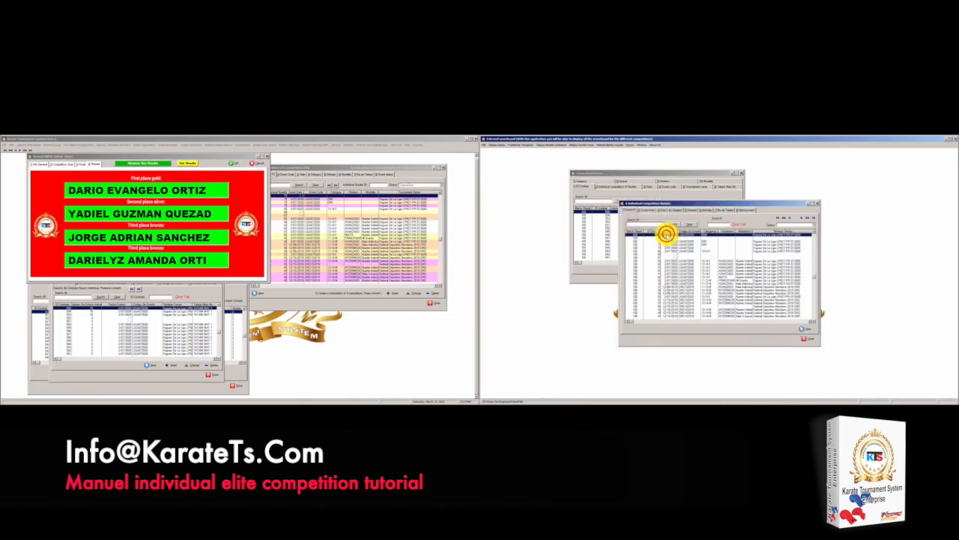
double_click(666, 234)
left_click(577, 175)
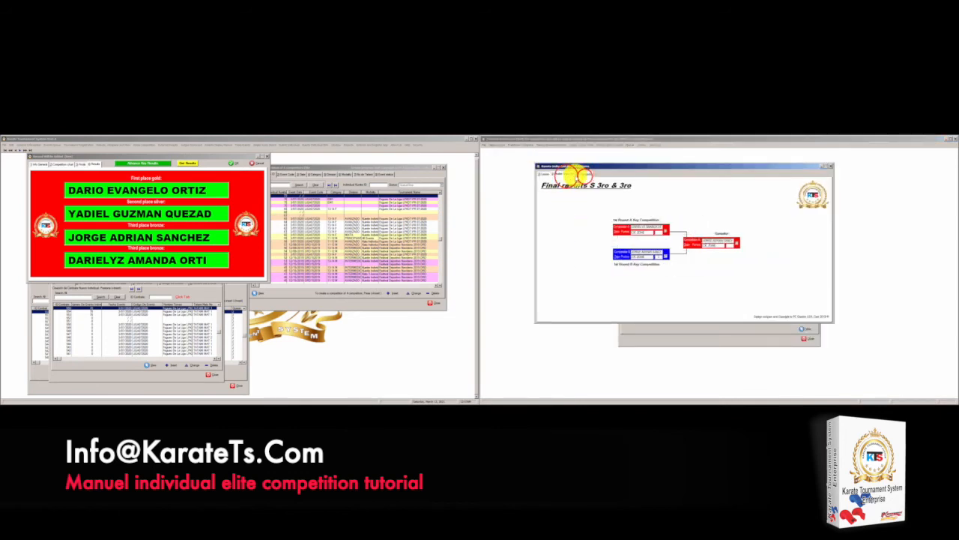
left_click(583, 175)
left_click(562, 174)
left_click(545, 176)
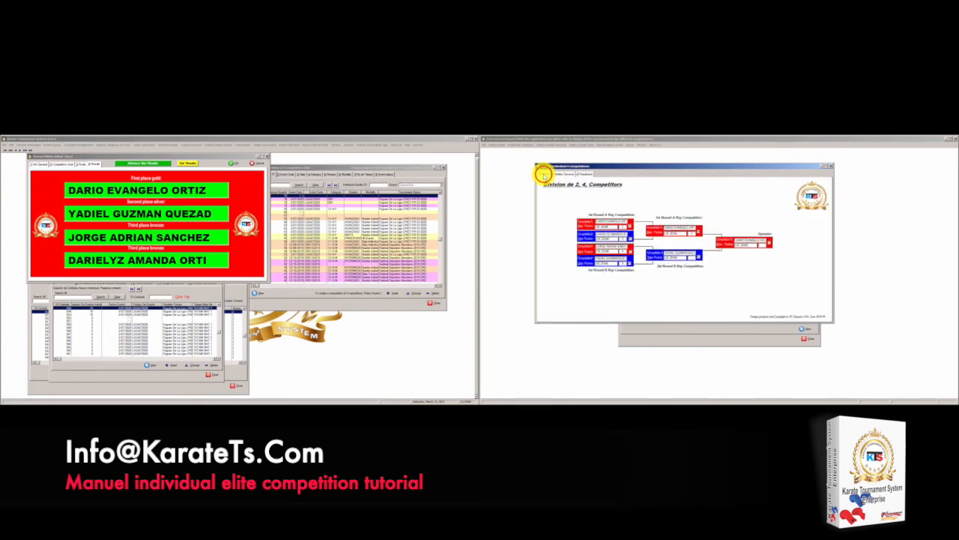
left_click(586, 174)
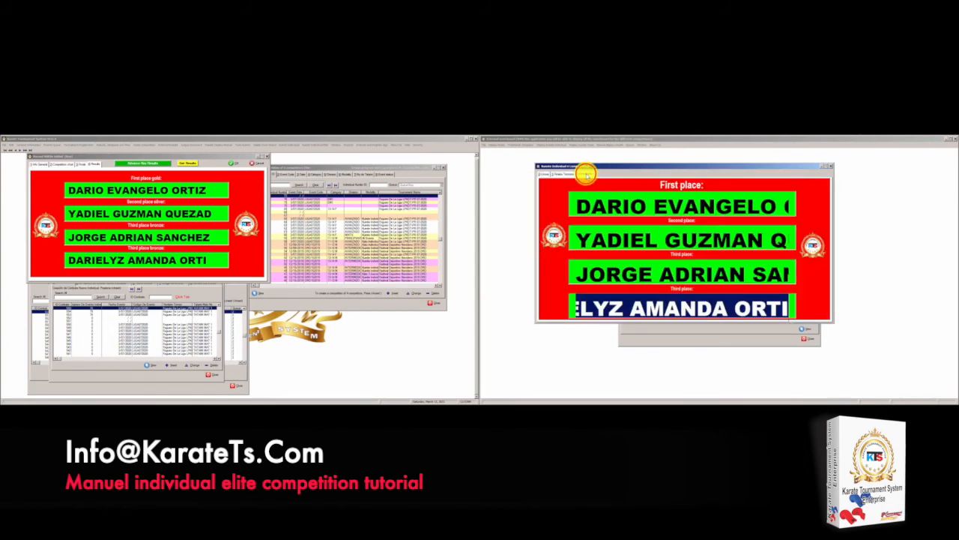
left_click(564, 175)
left_click(547, 175)
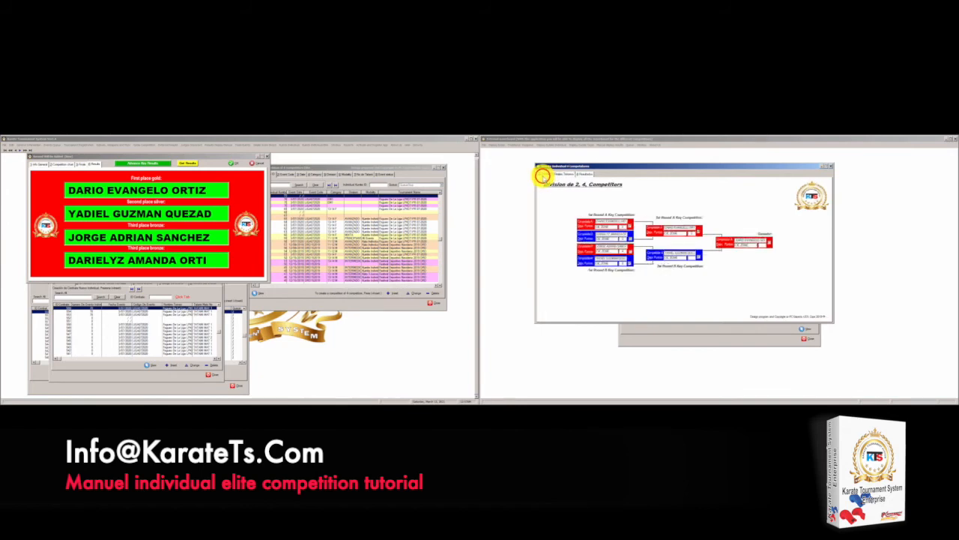
Close the second-screen displays and view the four-competitor bracket on the main chart
left_click(831, 166)
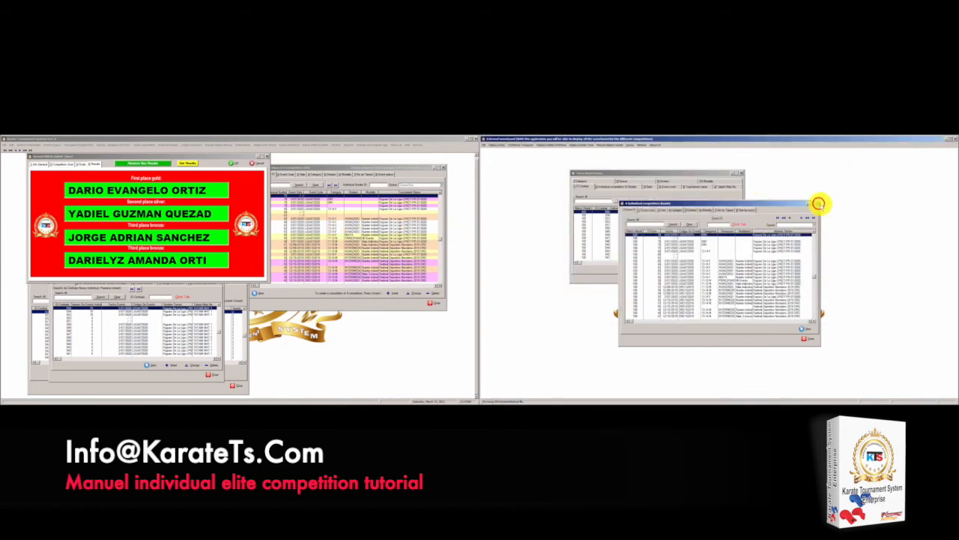
left_click(818, 203)
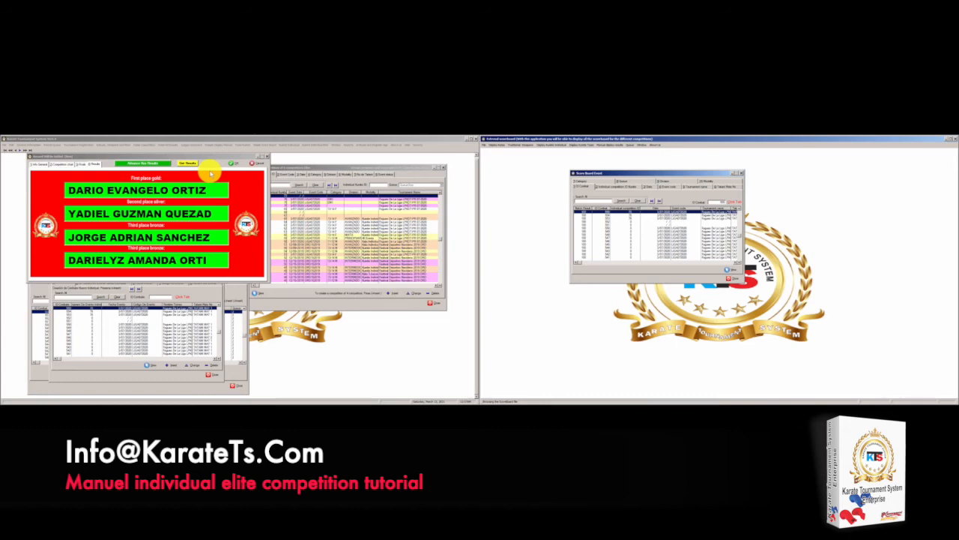
left_click(63, 163)
left_click(51, 164)
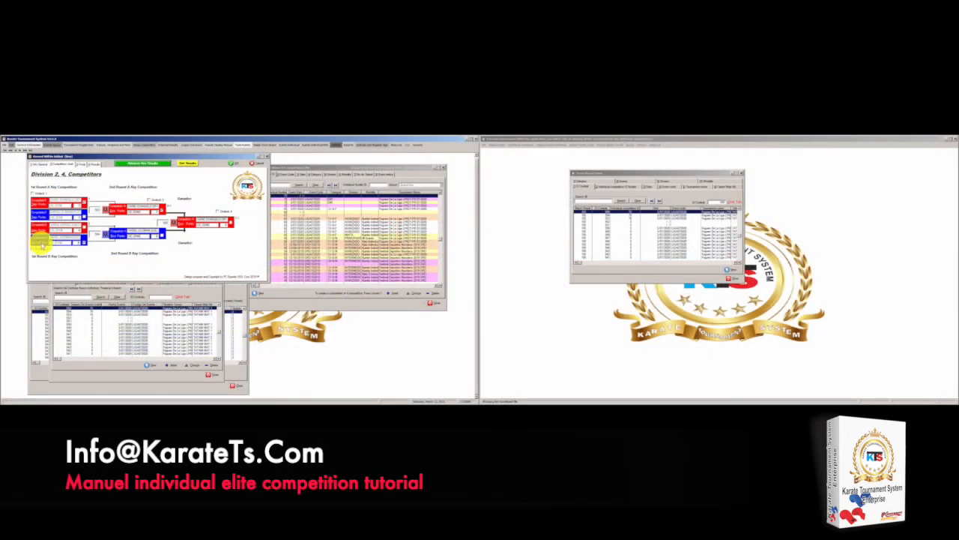
Show the current competition's Aka and Ao competitors from CIC ZONE on the external Next Competitor Up board
left_click(537, 144)
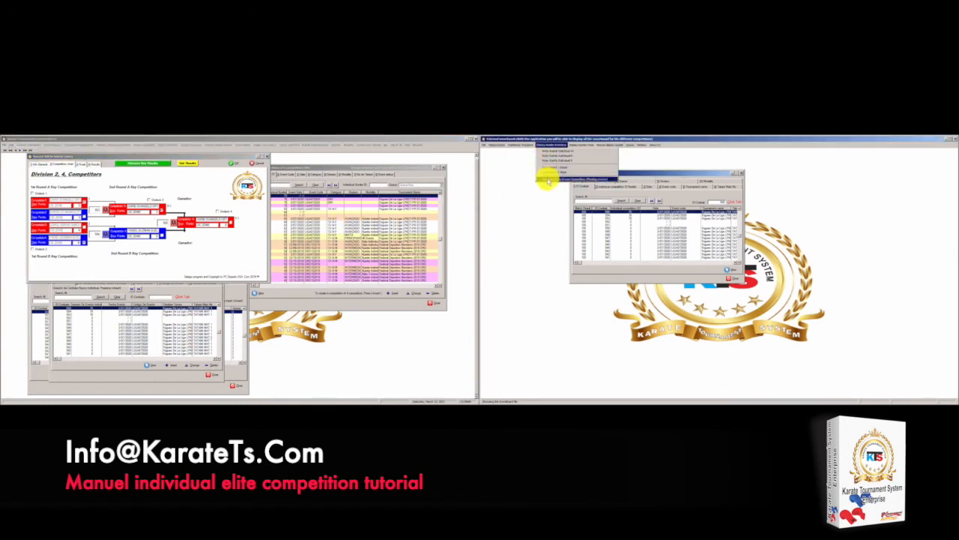
left_click(550, 179)
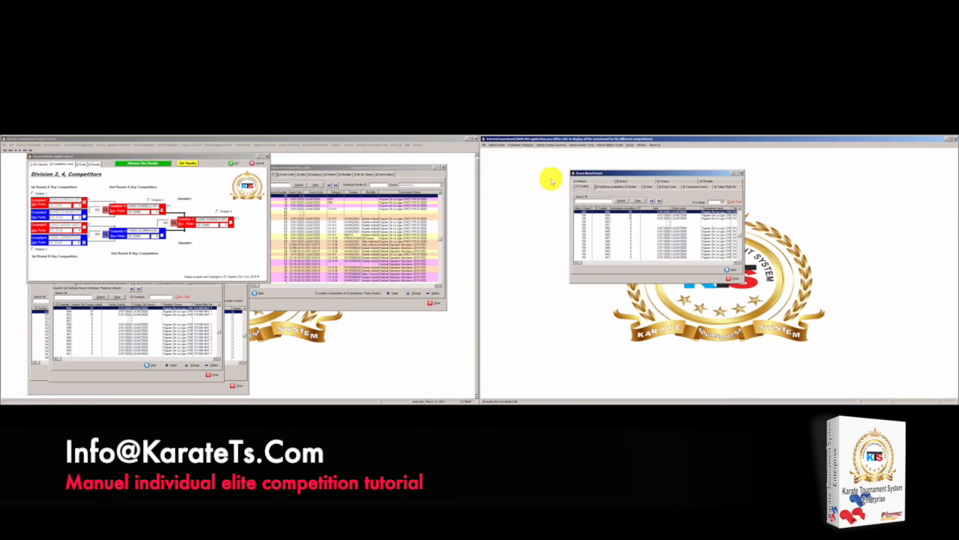
left_click(659, 223)
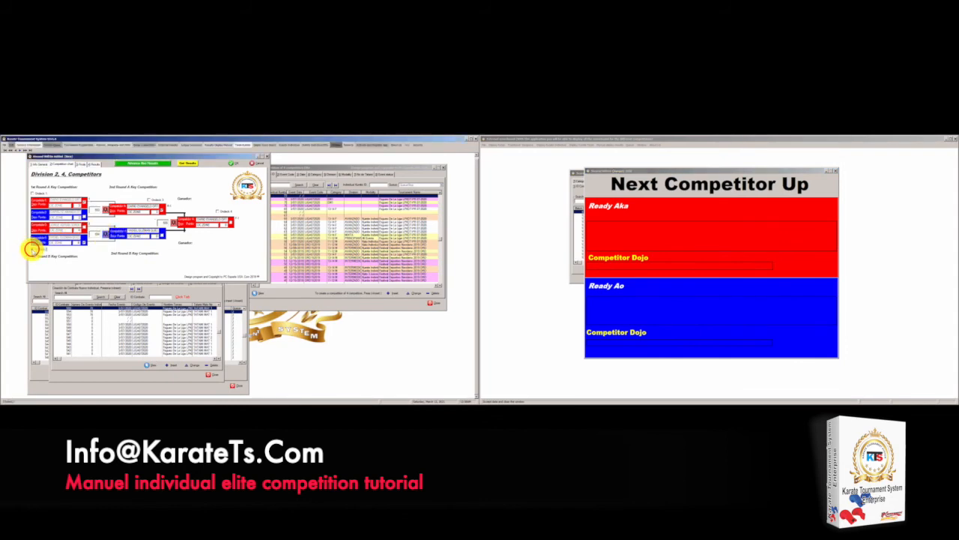
left_click(159, 163)
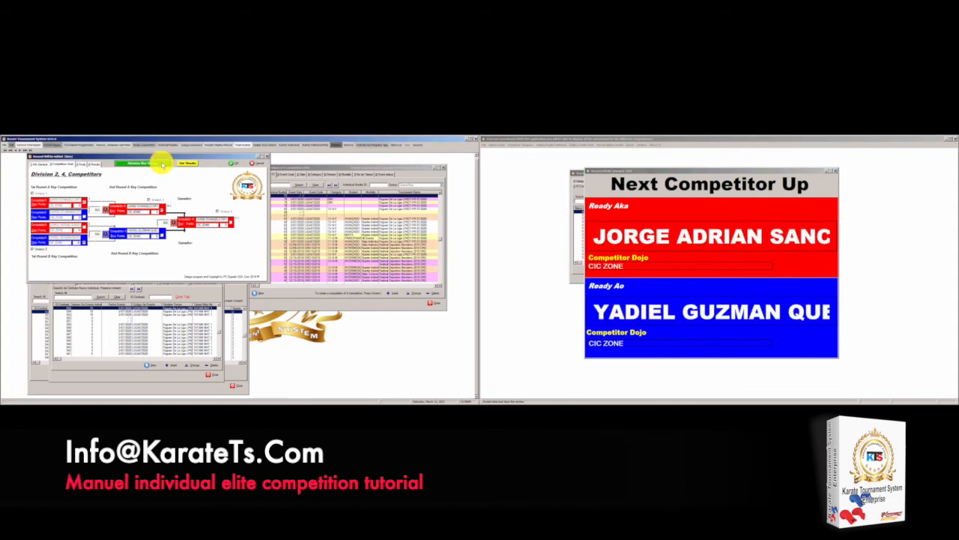
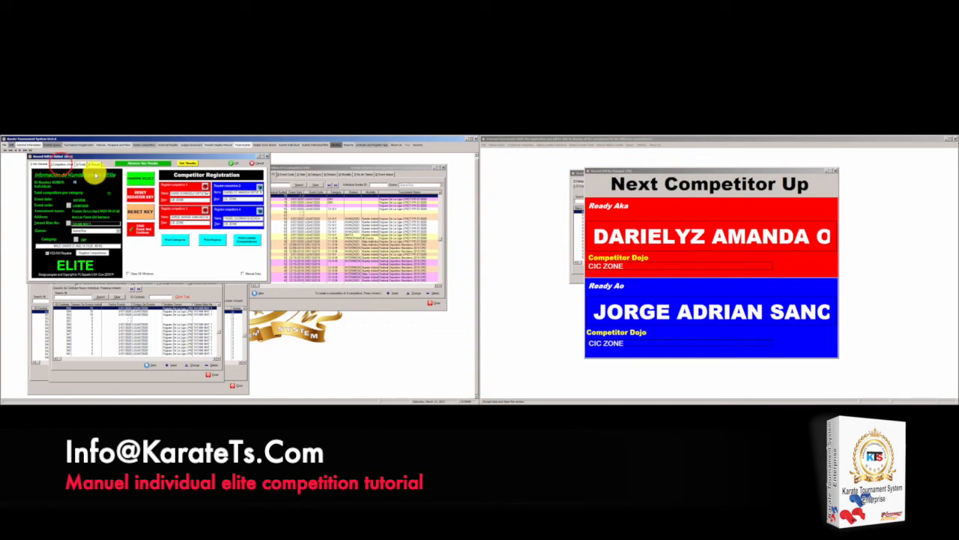
left_click(62, 163)
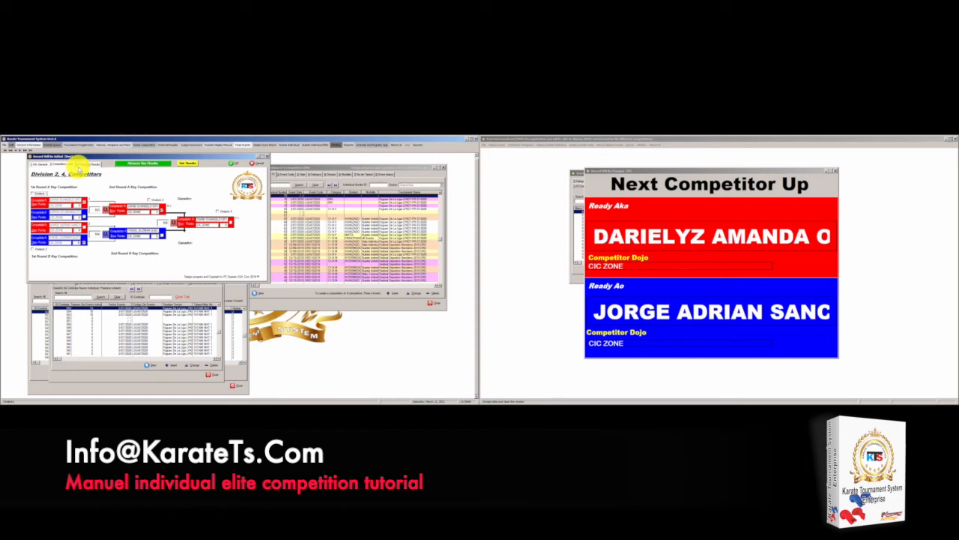
left_click(75, 164)
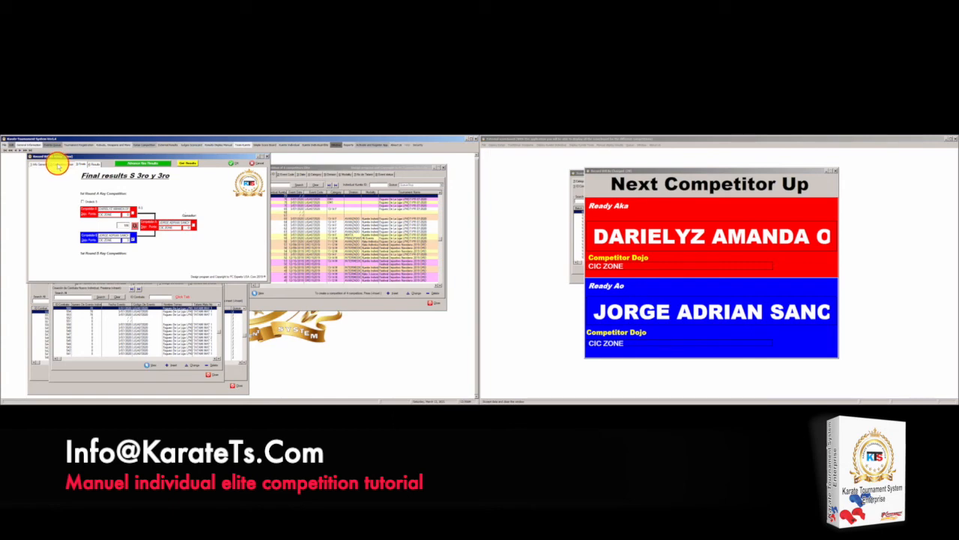
left_click(53, 164)
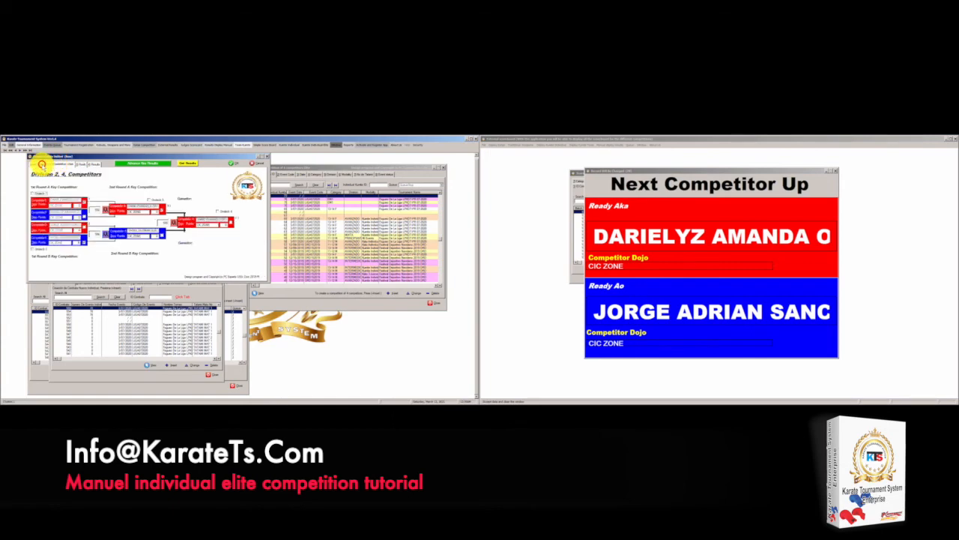
left_click(41, 164)
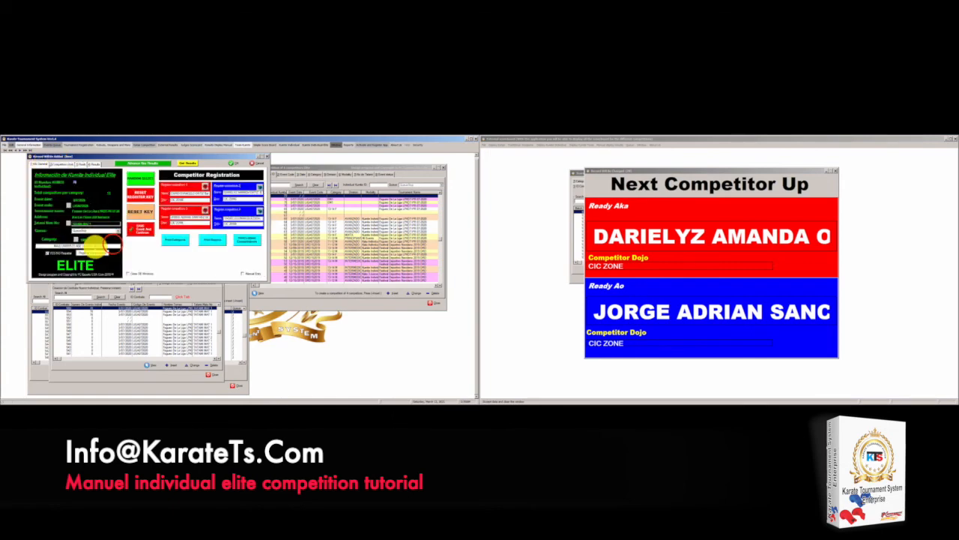
left_click_drag(103, 246, 25, 244)
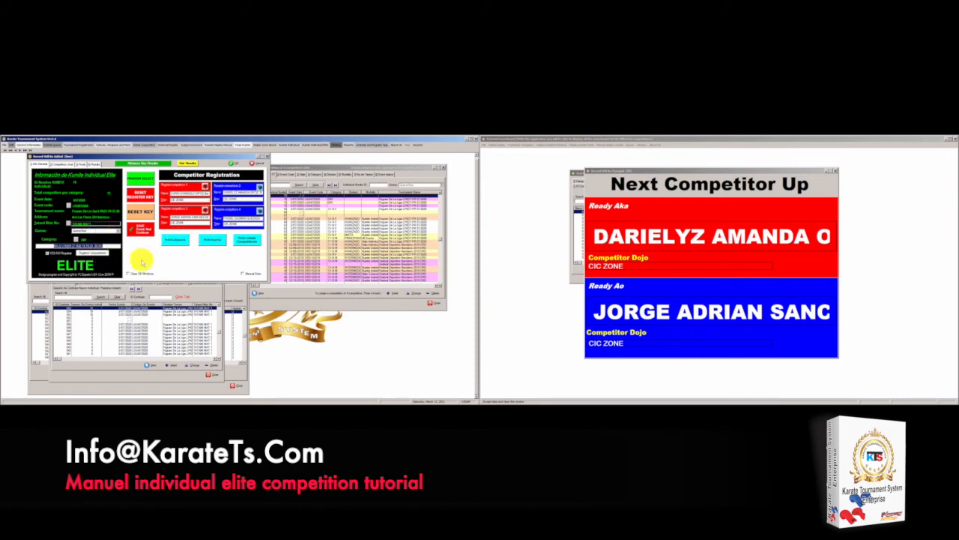
left_click(175, 241)
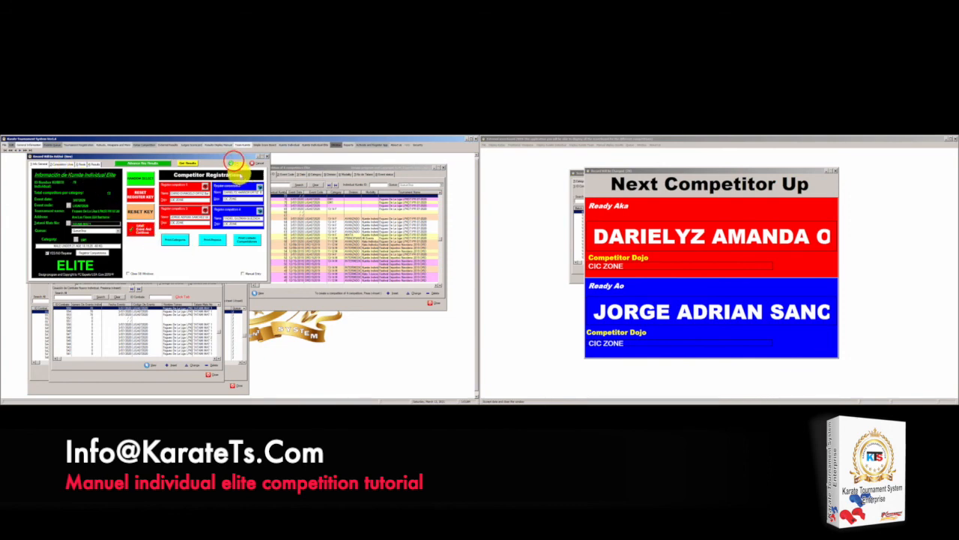
Close the current ELITE record and reopen the ELITE kumite registration from the kumite competitions list
left_click(233, 162)
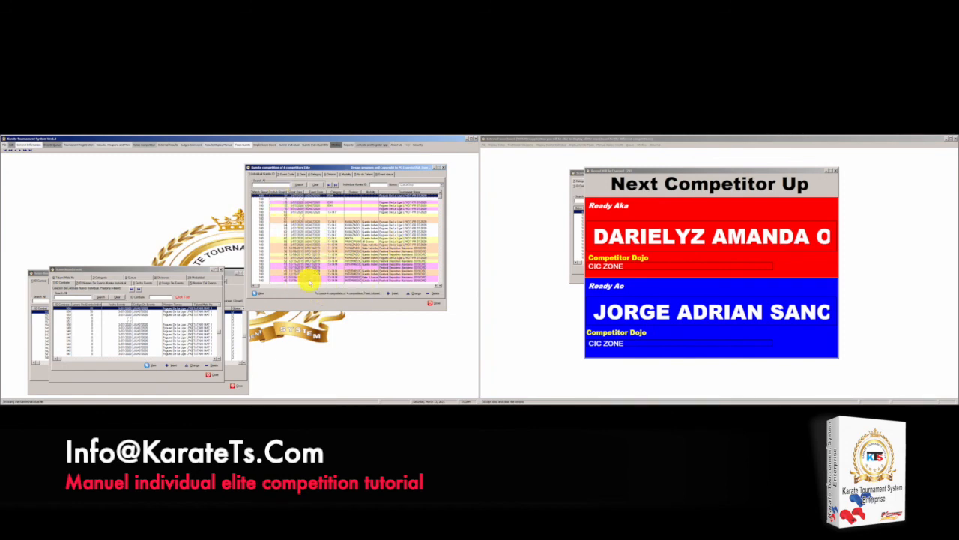
left_click(279, 194)
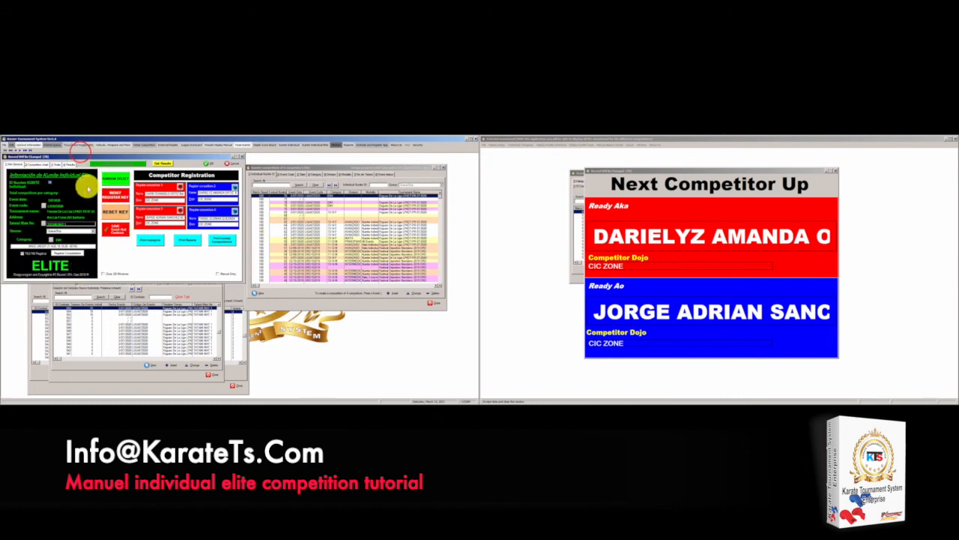
Move the ELITE kumite registration window a little to the right and down
left_click(73, 156)
left_click_drag(73, 155, 107, 163)
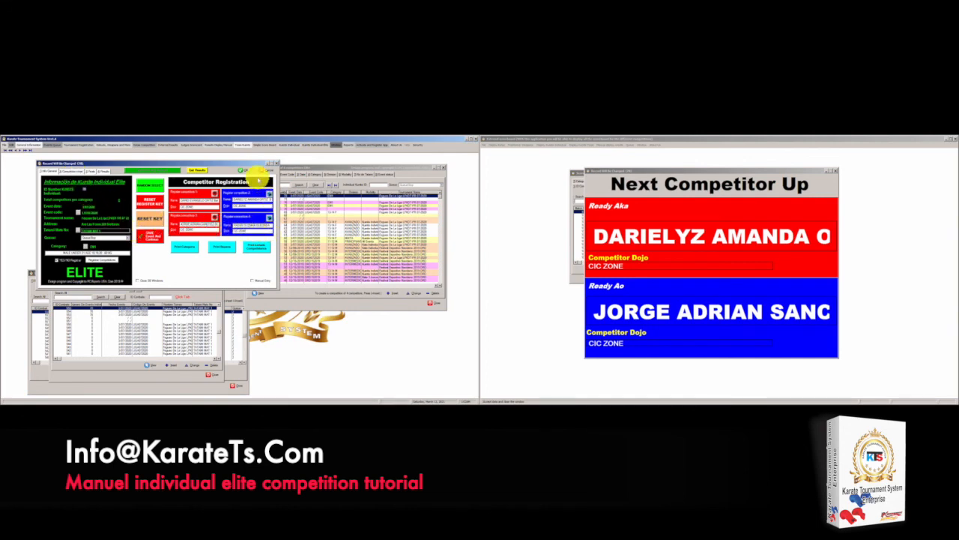
Confirm the ELITE record, then open and close competition records from the list three times
left_click(245, 170)
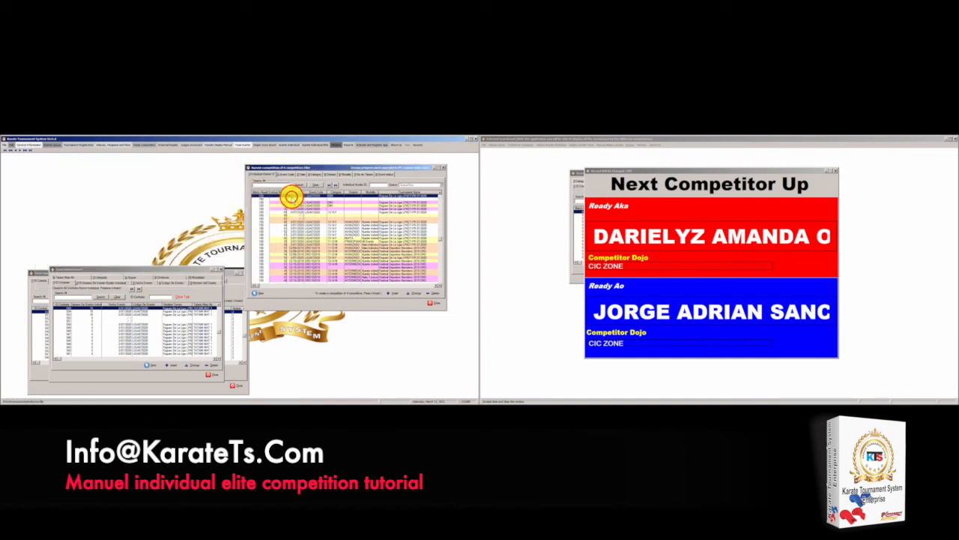
double_click(292, 198)
left_click(241, 156)
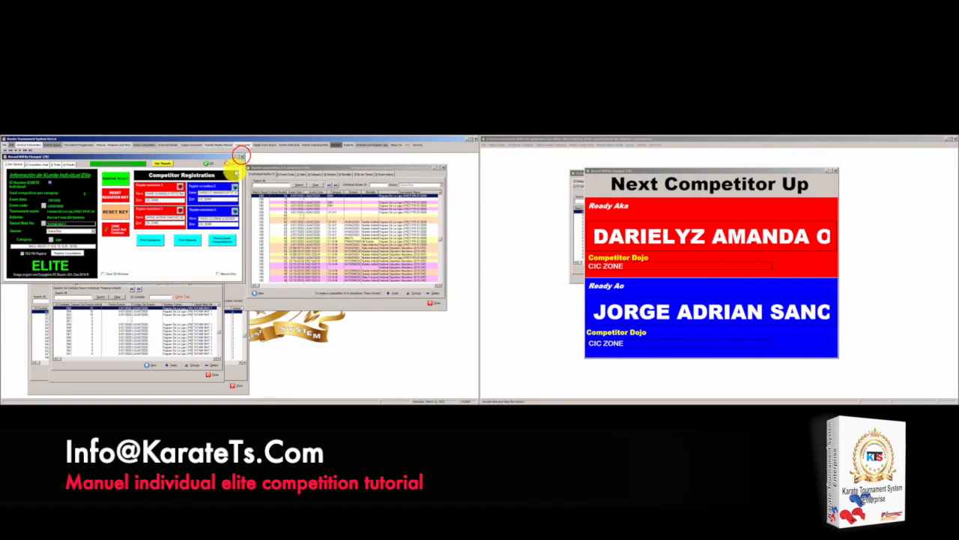
double_click(278, 197)
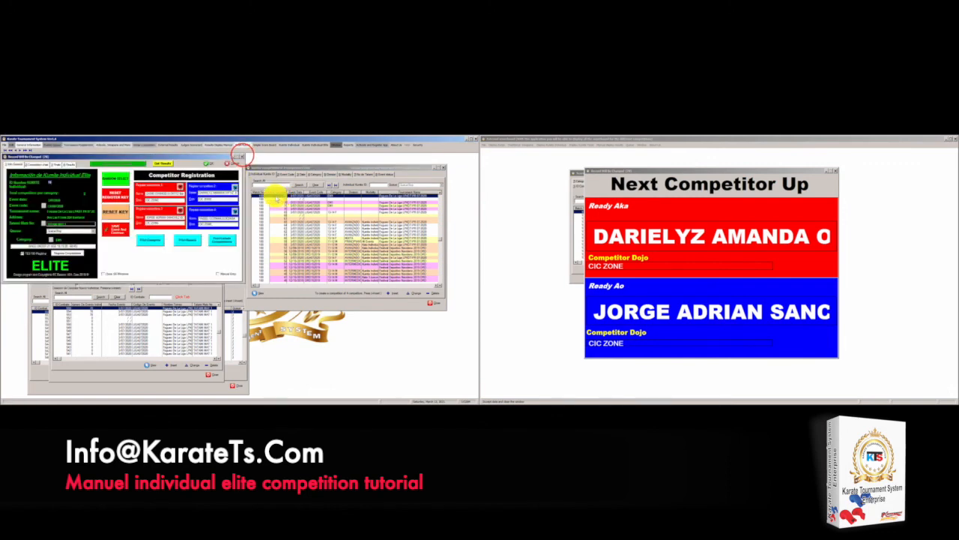
left_click(241, 156)
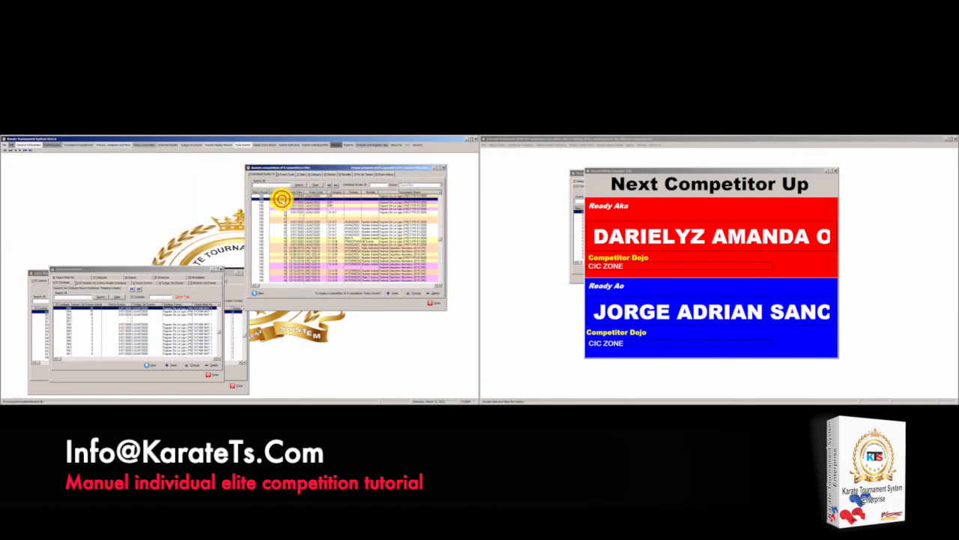
double_click(281, 198)
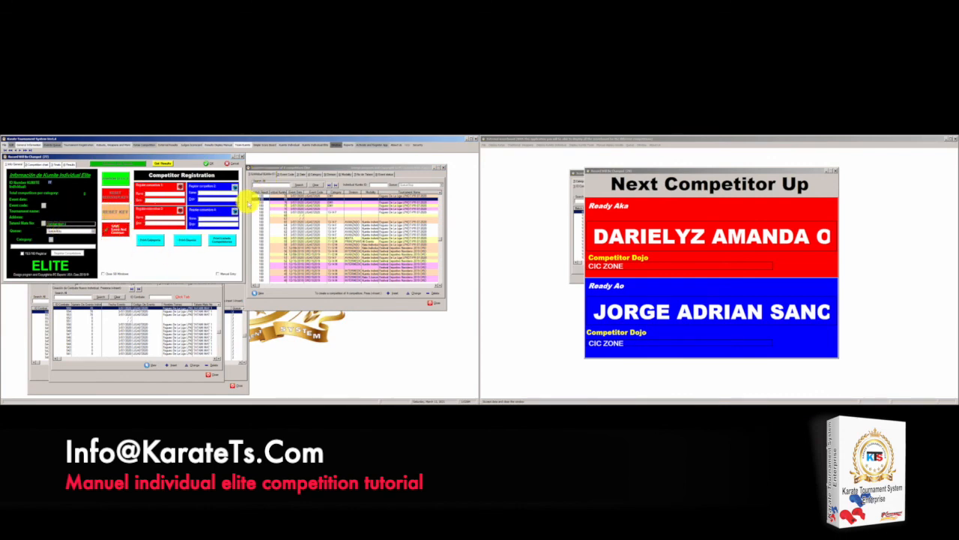
left_click(241, 156)
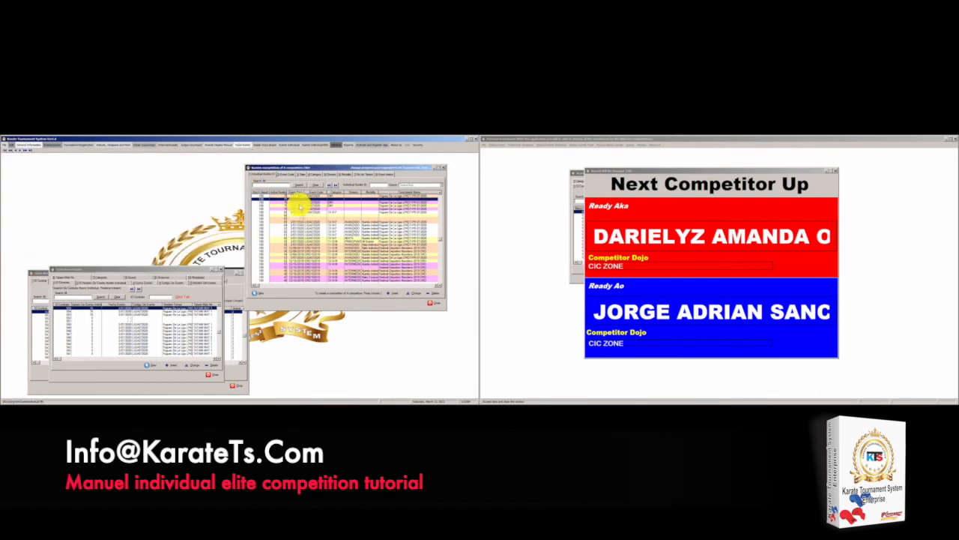
Open another division's record, view its competition bracket, and close the record
double_click(293, 201)
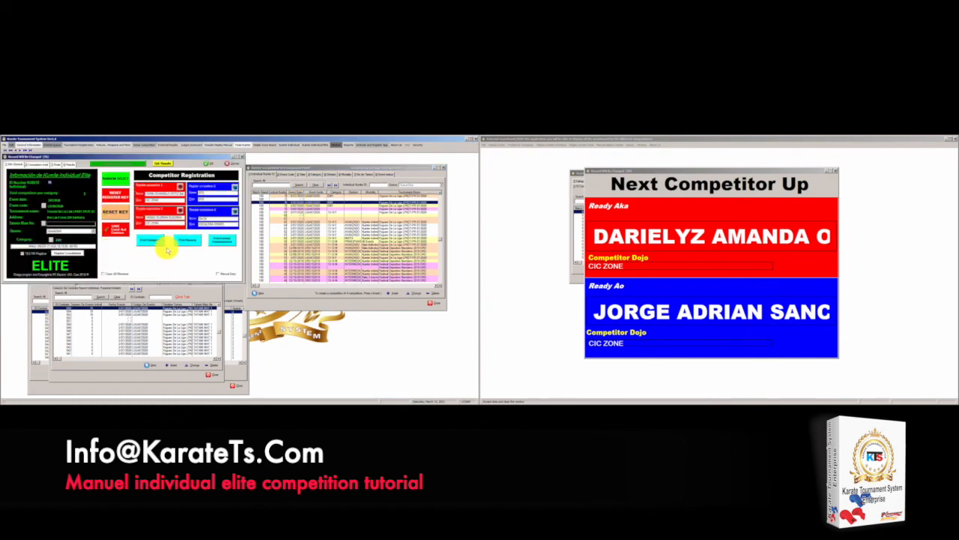
left_click(44, 166)
left_click(45, 165)
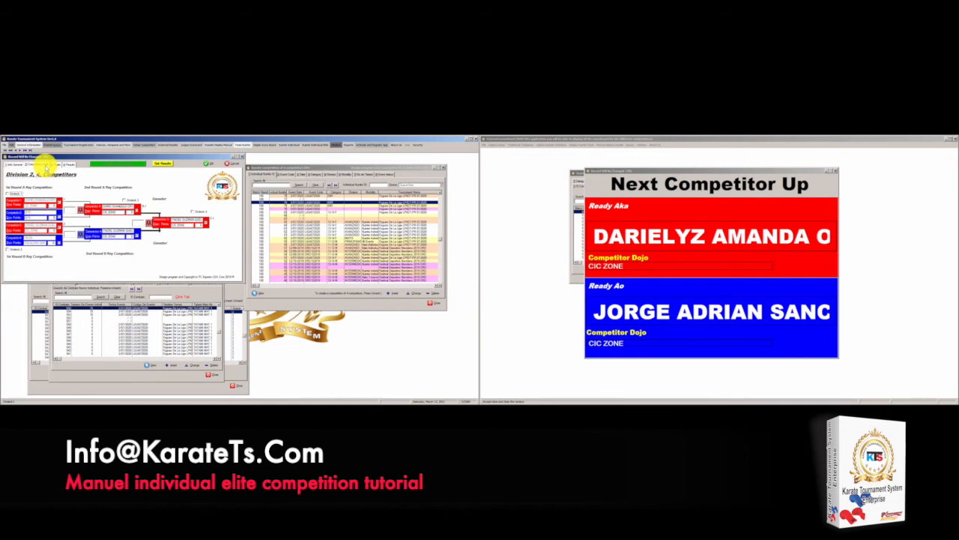
left_click(242, 156)
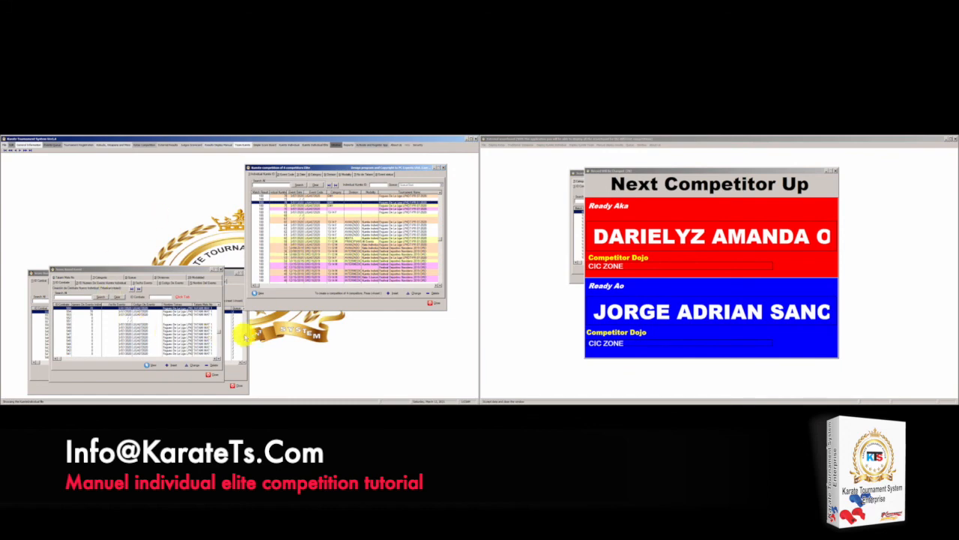
Close the Next Competitor Up scoreboard on the second screen and confirm
left_click(836, 171)
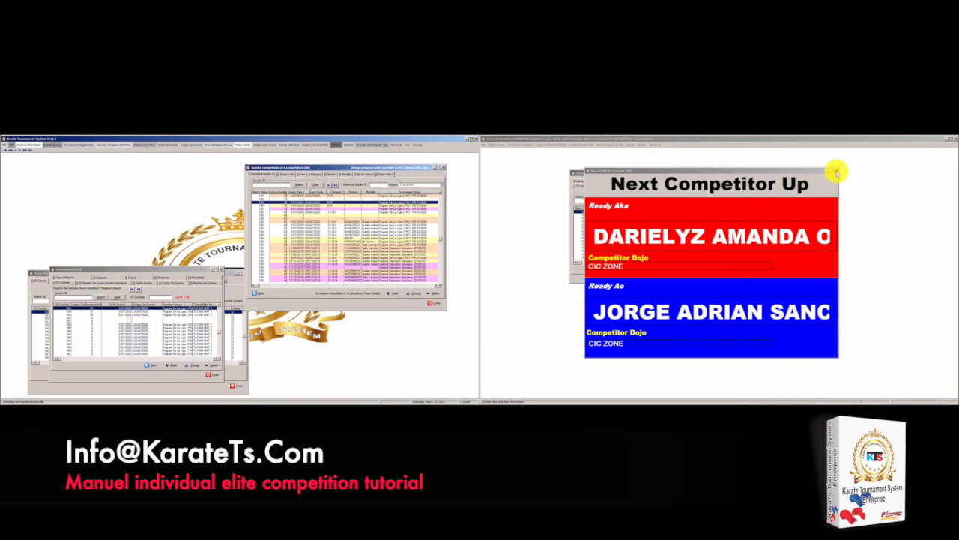
left_click(704, 280)
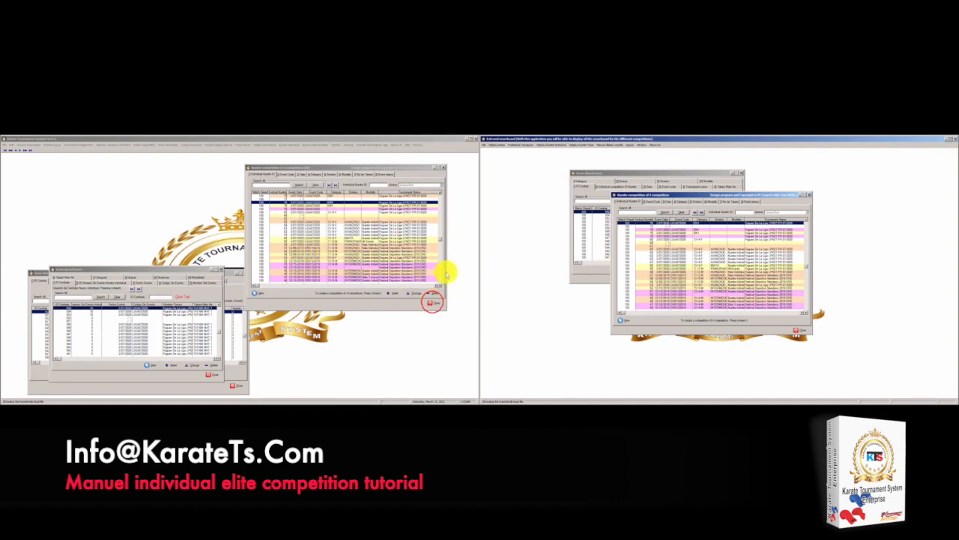
Close every competitions list and search window on both screens
left_click(433, 302)
left_click(433, 303)
left_click(434, 303)
left_click(244, 272)
left_click(219, 270)
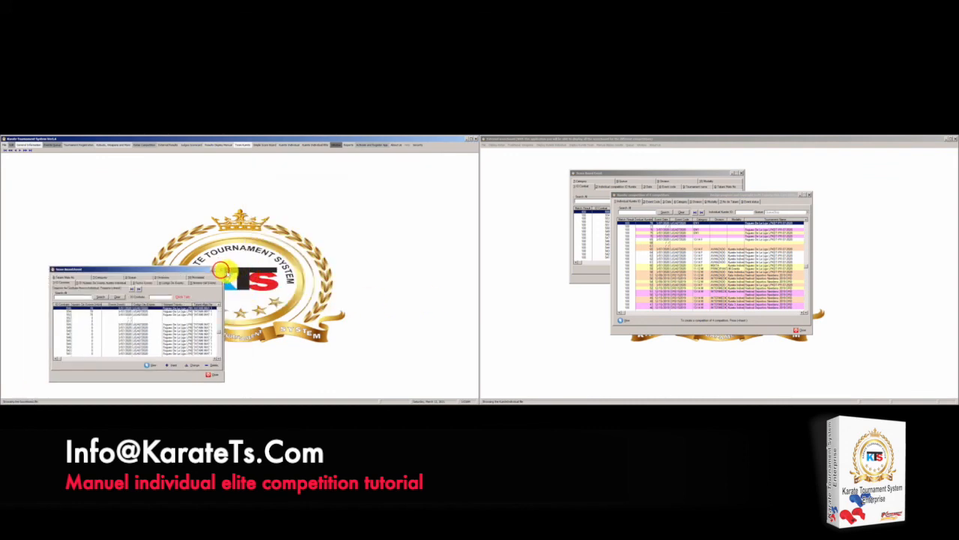
left_click(809, 195)
left_click(740, 172)
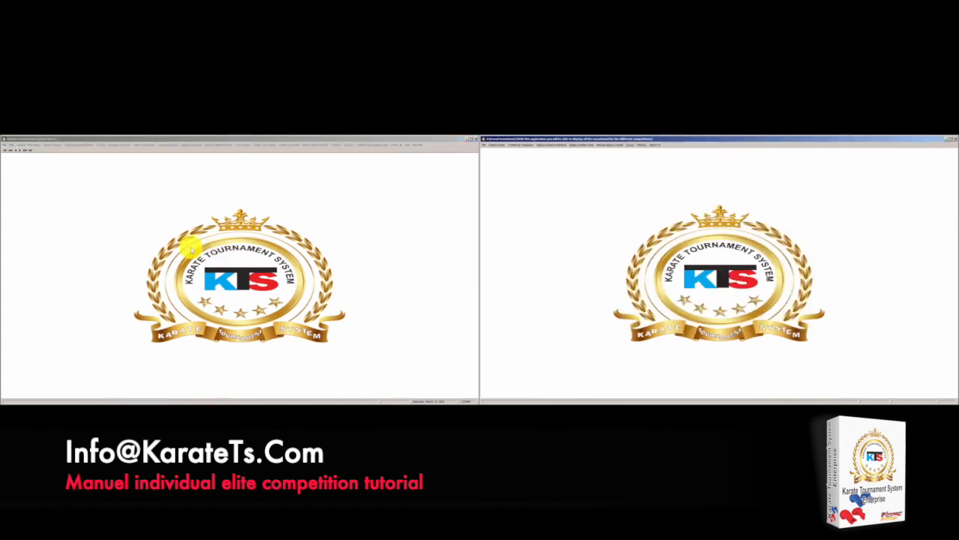
View the program's About information, then close it
left_click(397, 144)
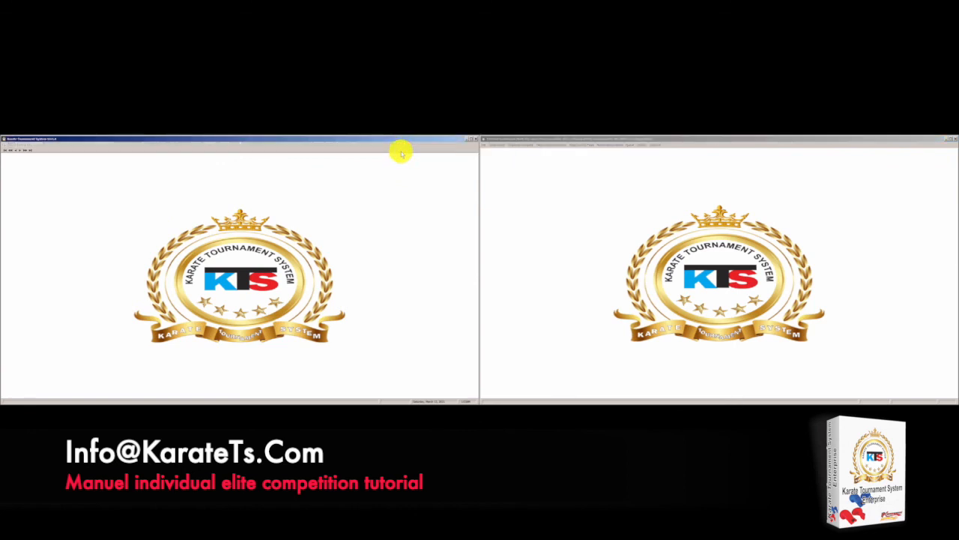
left_click(401, 153)
left_click(218, 156)
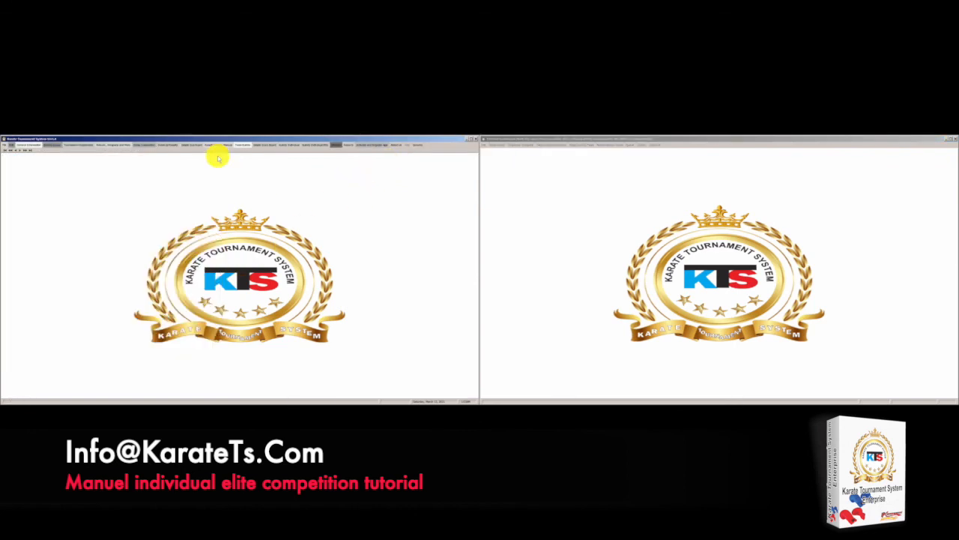